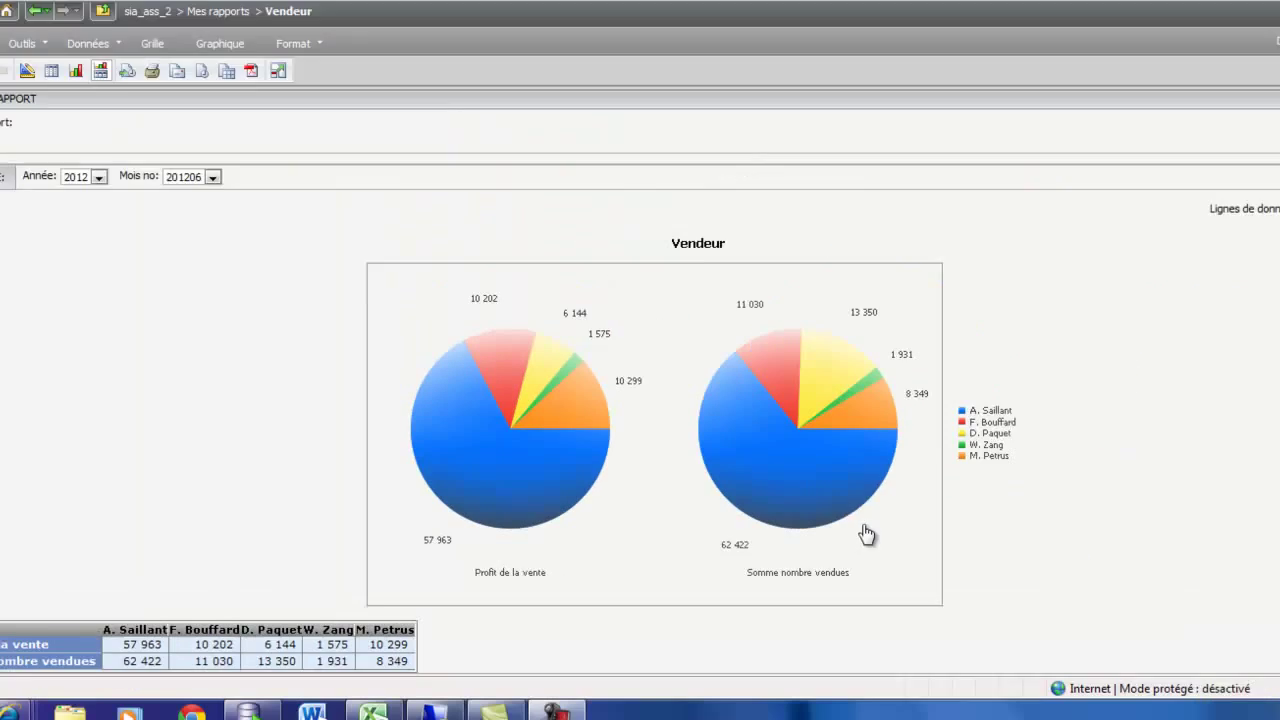
- Examine each salesperson's share of sales profit and of units sold in the Vendeur report's pie charts
{"action": "mouse_move", "coordinate": [786, 490]}
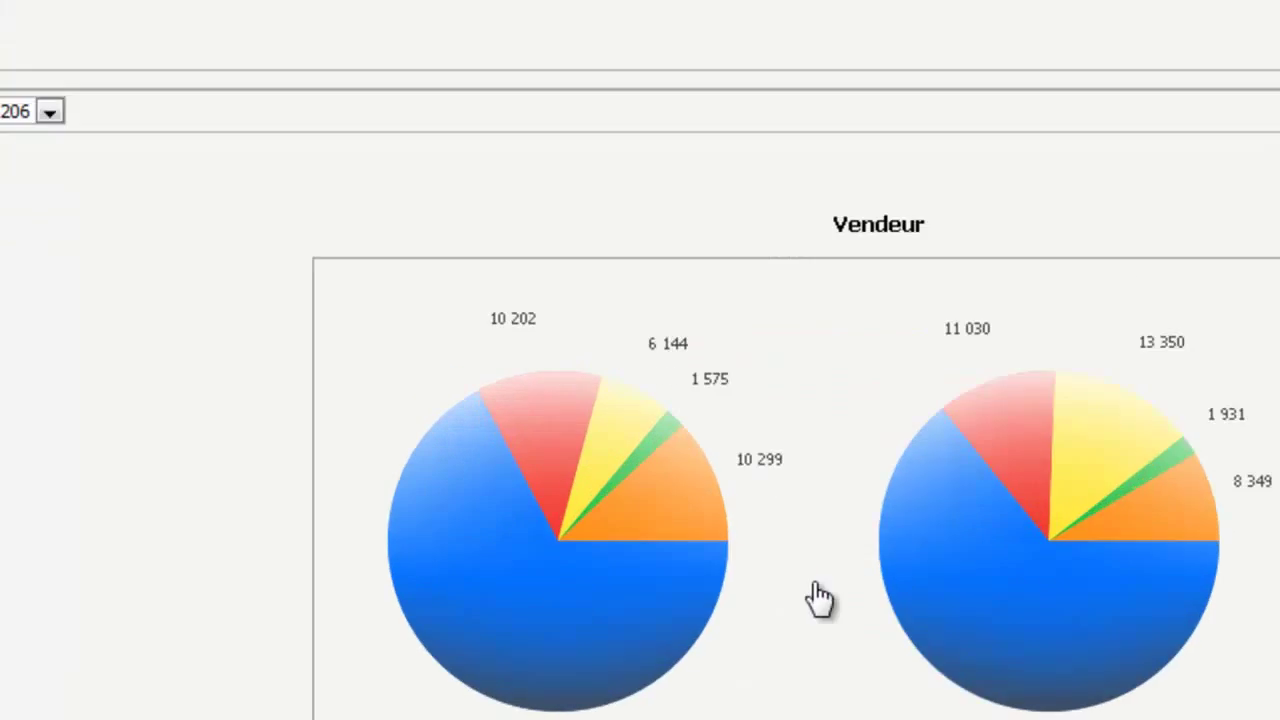
{"action": "mouse_move", "coordinate": [470, 450]}
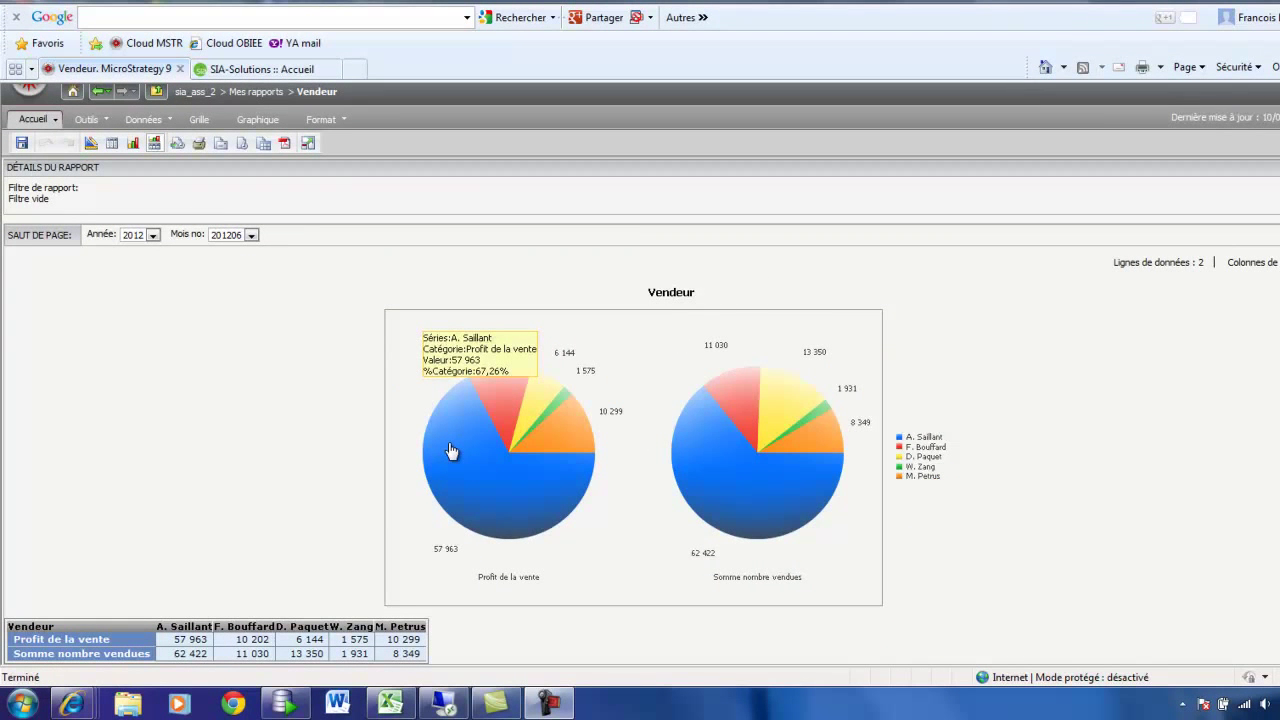
{"action": "mouse_move", "coordinate": [790, 405]}
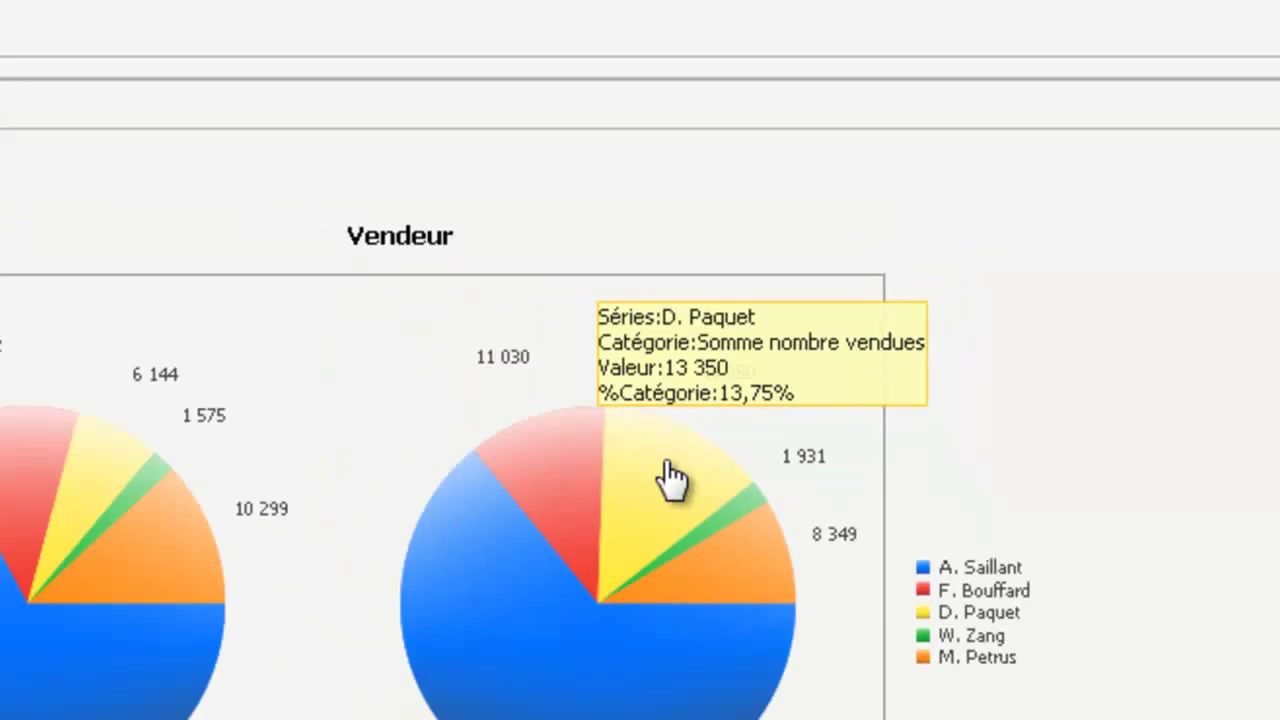
{"action": "mouse_move", "coordinate": [549, 400]}
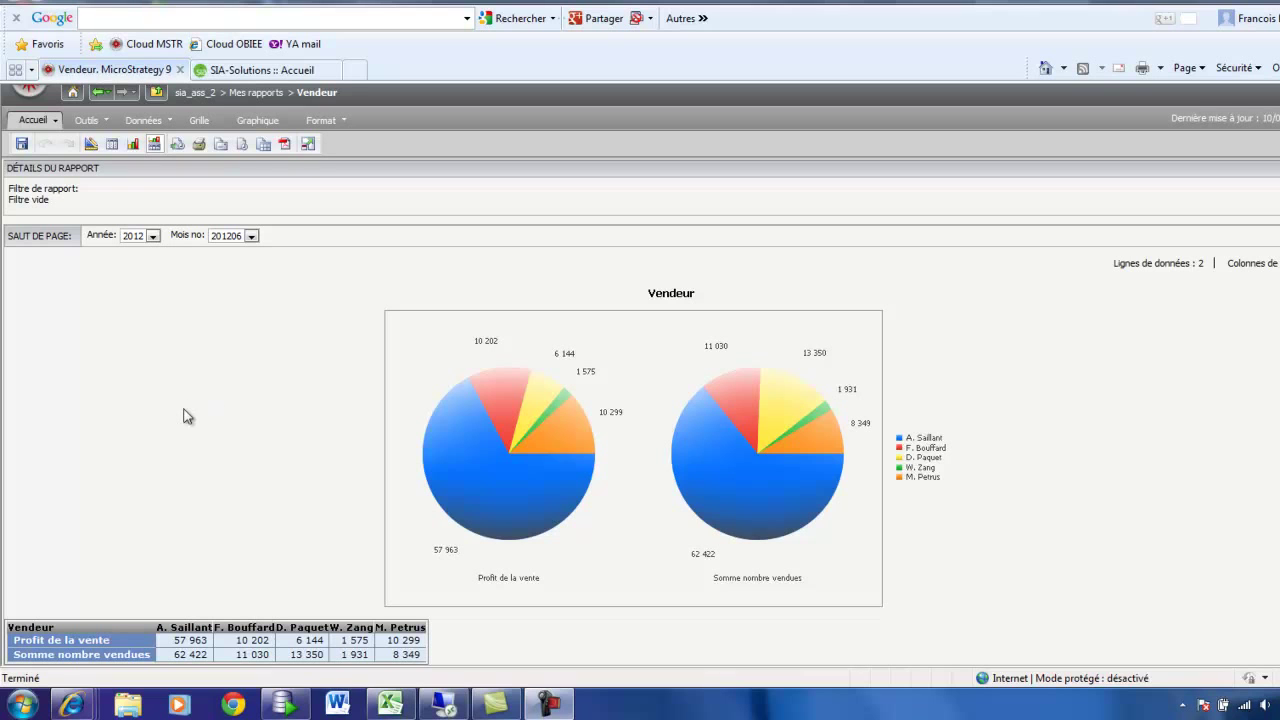
- Go back to the home page and create a new blank report from Mes rapports
{"action": "left_click", "coordinate": [90, 145]}
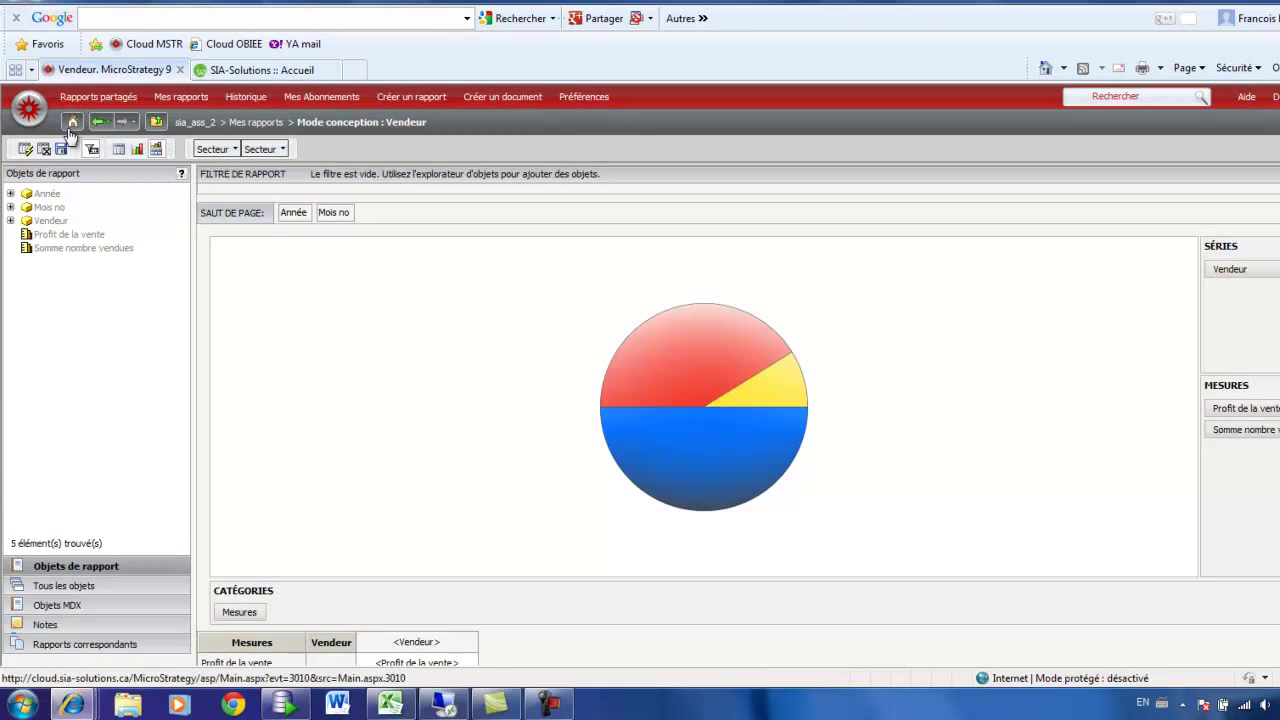
{"action": "left_click", "coordinate": [71, 123]}
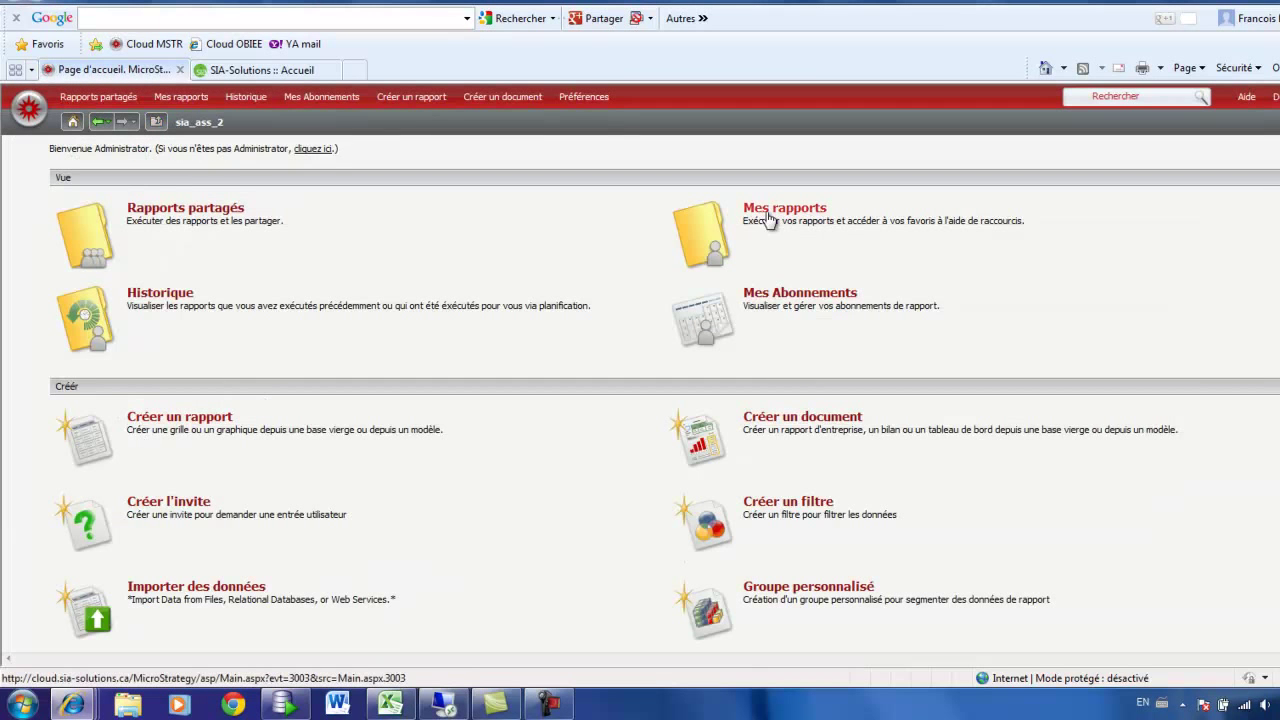
{"action": "left_click", "coordinate": [712, 236]}
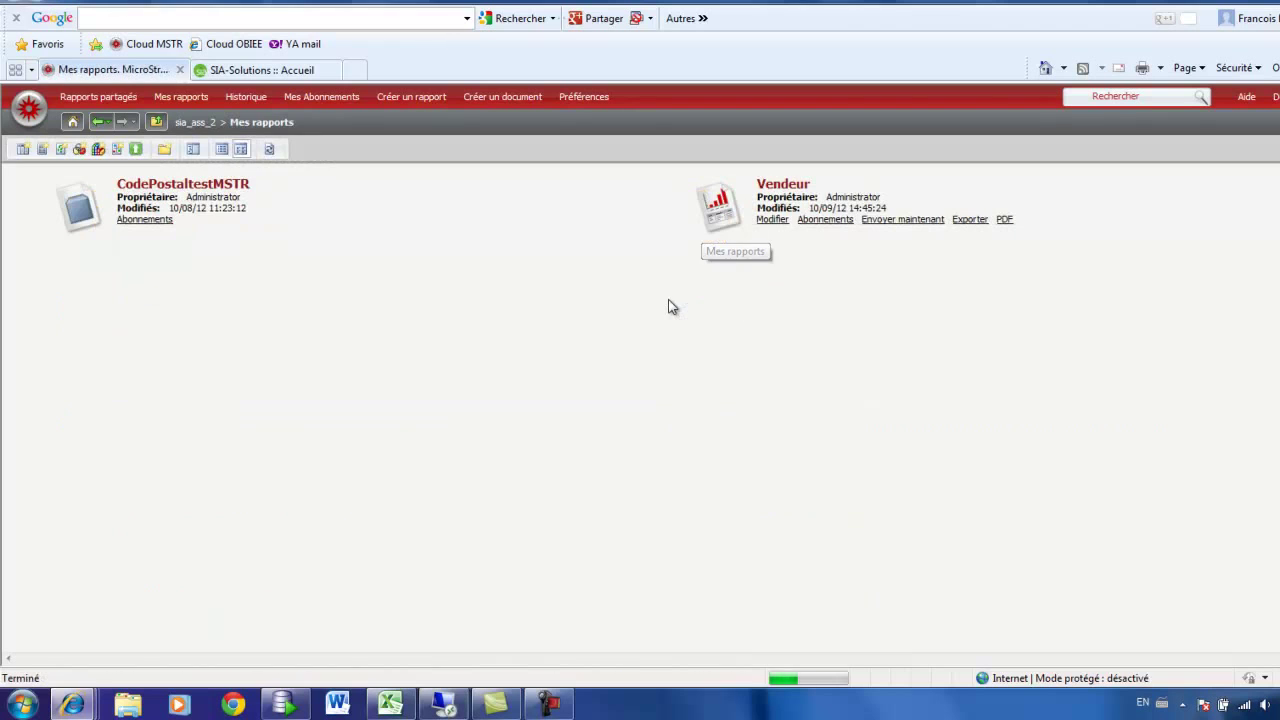
{"action": "left_click", "coordinate": [22, 149]}
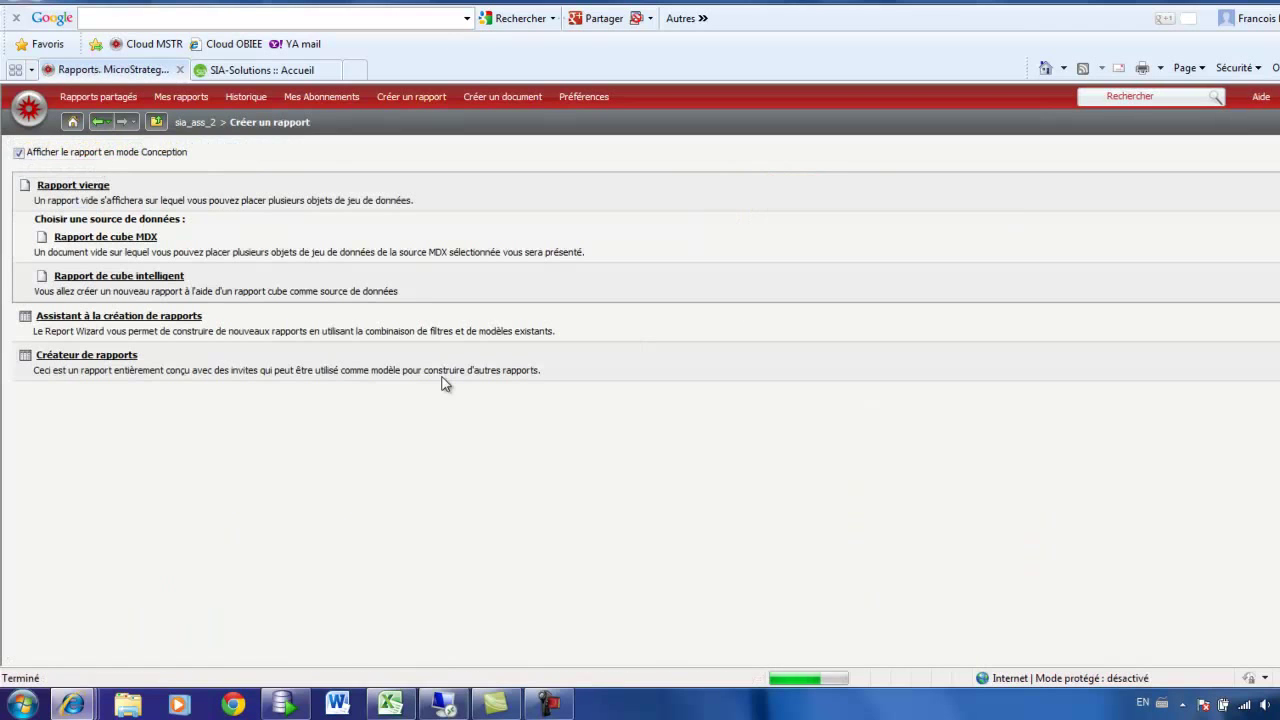
{"action": "left_click", "coordinate": [82, 187]}
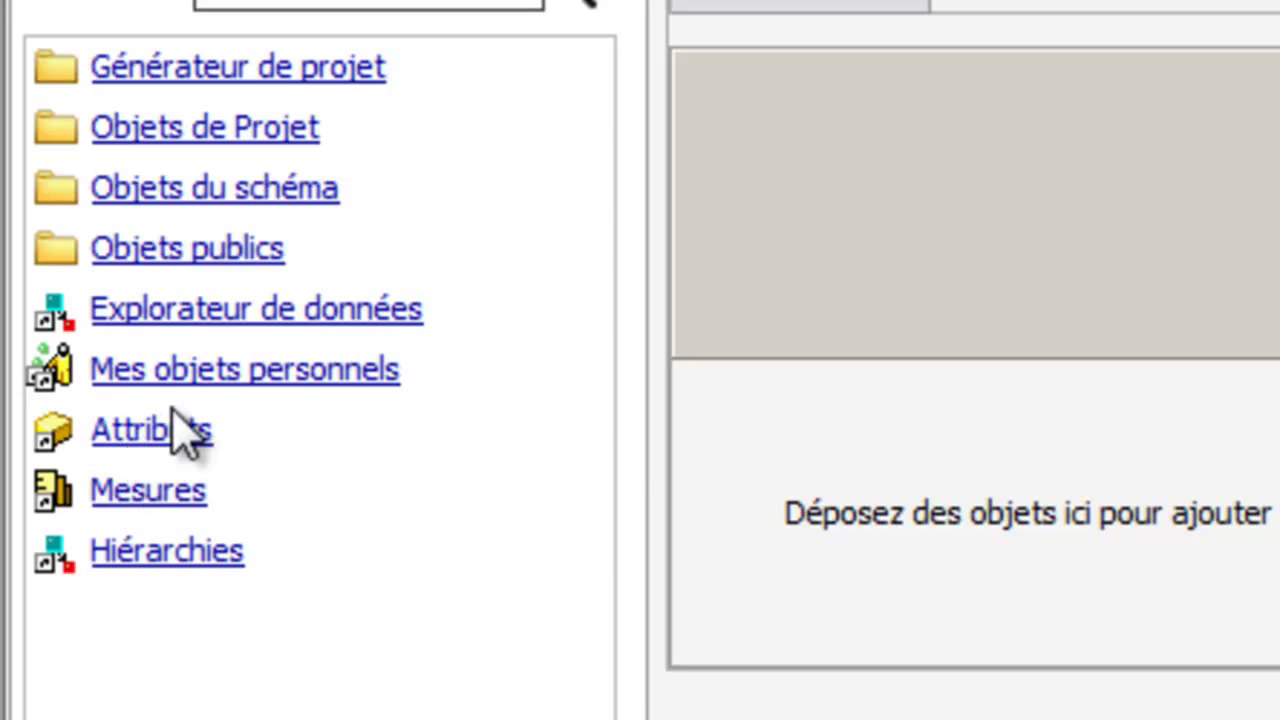
- Place the Vendeur attribute in the columns, Année in the page-by area and Mois no in the rows
{"action": "left_click", "coordinate": [165, 432]}
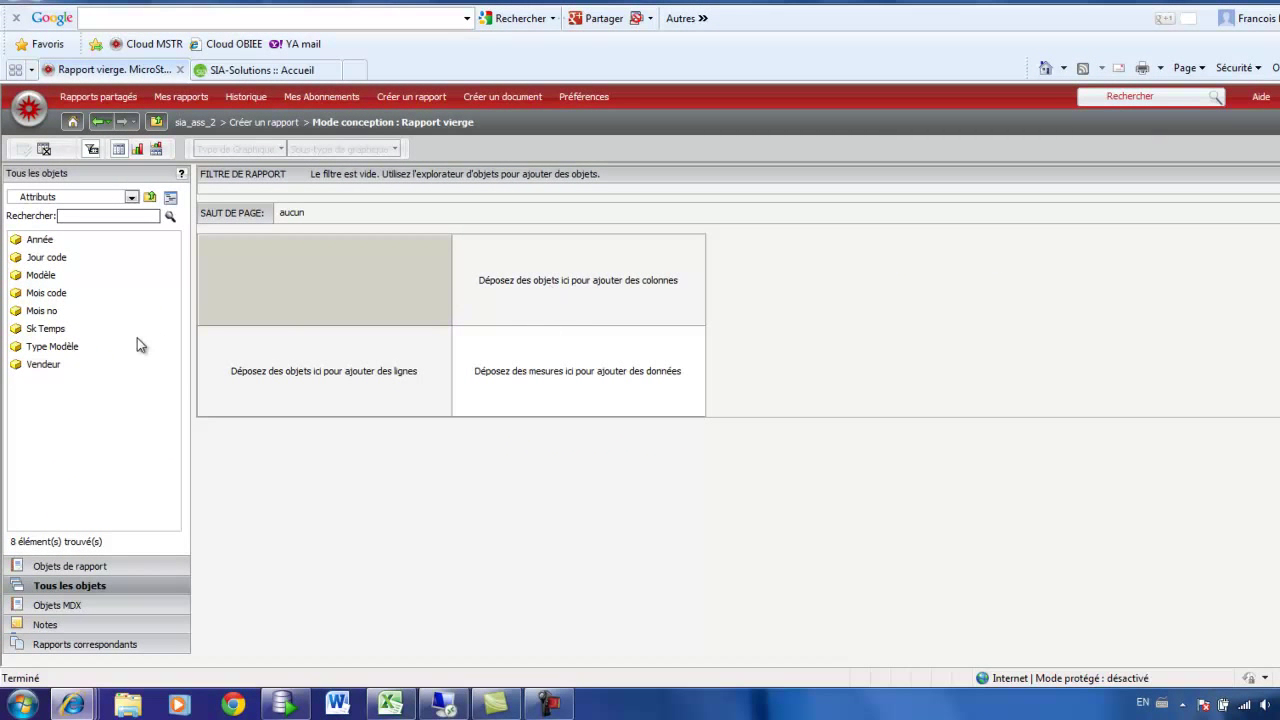
{"action": "left_click_drag", "start_coordinate": [43, 364], "coordinate": [597, 320]}
{"action": "left_click_drag", "start_coordinate": [38, 240], "coordinate": [300, 215]}
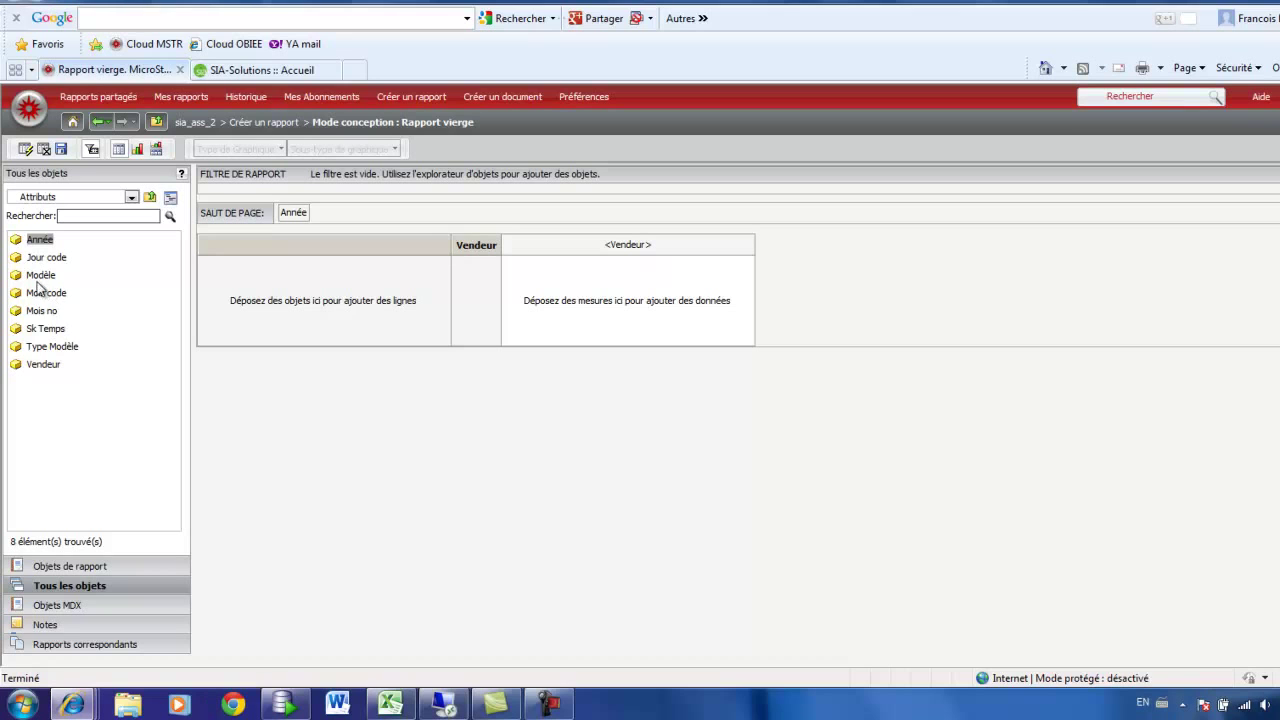
{"action": "left_click_drag", "start_coordinate": [40, 313], "coordinate": [306, 316]}
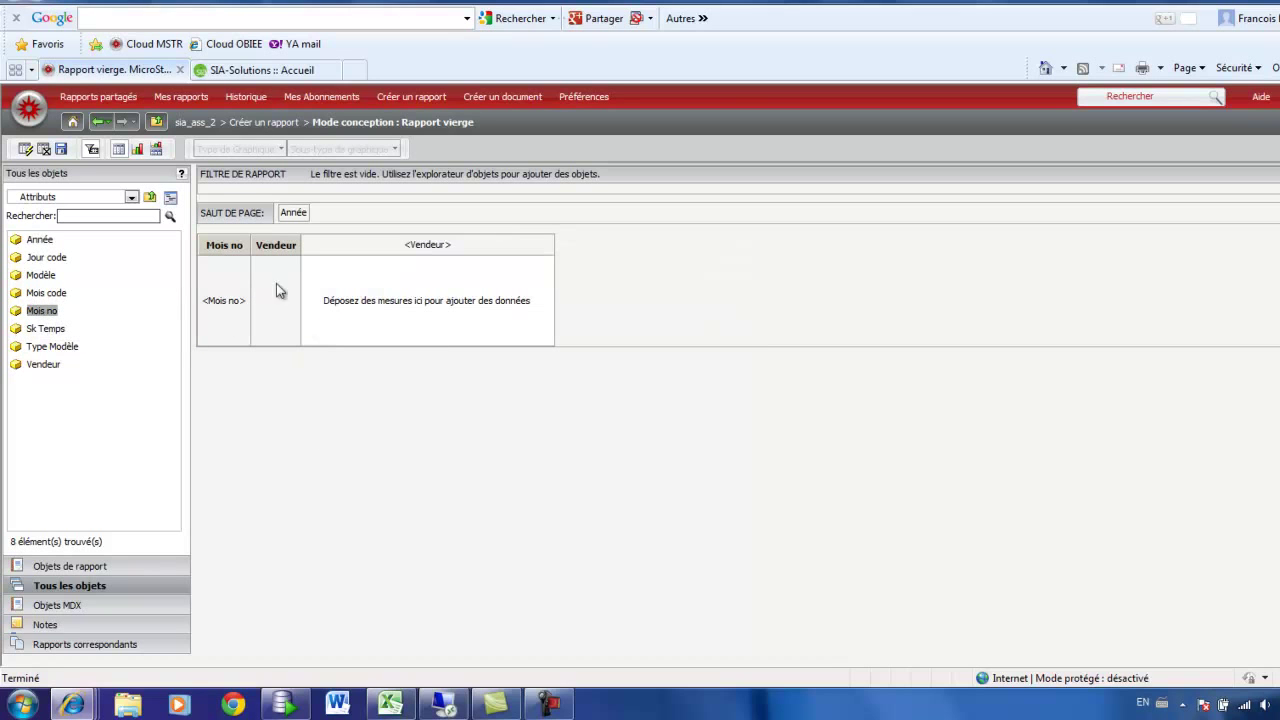
- Run the report to check its month rows, salesperson columns and year selector
{"action": "left_click", "coordinate": [18, 150]}
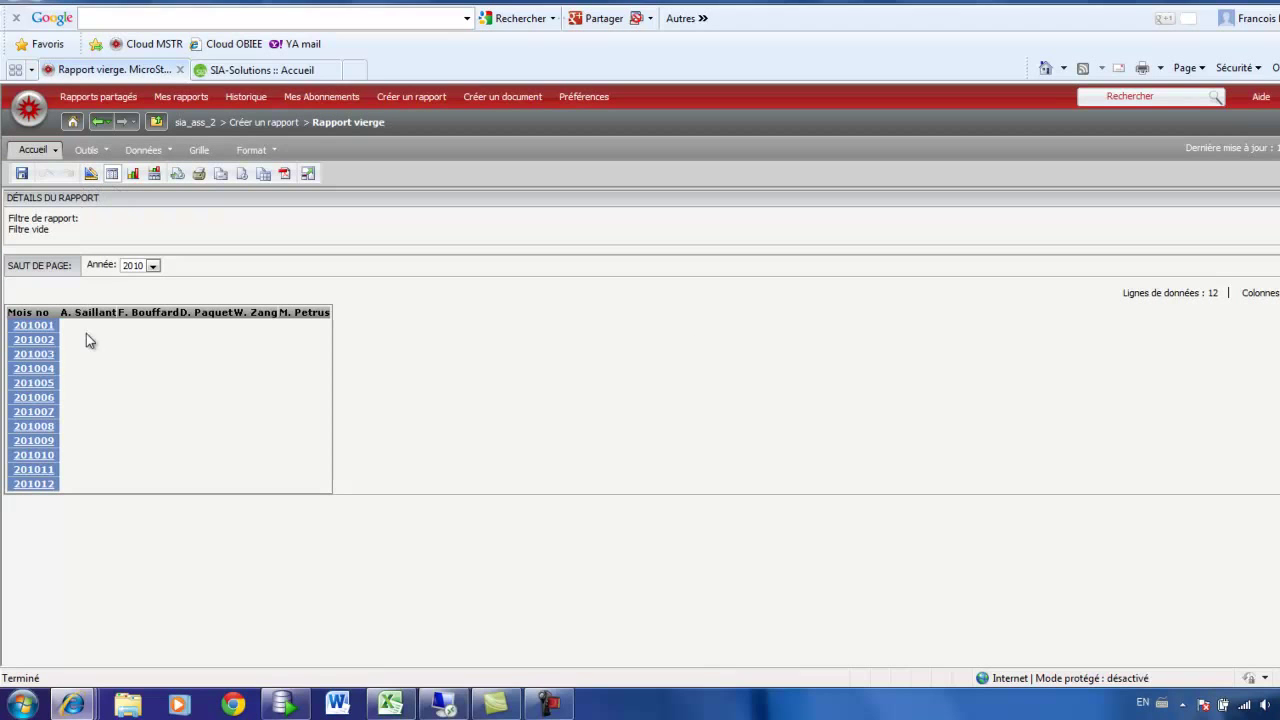
{"action": "left_click", "coordinate": [152, 266]}
{"action": "left_click", "coordinate": [144, 270]}
- Return to design mode and add the Somme nombre vendues measure to the data area
{"action": "left_click", "coordinate": [90, 174]}
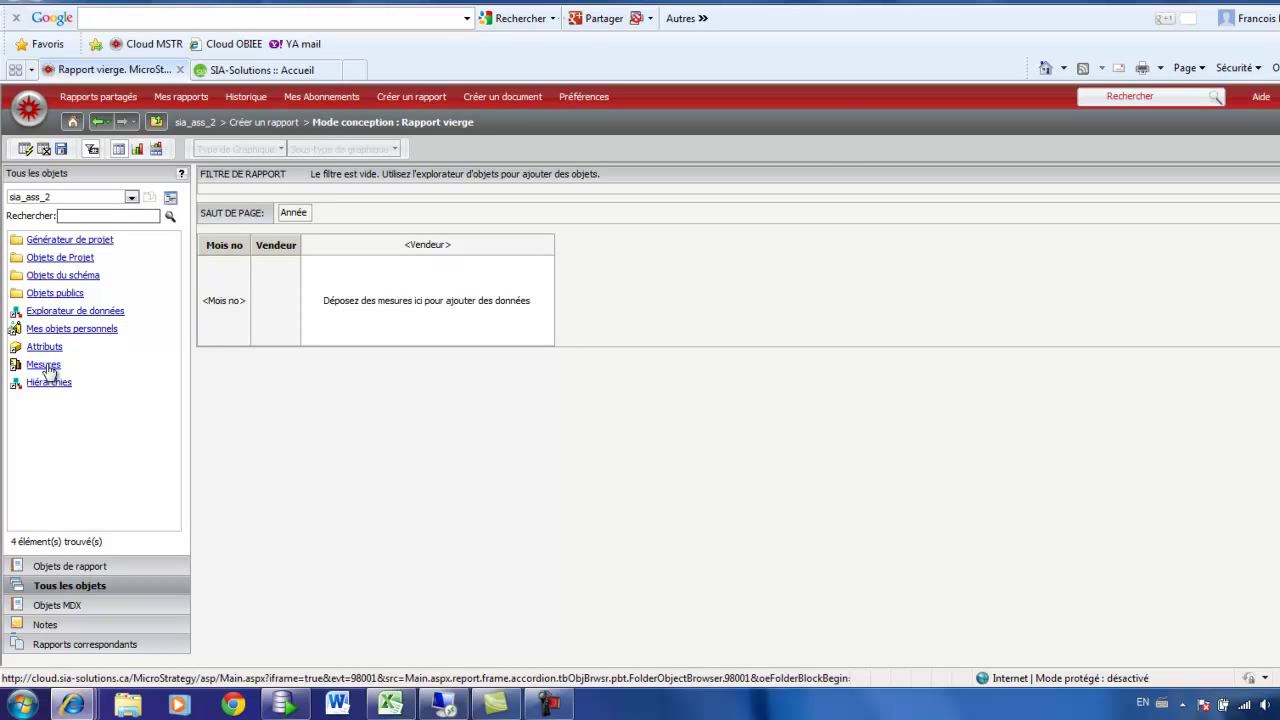
{"action": "left_click", "coordinate": [44, 365]}
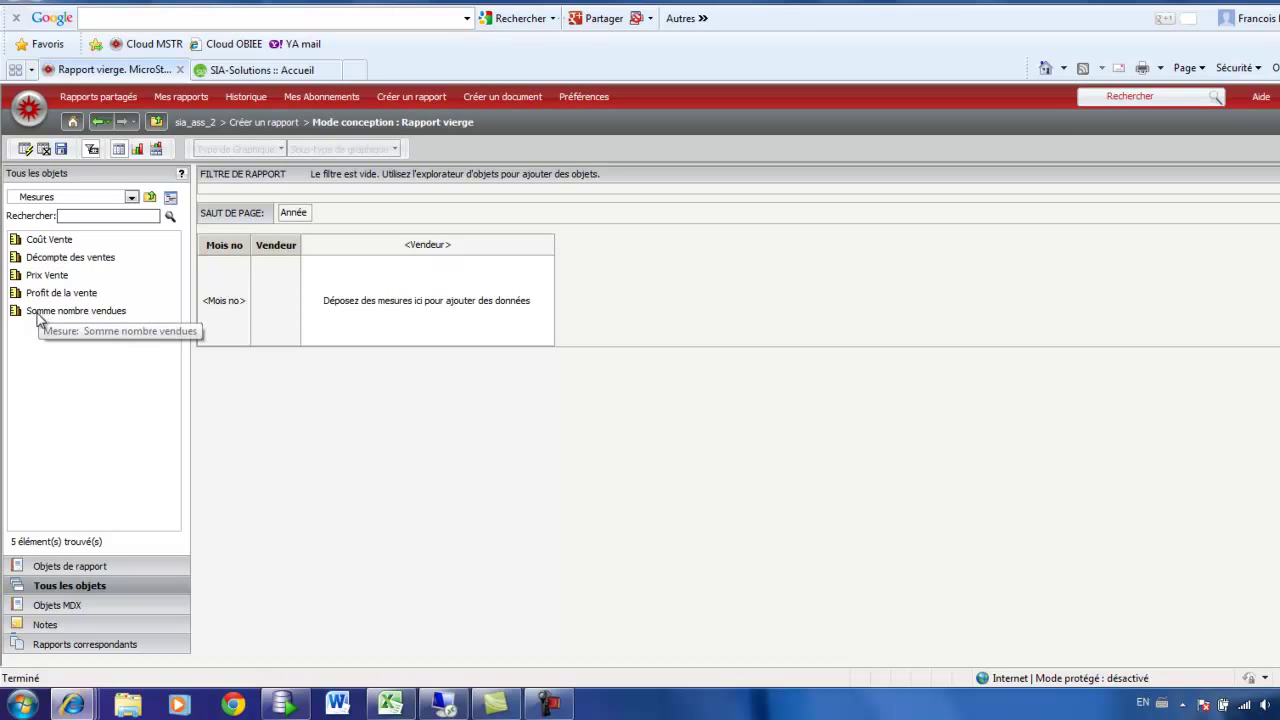
{"action": "left_click", "coordinate": [40, 317]}
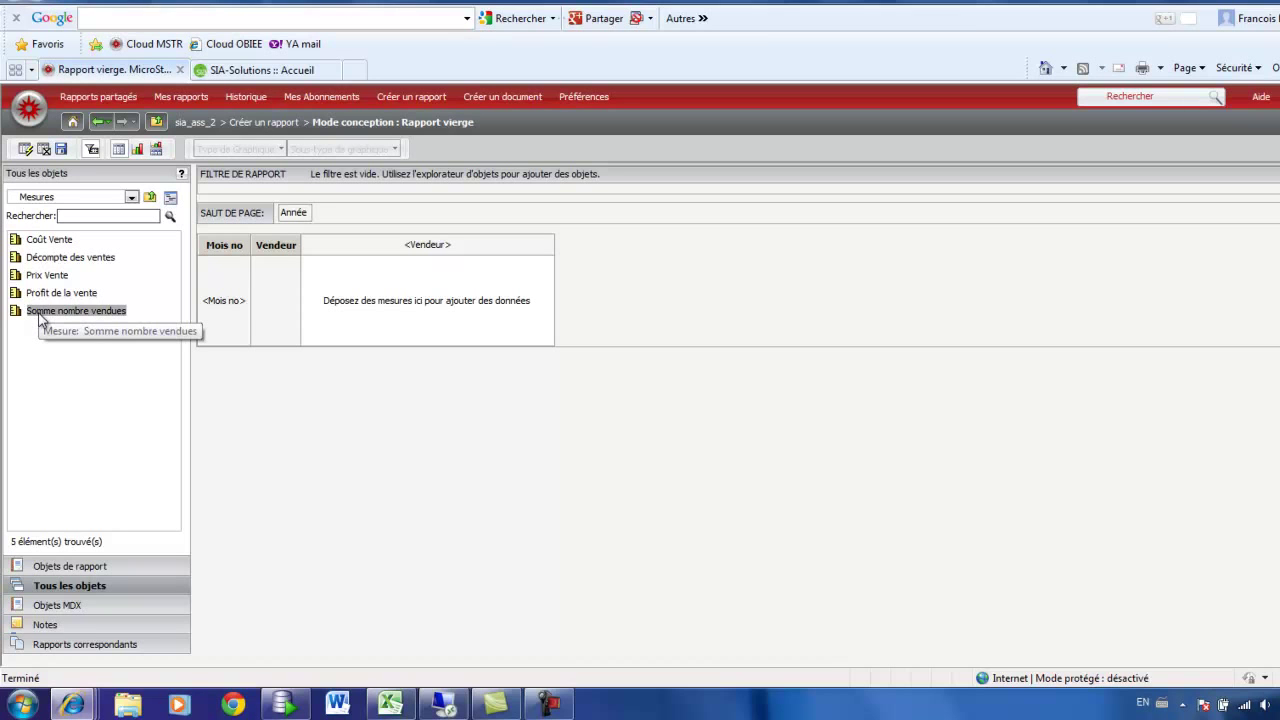
{"action": "left_click_drag", "start_coordinate": [44, 320], "coordinate": [425, 306]}
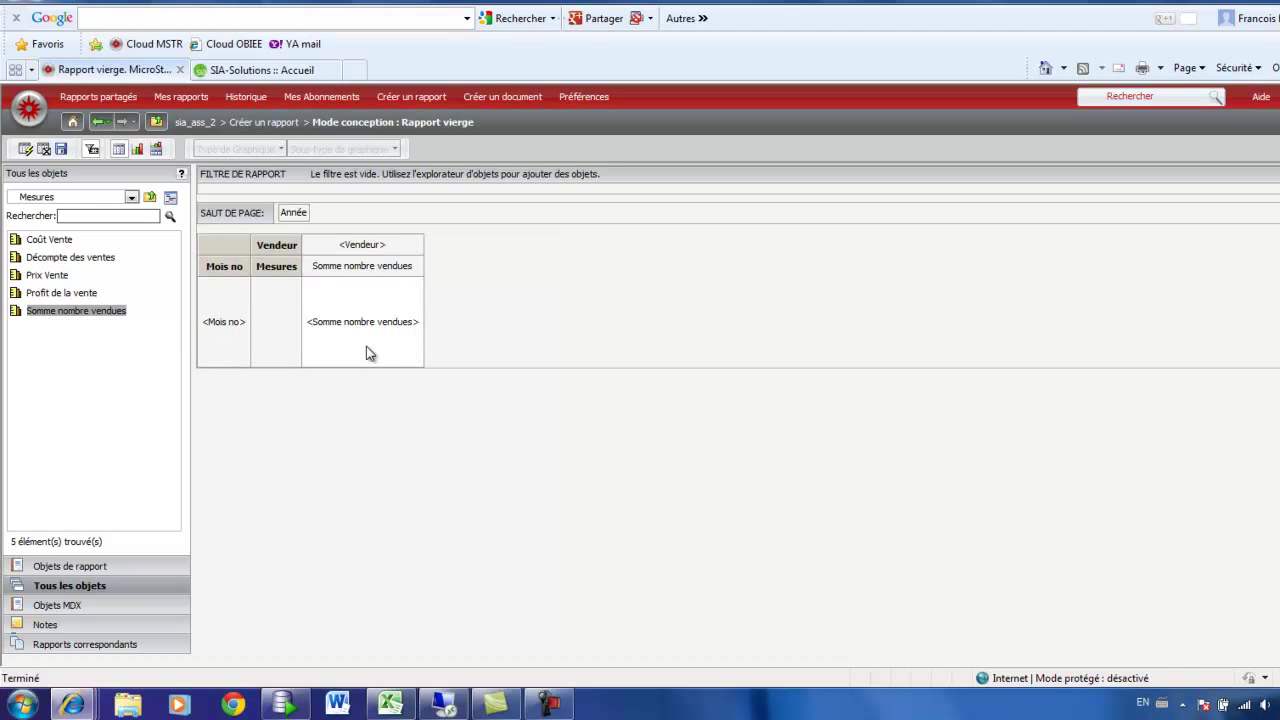
- Run the report with the added measure and set Année to 2012
{"action": "left_click", "coordinate": [25, 149]}
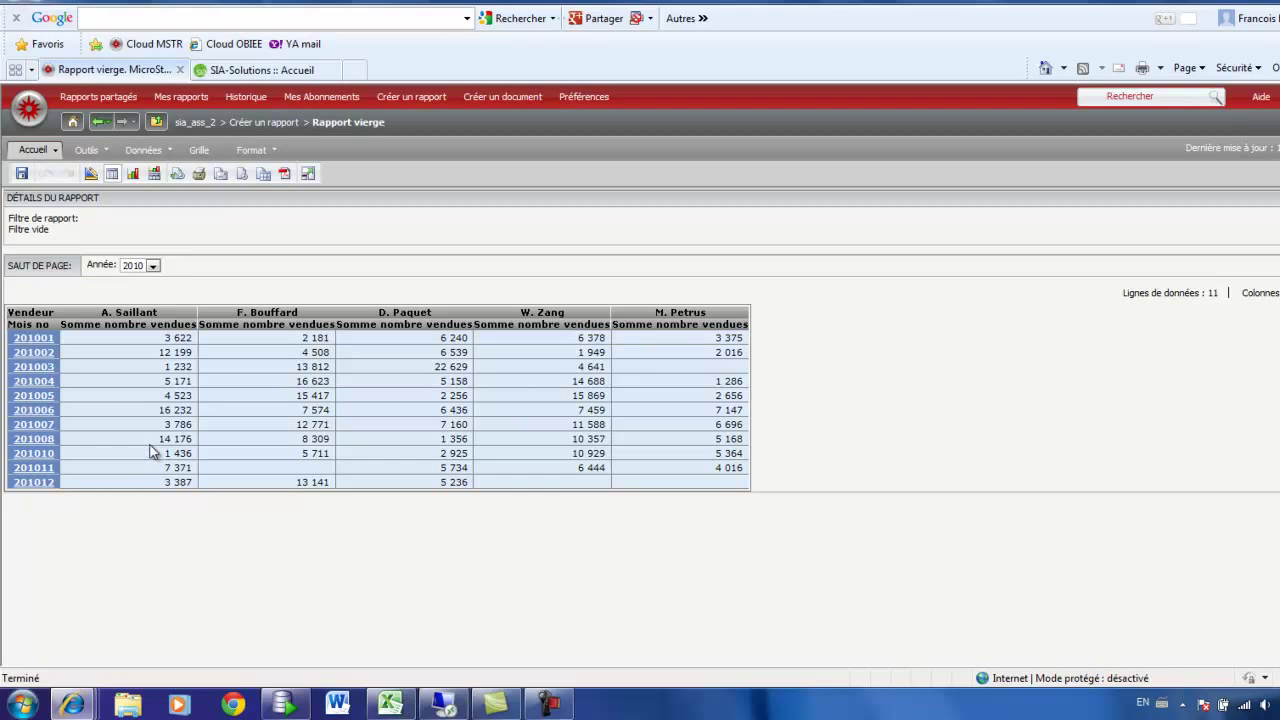
{"action": "left_click", "coordinate": [155, 268]}
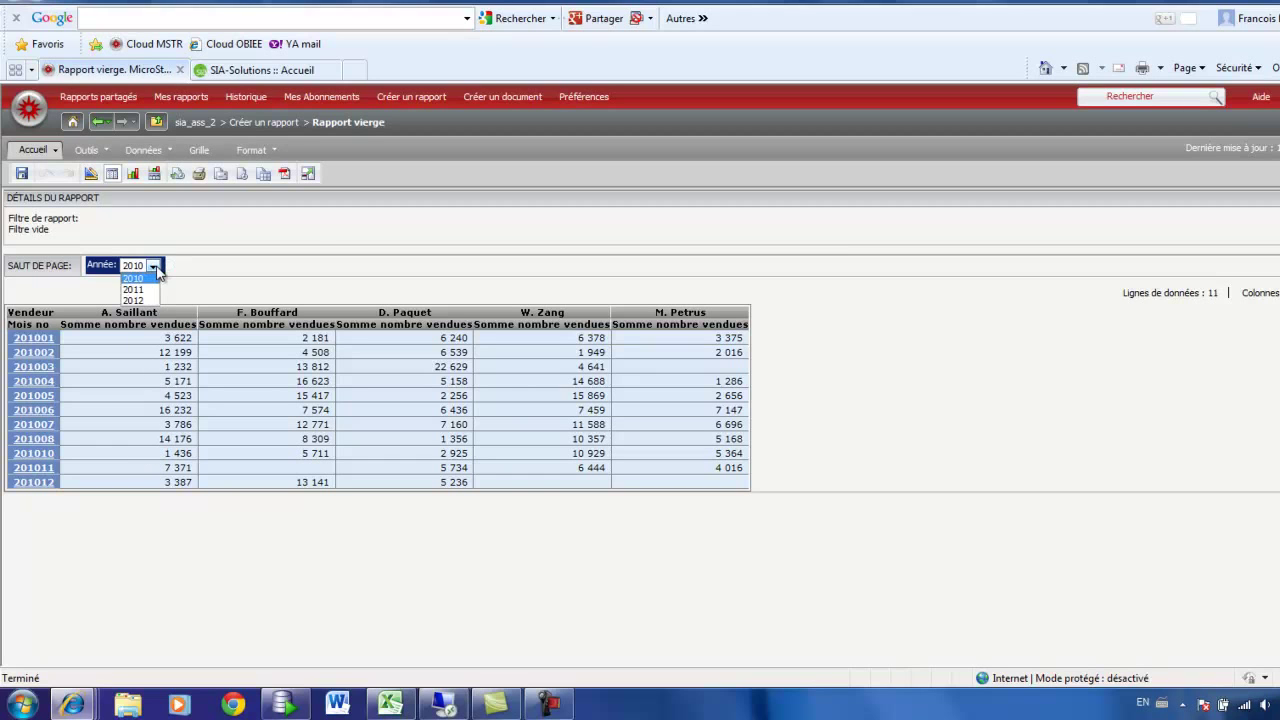
{"action": "left_click", "coordinate": [148, 302]}
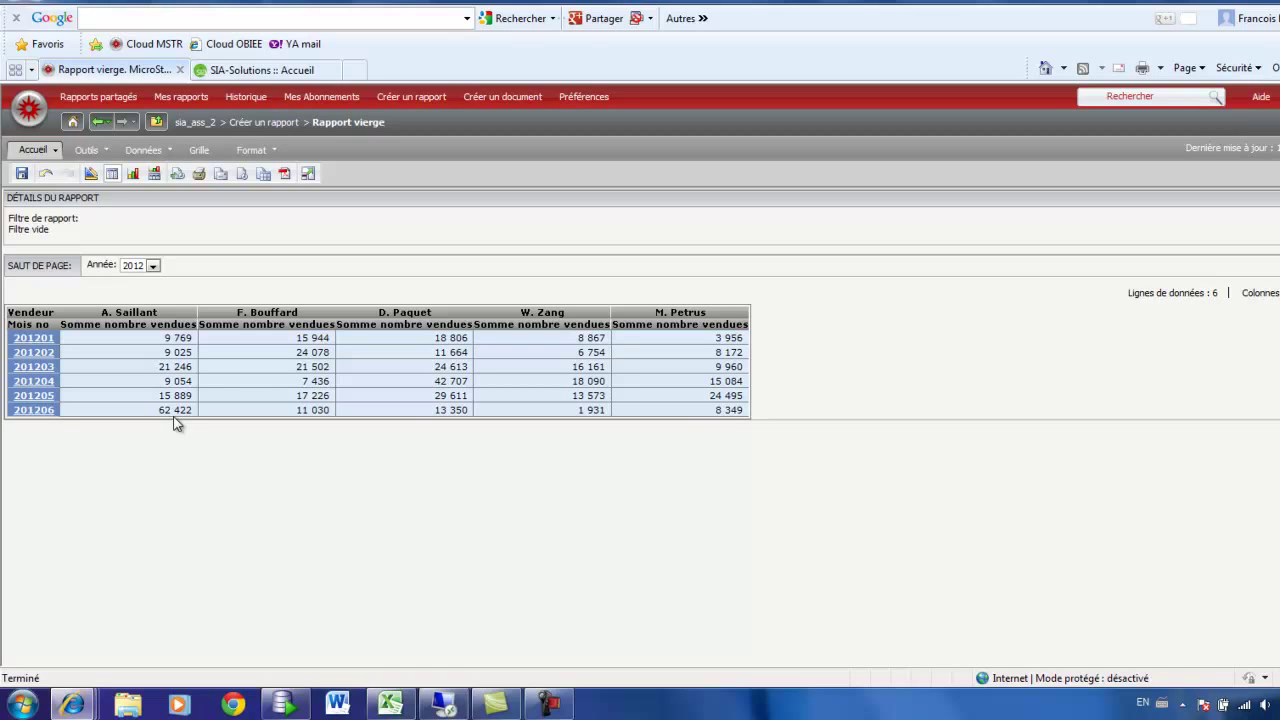
- Display the report as a grid and graph together and examine the tallest bar
{"action": "left_click", "coordinate": [154, 174]}
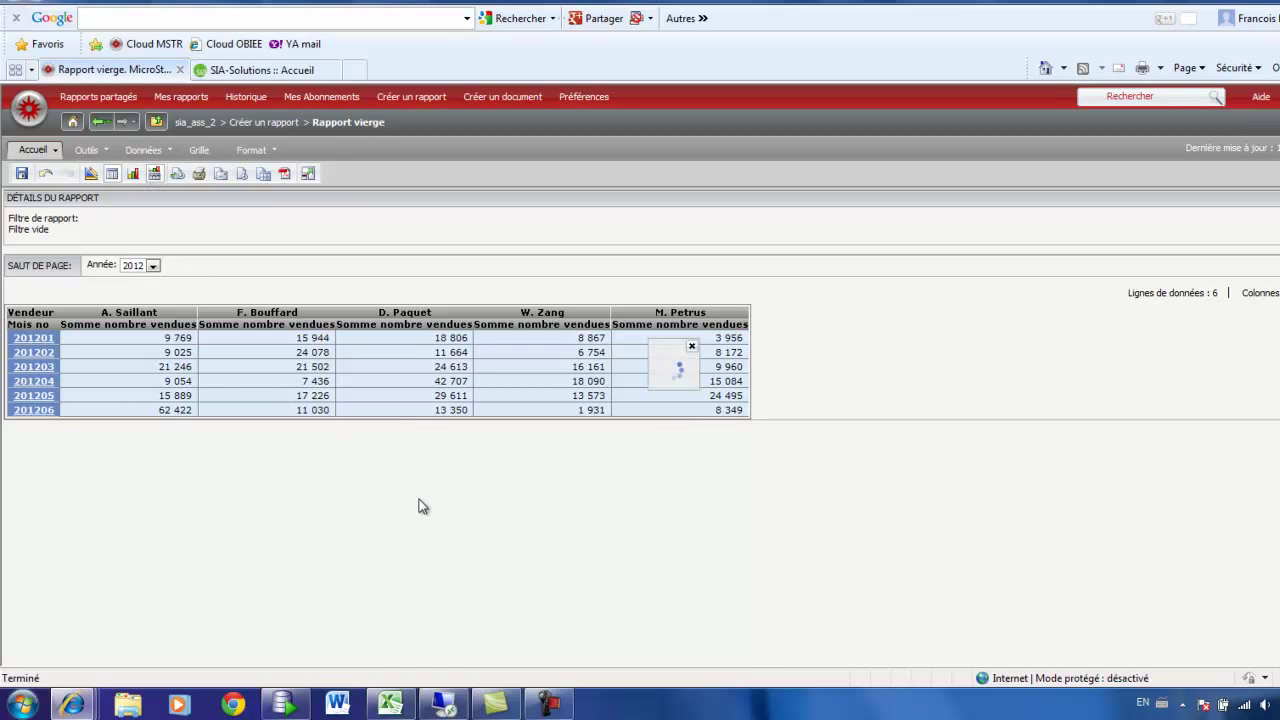
{"action": "scroll", "coordinate": [337, 529], "scroll_direction": "down", "scroll_amount": 2}
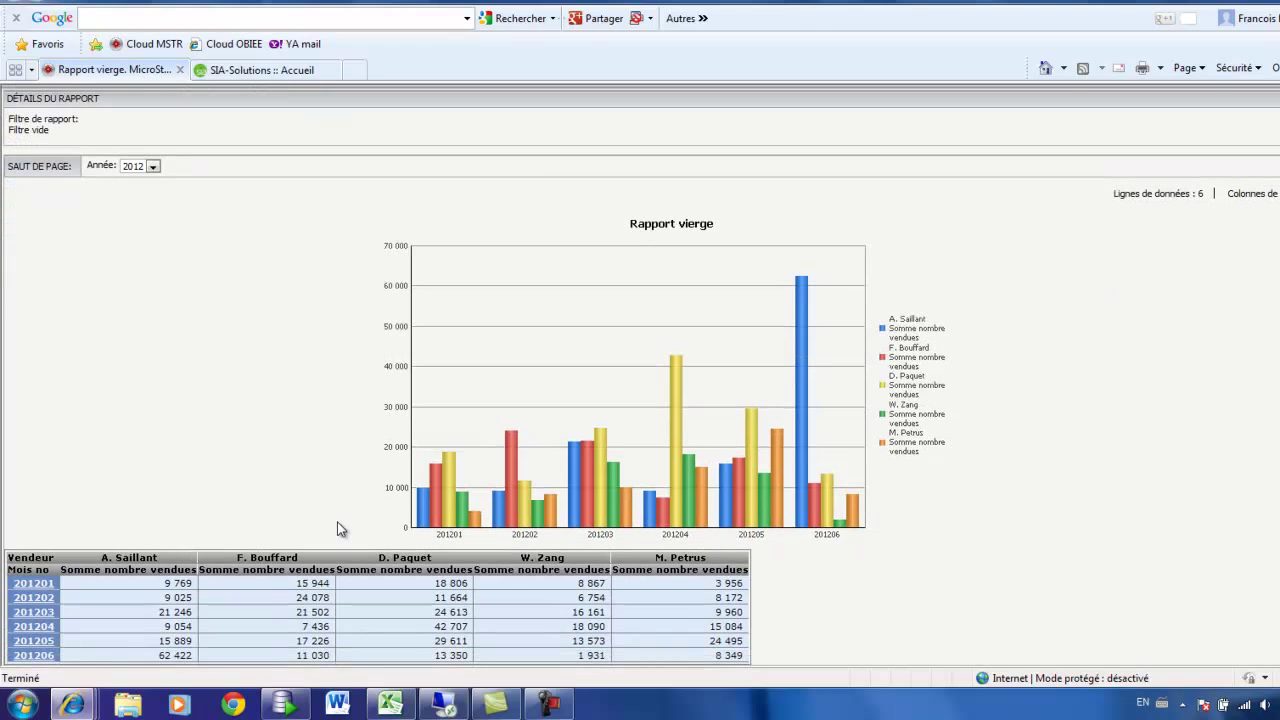
{"action": "left_click", "coordinate": [136, 166]}
{"action": "mouse_move", "coordinate": [803, 288]}
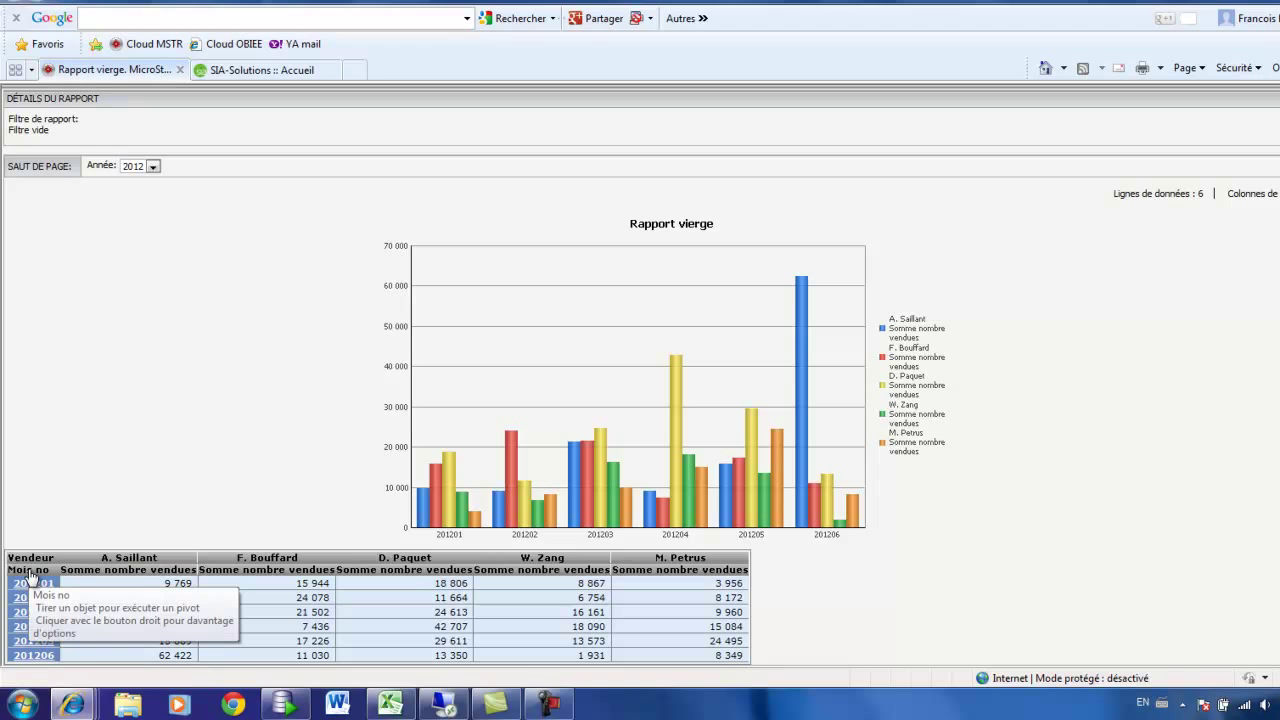
- Pivot Mois no from the rows into the page-by area and set it to 201206
{"action": "mouse_move", "coordinate": [30, 575]}
{"action": "left_mouse_down"}
{"action": "mouse_move", "coordinate": [200, 303]}
{"action": "mouse_move", "coordinate": [226, 183]}
{"action": "mouse_move", "coordinate": [176, 172]}
{"action": "left_mouse_up"}
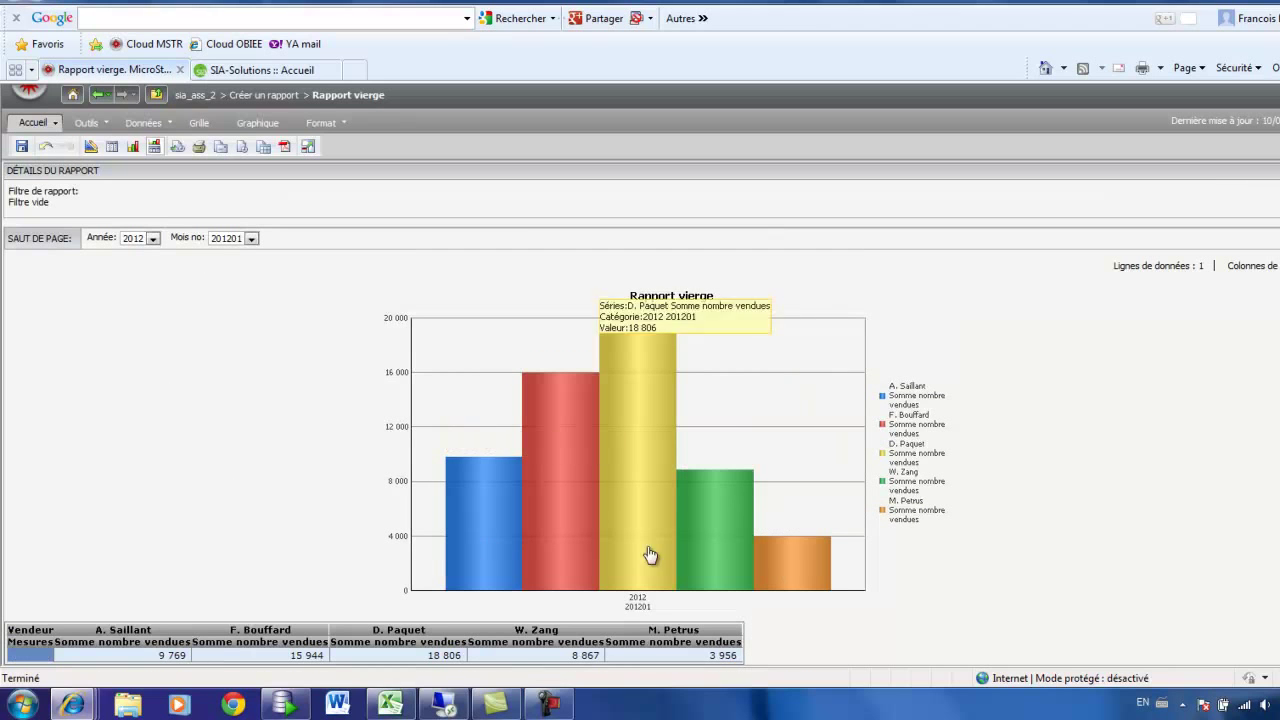
{"action": "left_click", "coordinate": [251, 238]}
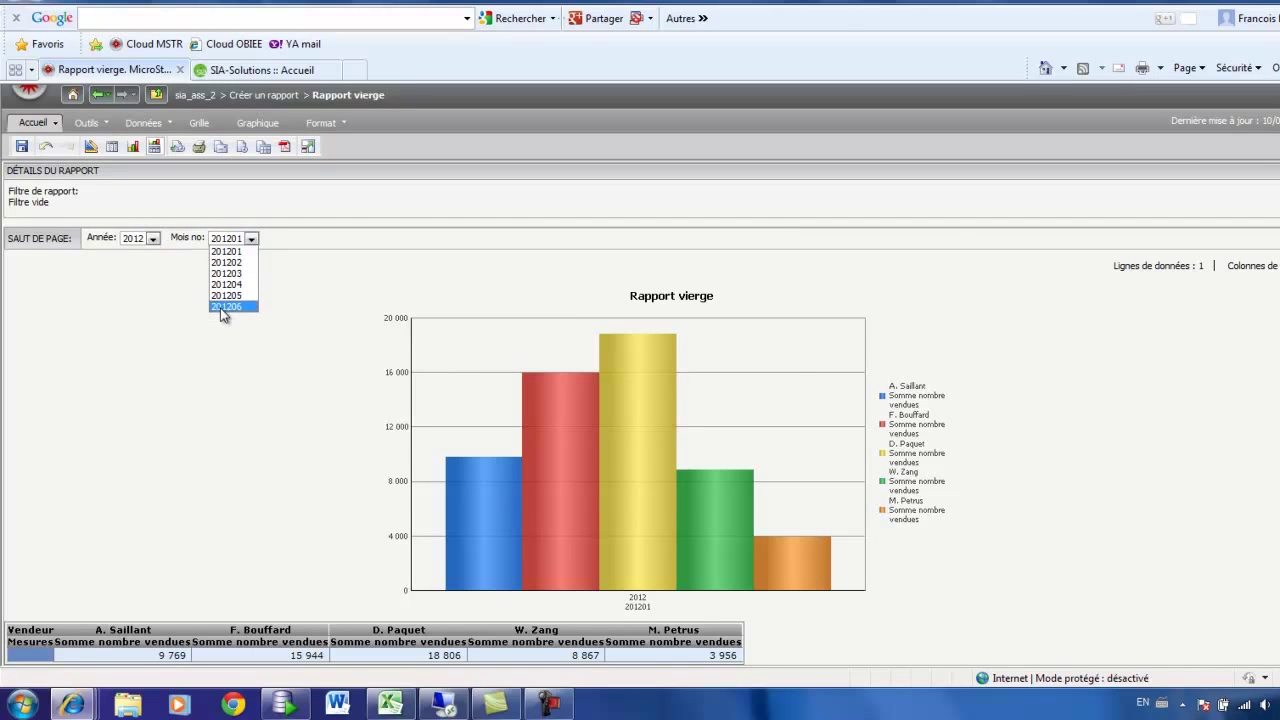
{"action": "left_click", "coordinate": [222, 306]}
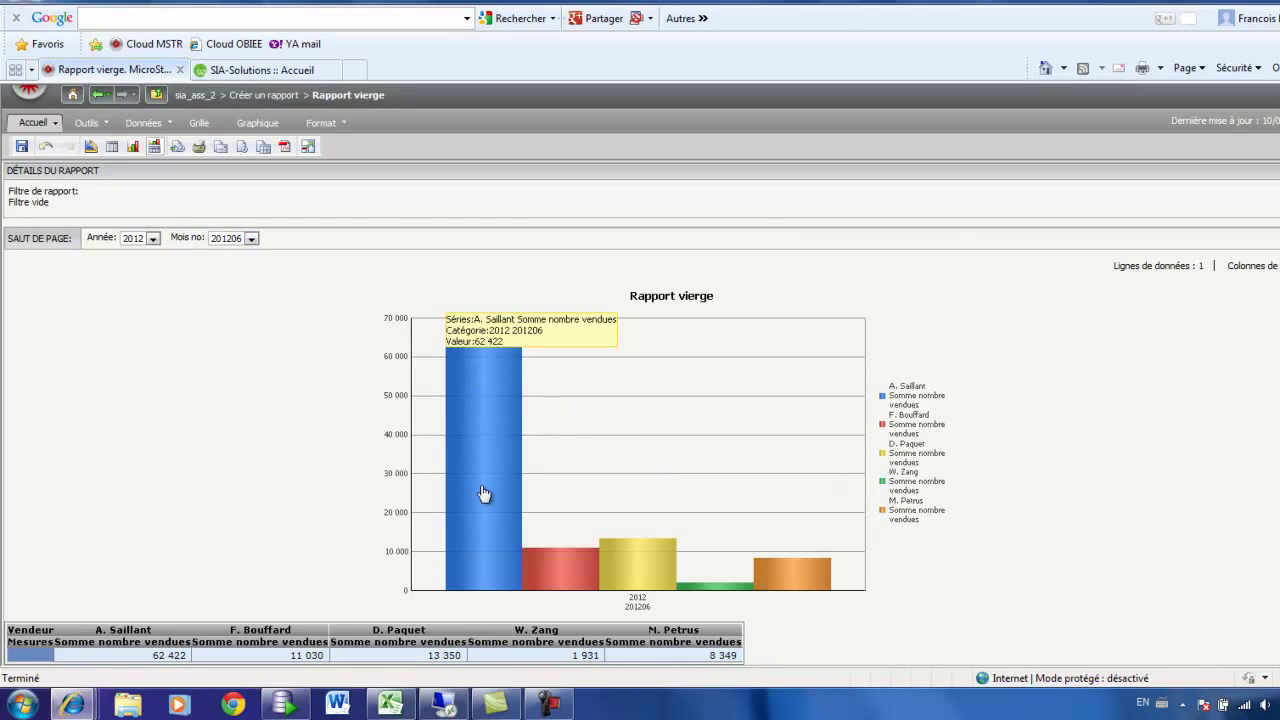
- Change the graph type to a Secteur pie chart and review it with its grid
{"action": "left_click", "coordinate": [257, 122]}
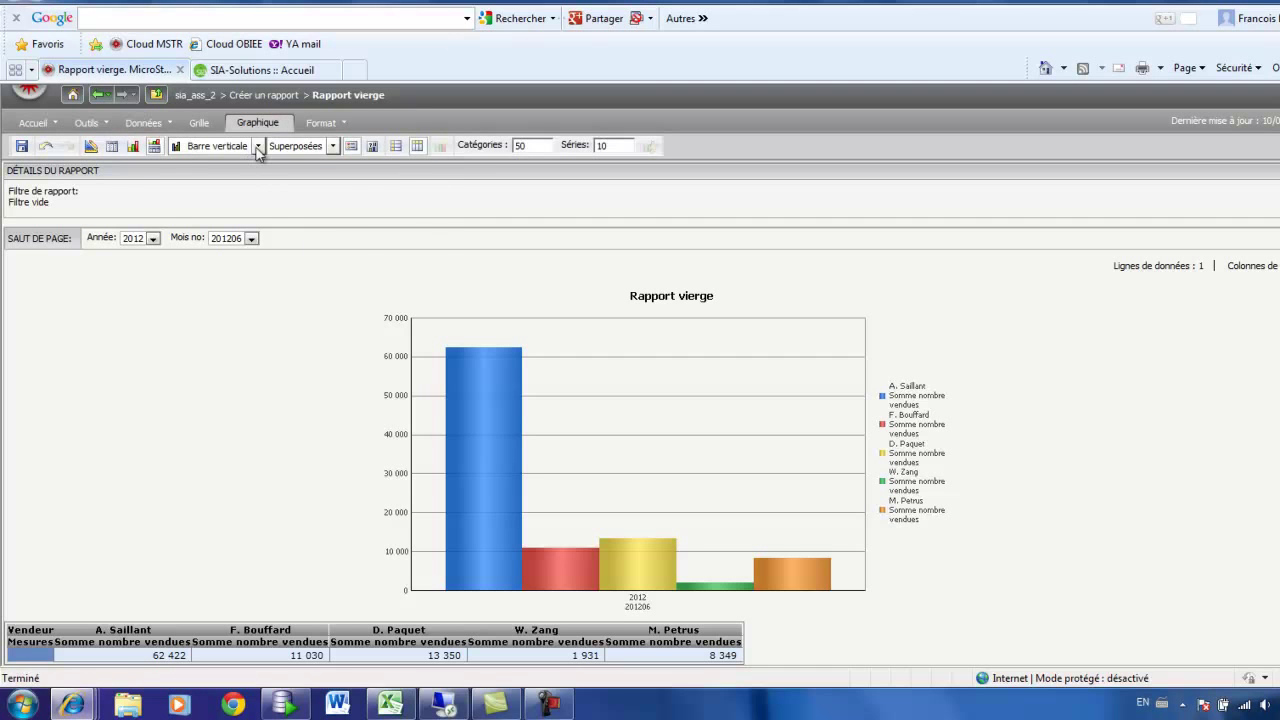
{"action": "left_click", "coordinate": [258, 147]}
{"action": "left_click", "coordinate": [324, 251]}
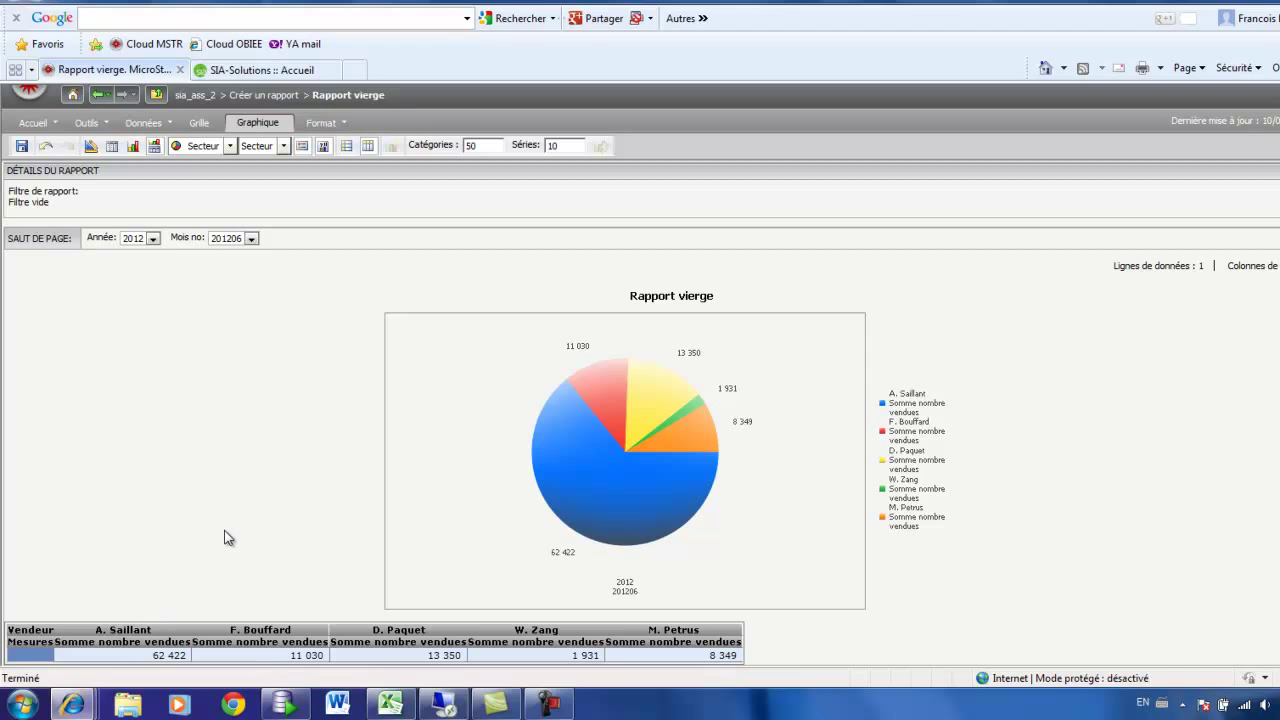
{"action": "left_click", "coordinate": [133, 145]}
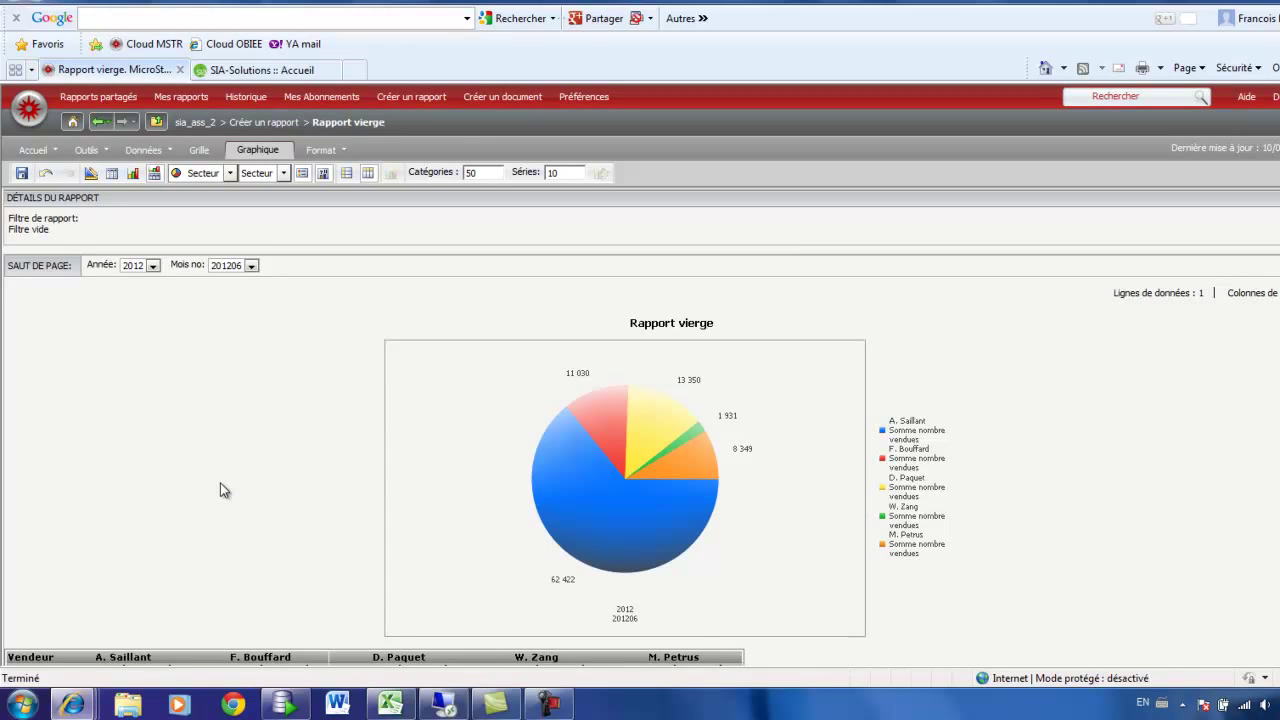
{"action": "scroll", "coordinate": [220, 483], "scroll_direction": "down", "scroll_amount": 1}
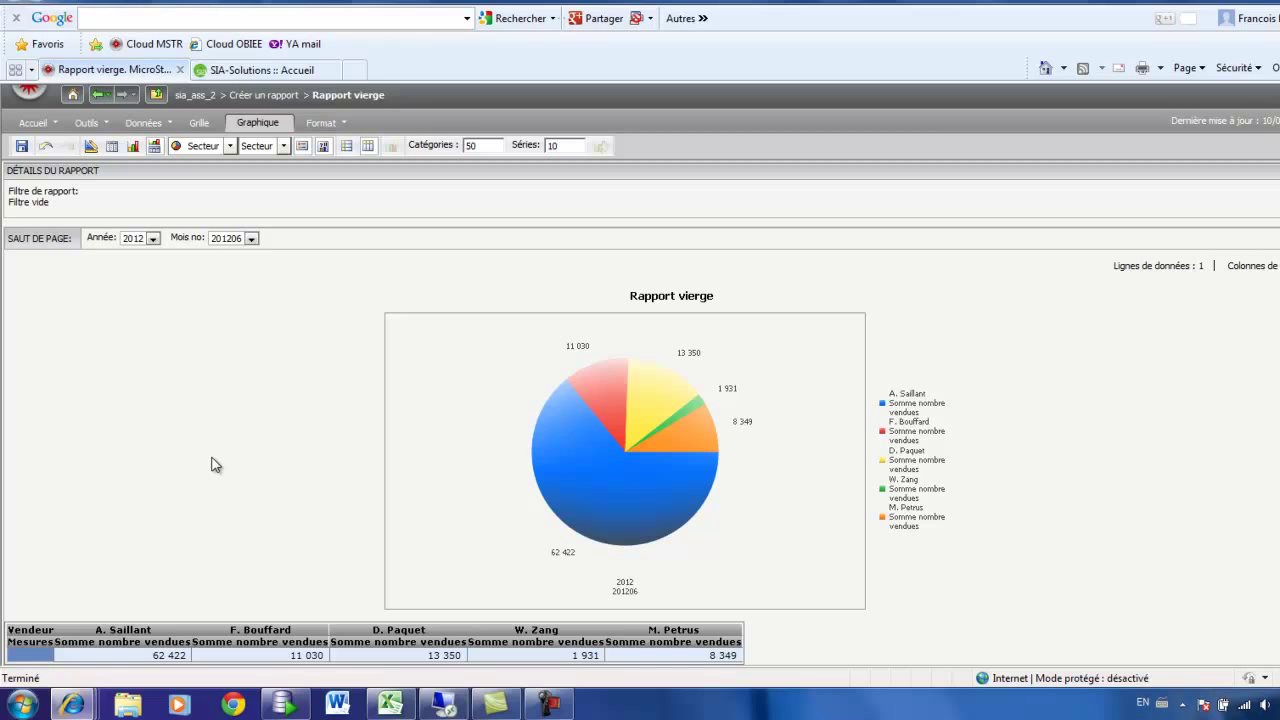
- Save the report in Mes rapports over the existing Vendeur report, then run the saved version
{"action": "left_click", "coordinate": [21, 146]}
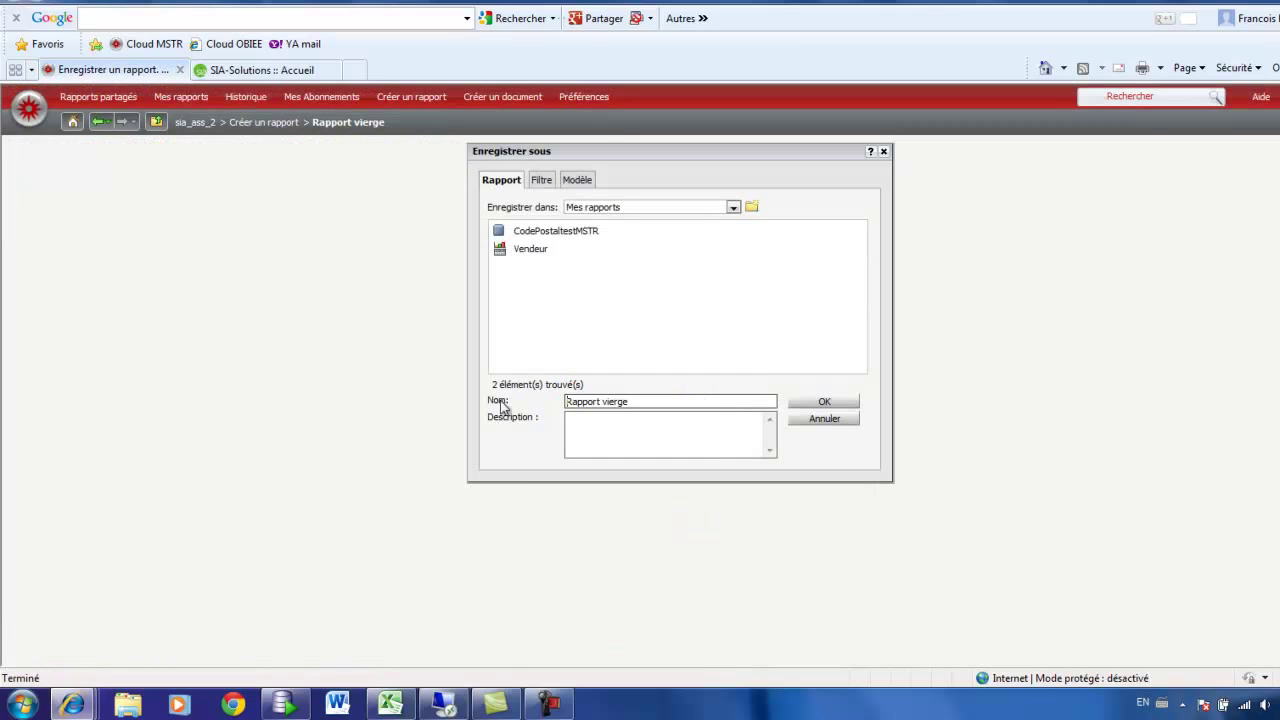
{"action": "left_click", "coordinate": [531, 256]}
{"action": "left_click", "coordinate": [812, 404]}
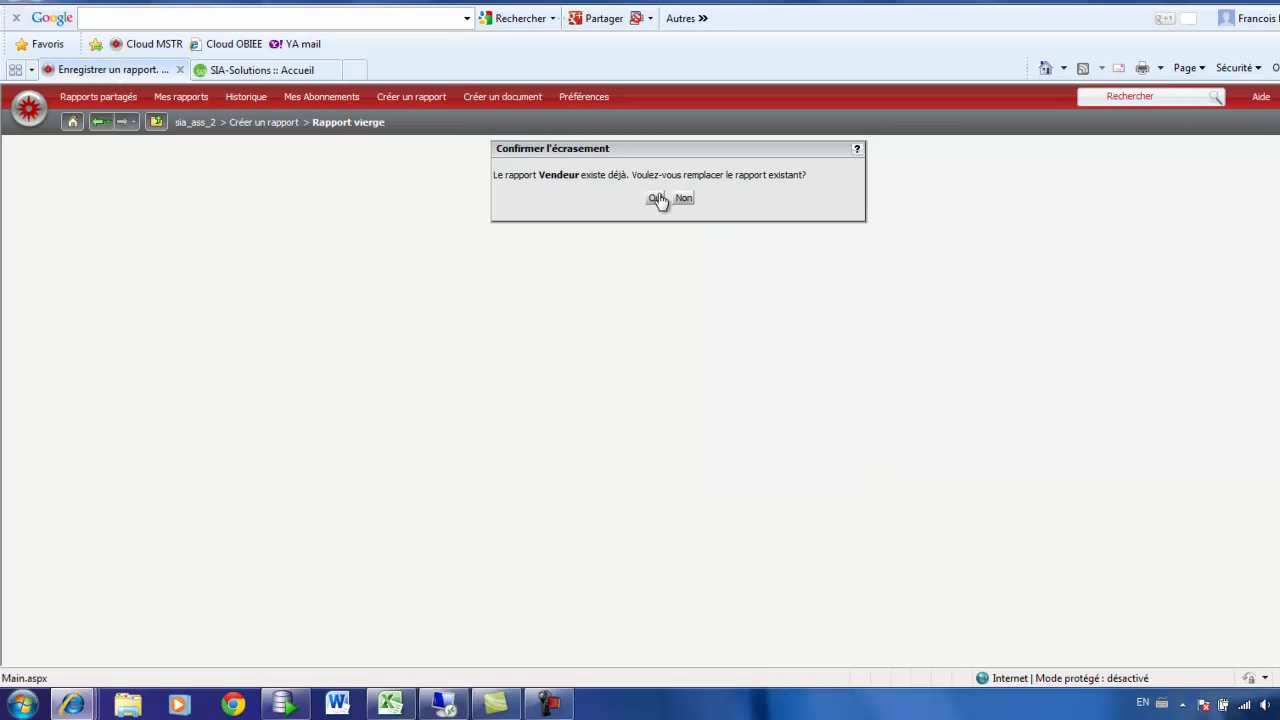
{"action": "left_click", "coordinate": [657, 199]}
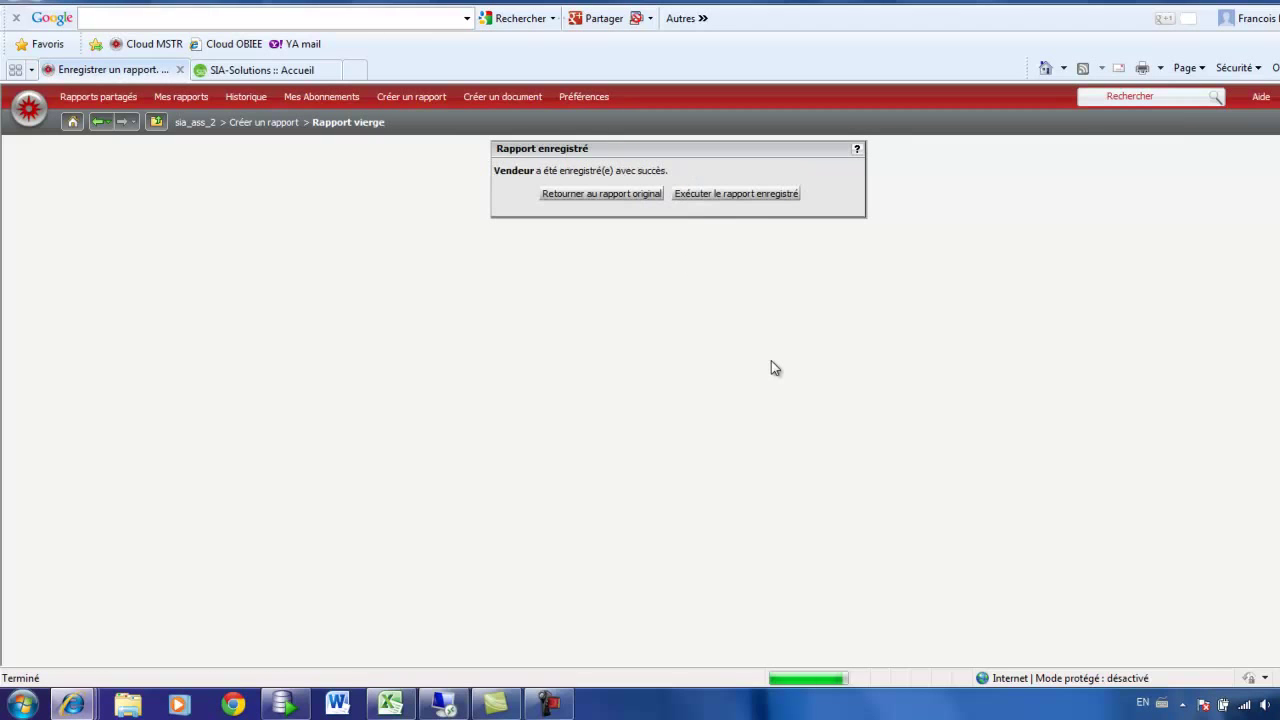
{"action": "left_click", "coordinate": [758, 195]}
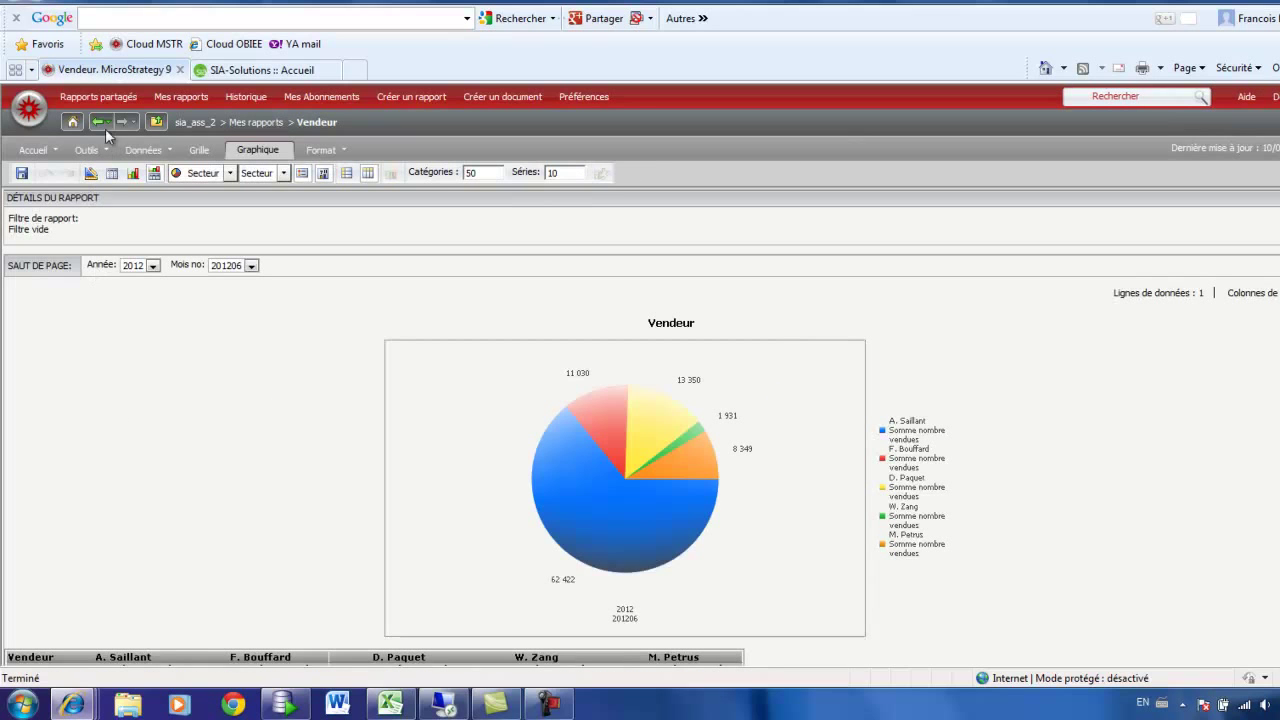
{"action": "scroll", "coordinate": [238, 495], "scroll_direction": "down", "scroll_amount": 1}
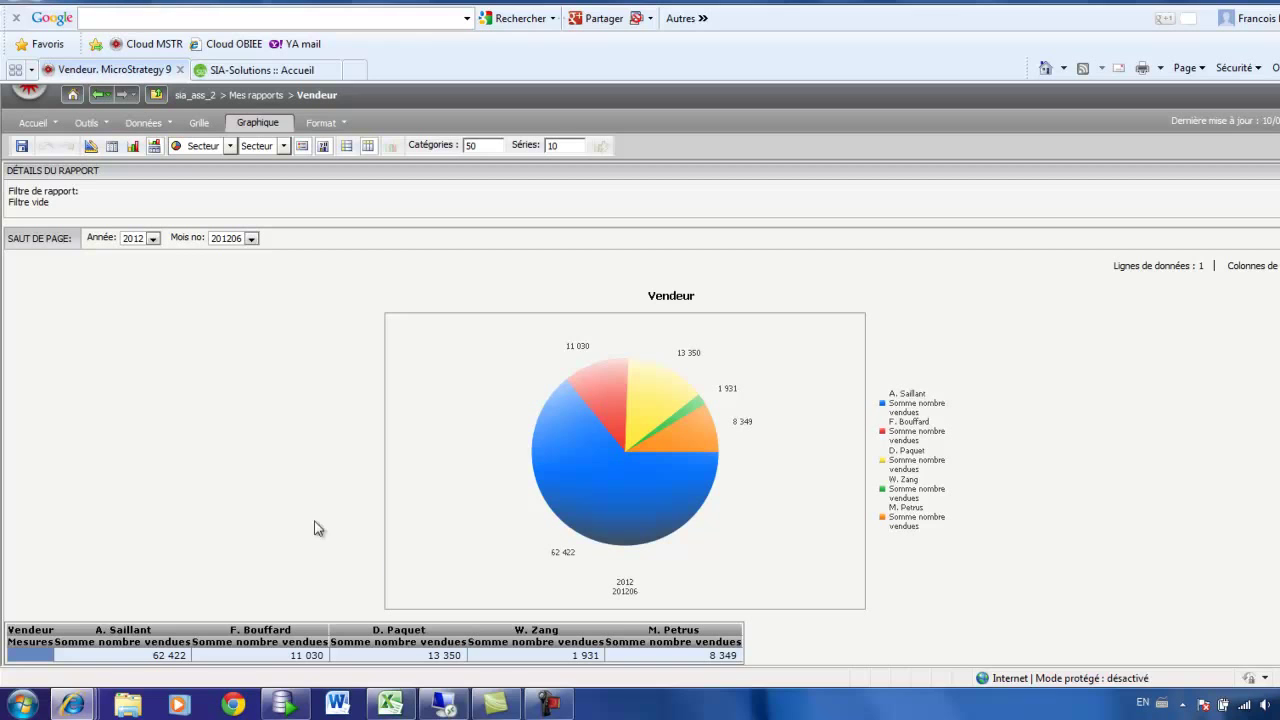
- Open the report in design mode, add the Profit de la vente measure beside Somme nombre vendues, and run the report
{"action": "mouse_move", "coordinate": [688, 480]}
{"action": "left_click", "coordinate": [90, 146]}
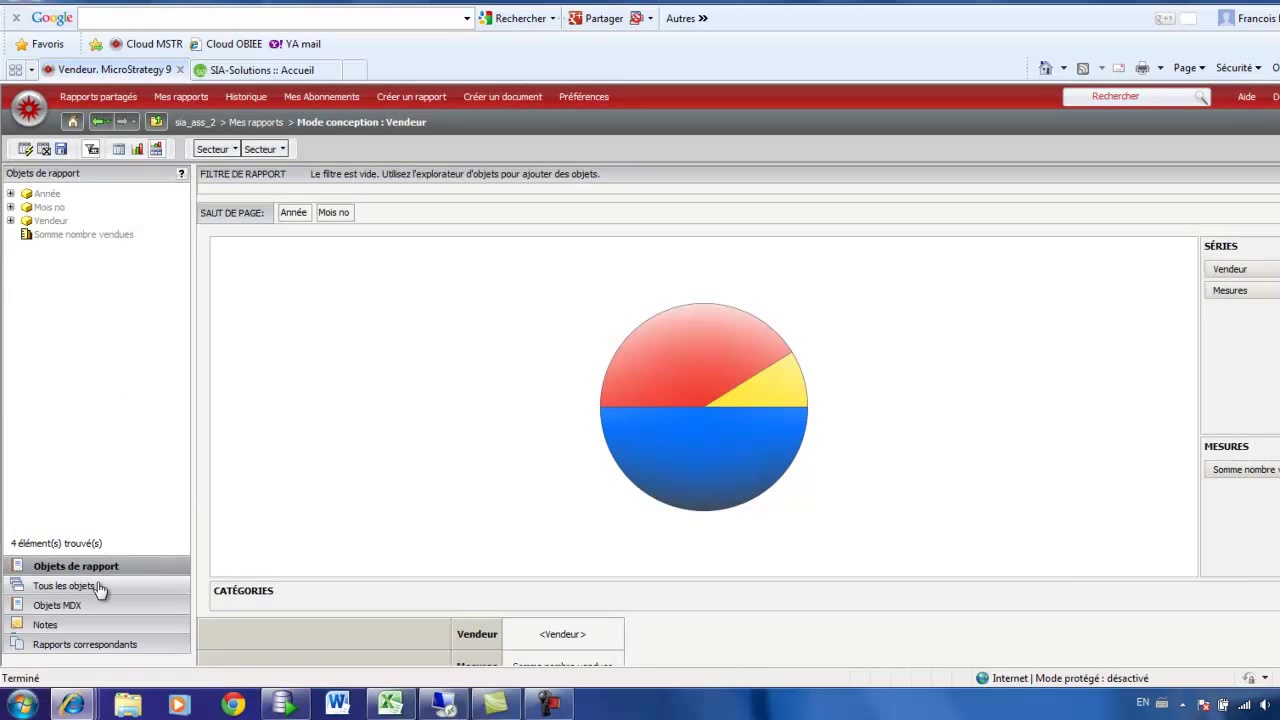
{"action": "left_click", "coordinate": [76, 590]}
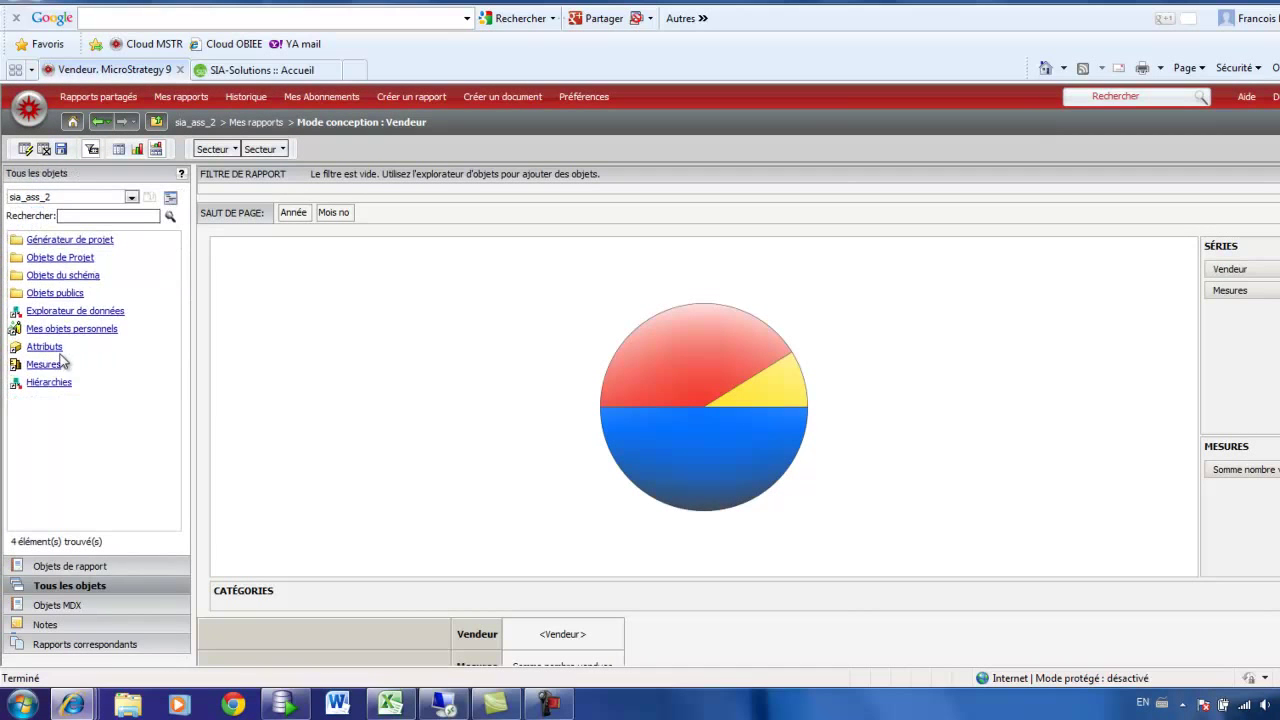
{"action": "left_click", "coordinate": [43, 366]}
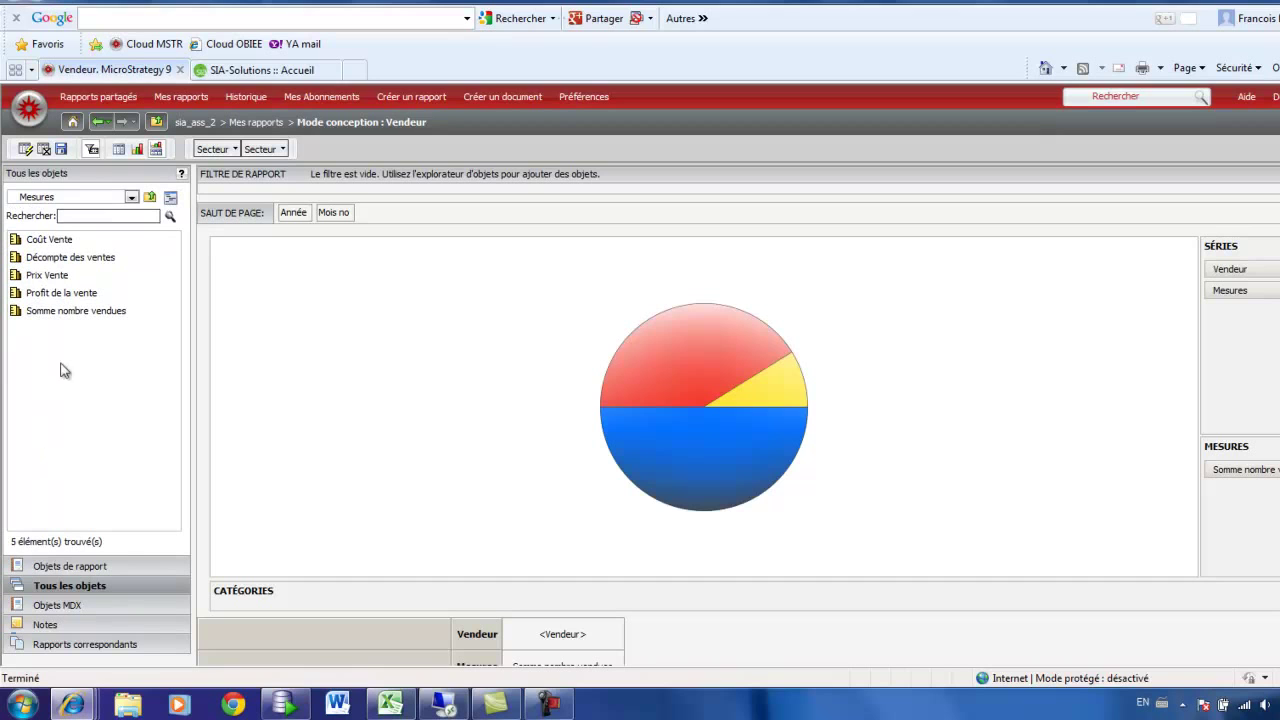
{"action": "left_click", "coordinate": [50, 294]}
{"action": "left_click_drag", "start_coordinate": [50, 296], "coordinate": [1270, 450]}
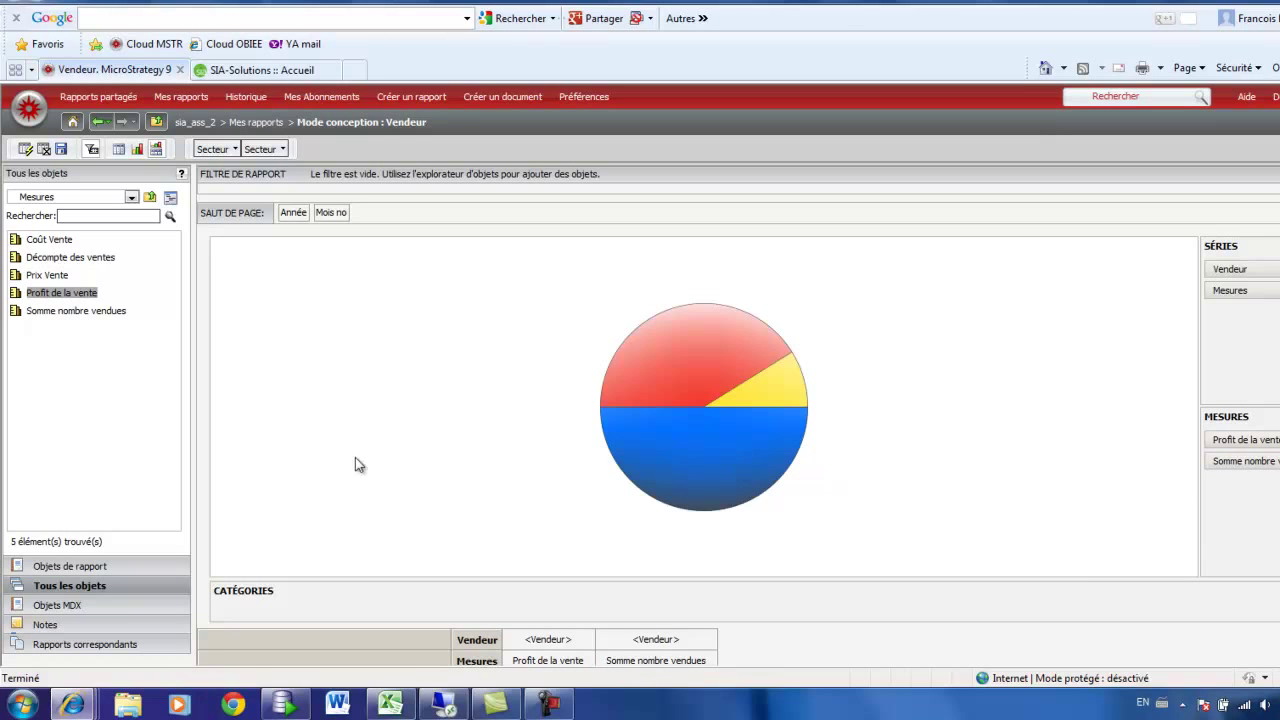
{"action": "left_click", "coordinate": [26, 149]}
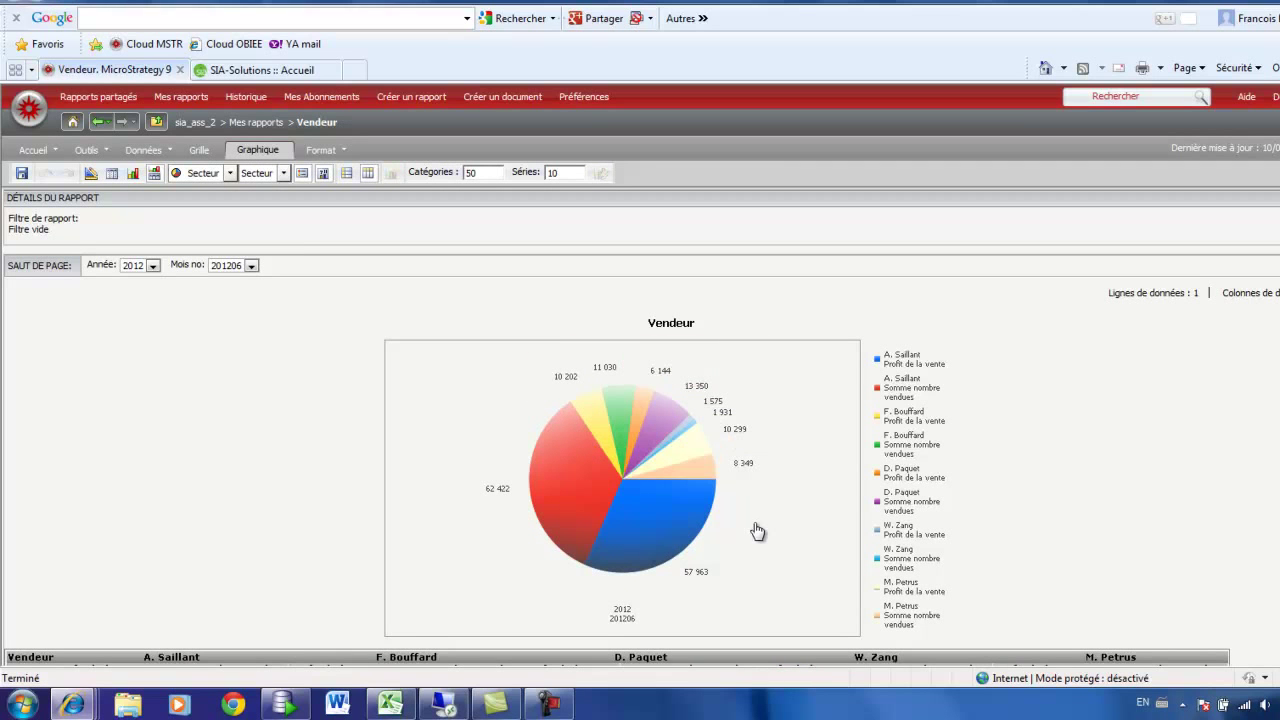
- Pivot Mesures from the grid's columns into its rows and compare the largest slices of the profit and units-sold pies
{"action": "scroll", "coordinate": [757, 539], "scroll_direction": "down", "scroll_amount": 1}
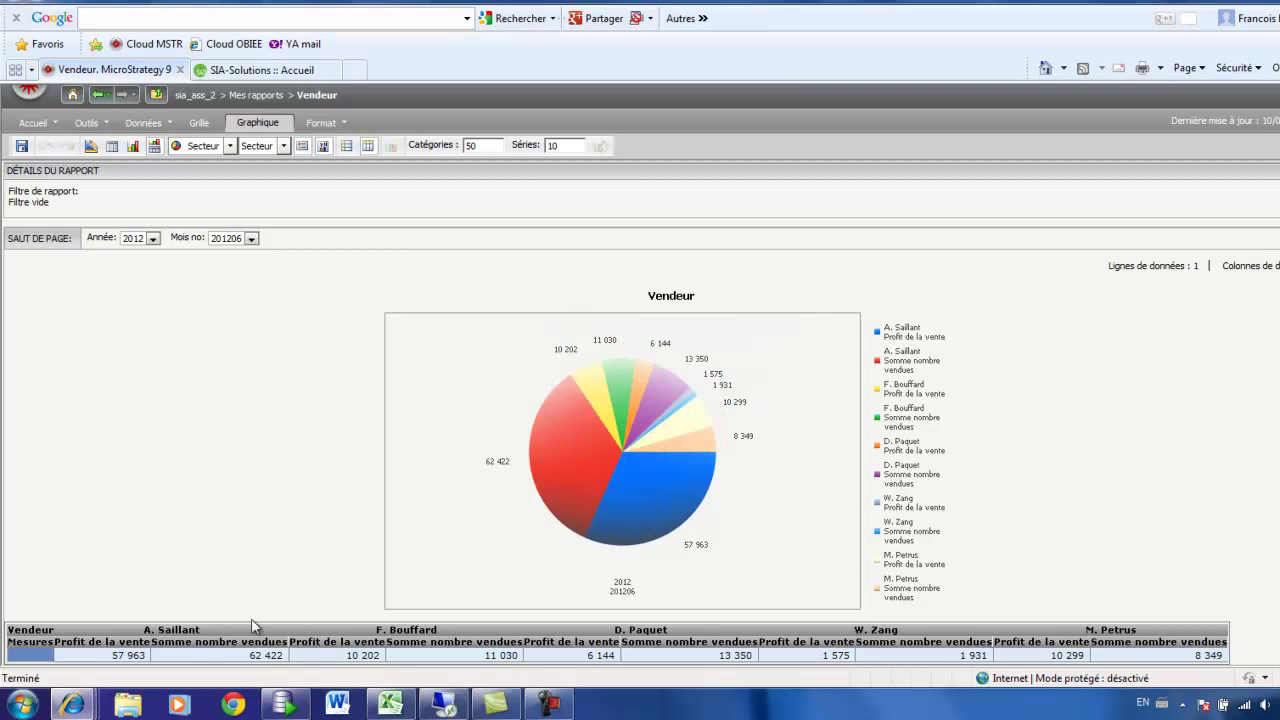
{"action": "left_click_drag", "start_coordinate": [208, 651], "coordinate": [18, 660]}
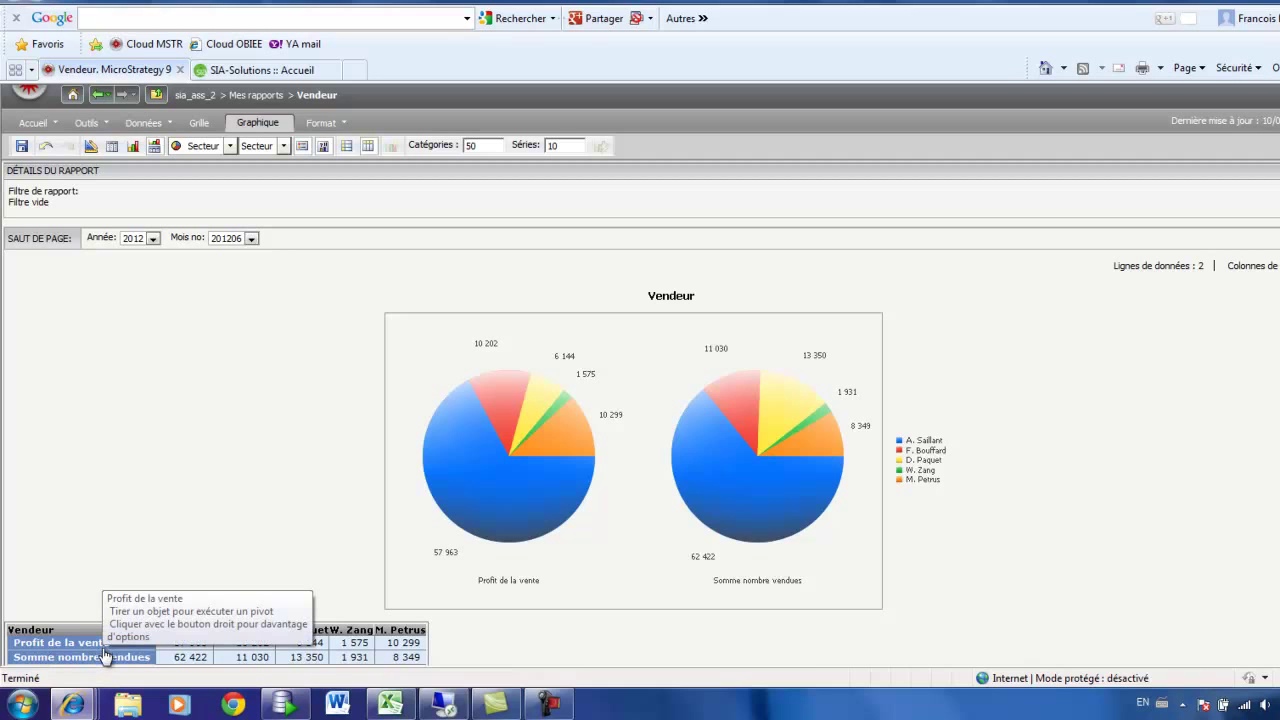
{"action": "mouse_move", "coordinate": [763, 484]}
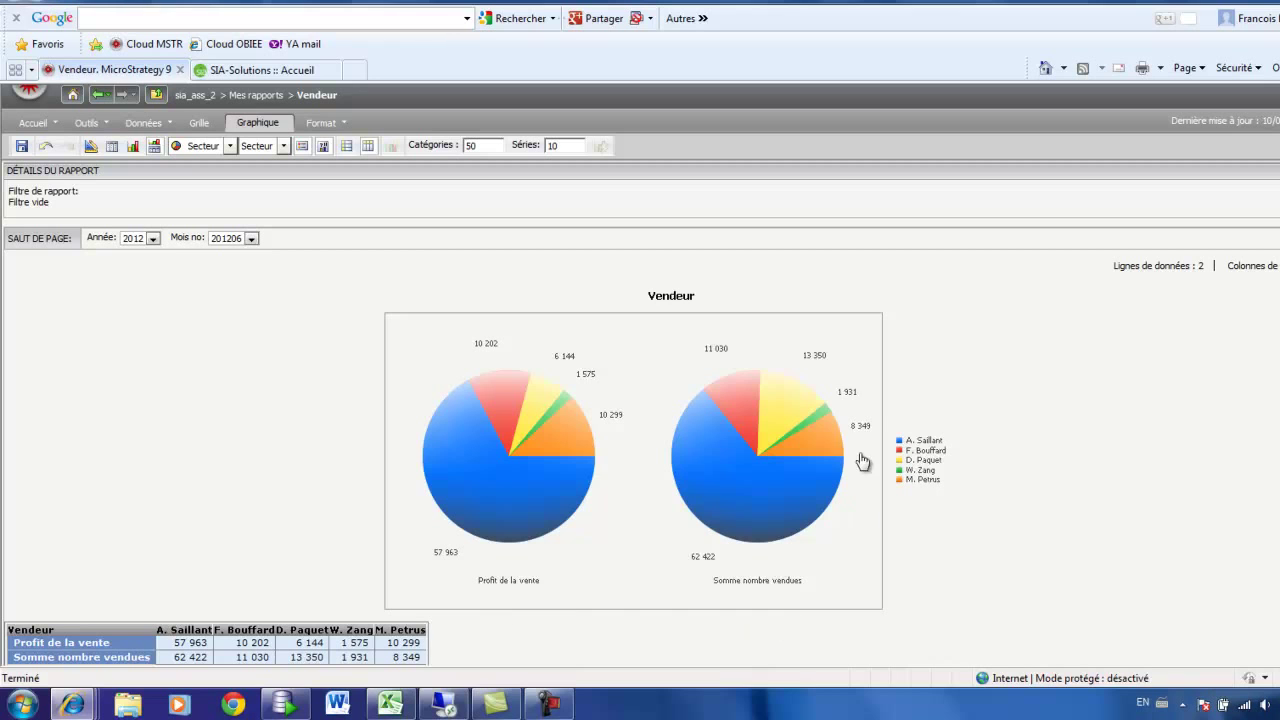
{"action": "mouse_move", "coordinate": [511, 476]}
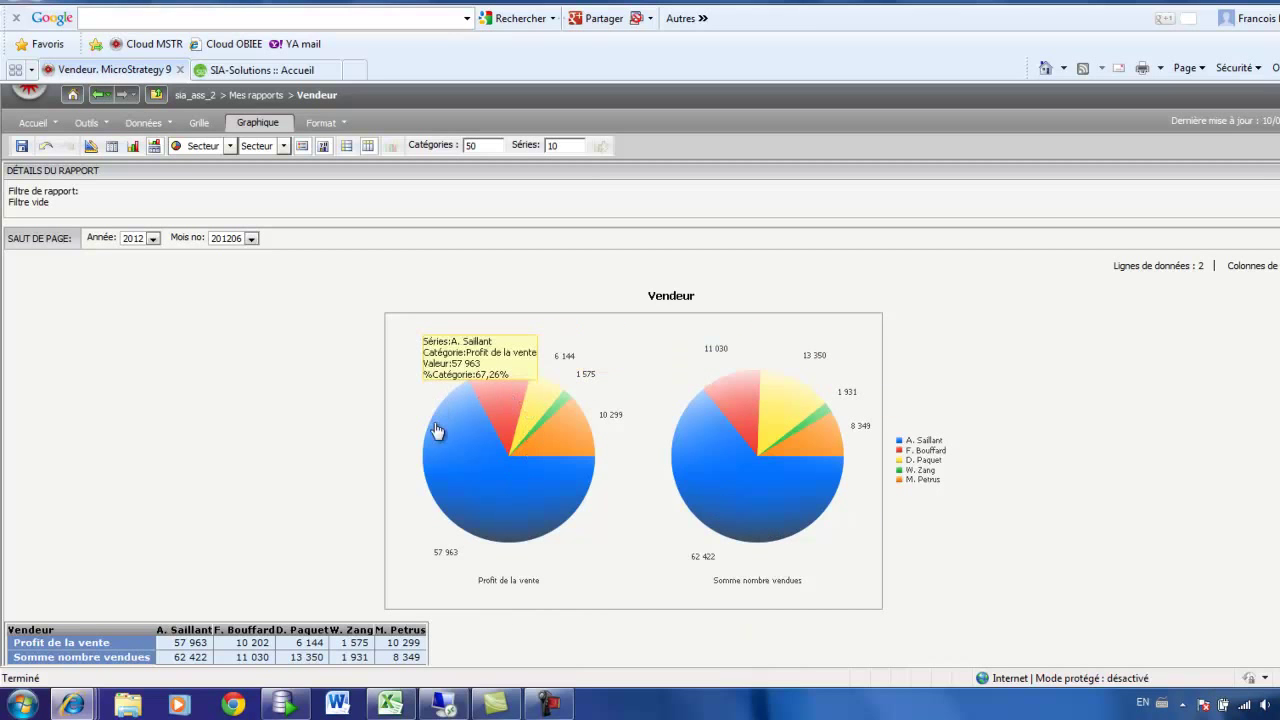
- Page the report to Année 2010 and Mois no 201006 to view that month's pies
{"action": "left_click", "coordinate": [153, 238]}
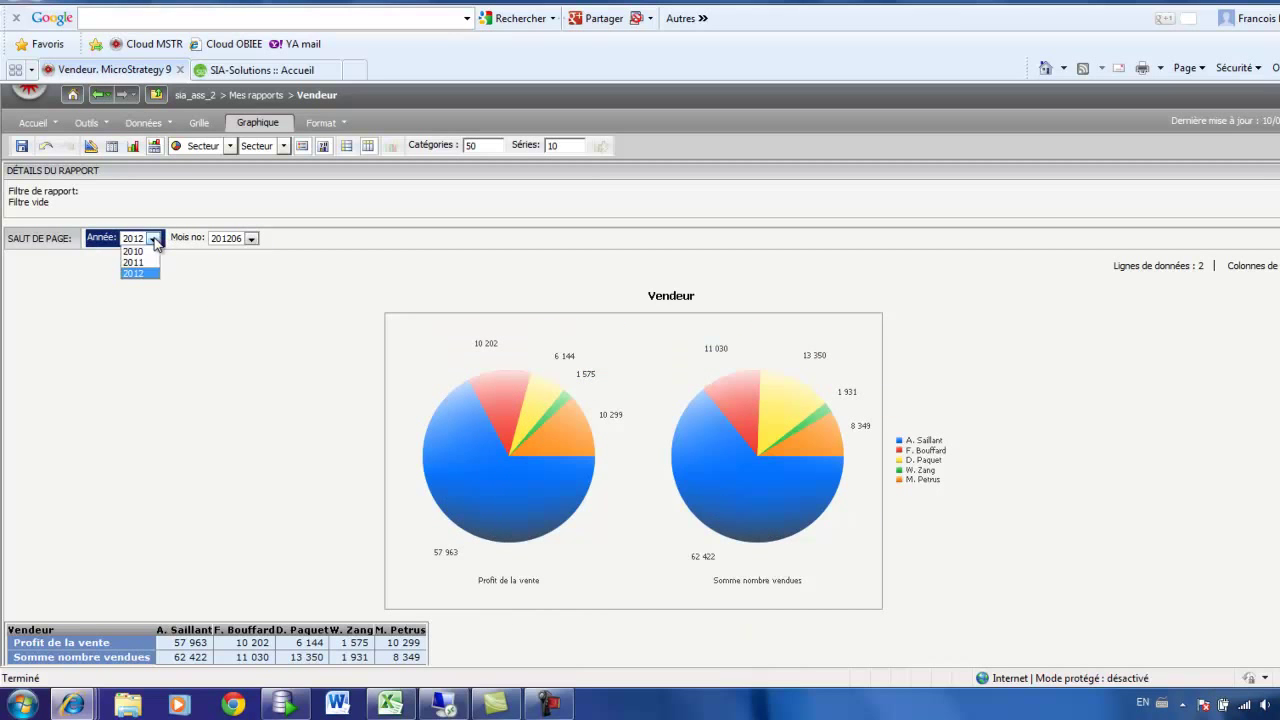
{"action": "left_click", "coordinate": [135, 272]}
{"action": "left_click", "coordinate": [251, 239]}
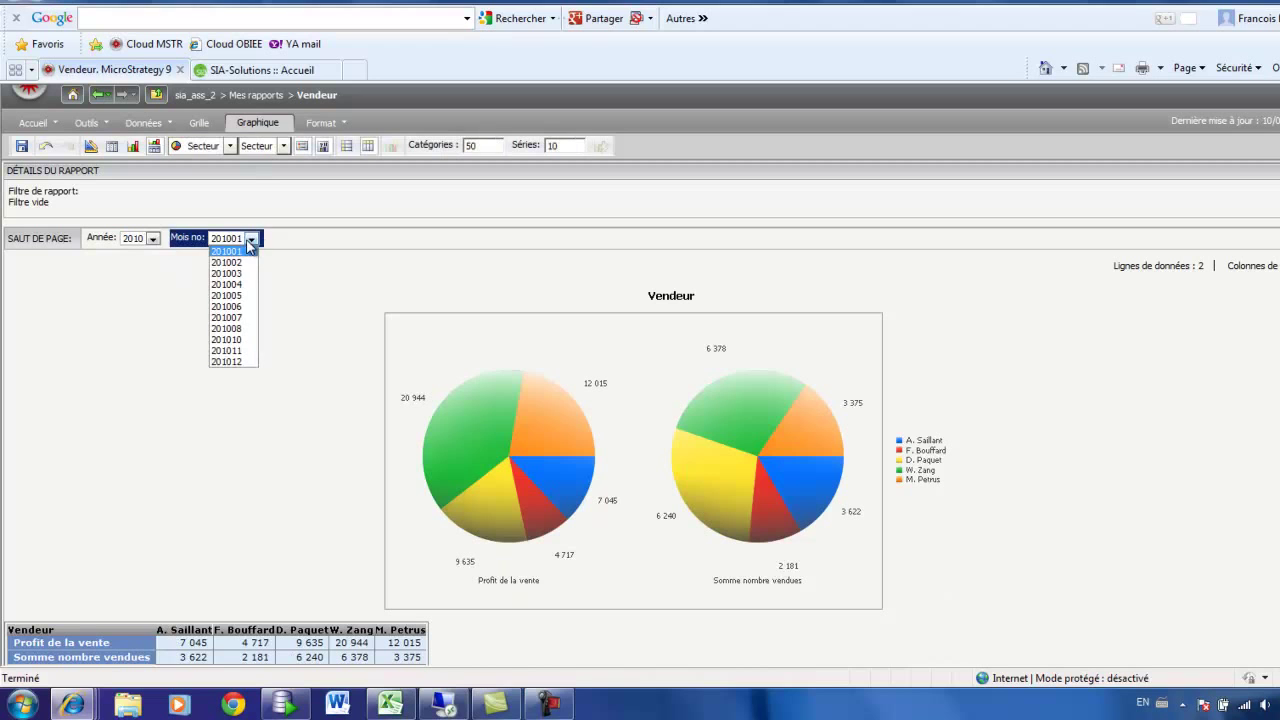
{"action": "left_click", "coordinate": [240, 306]}
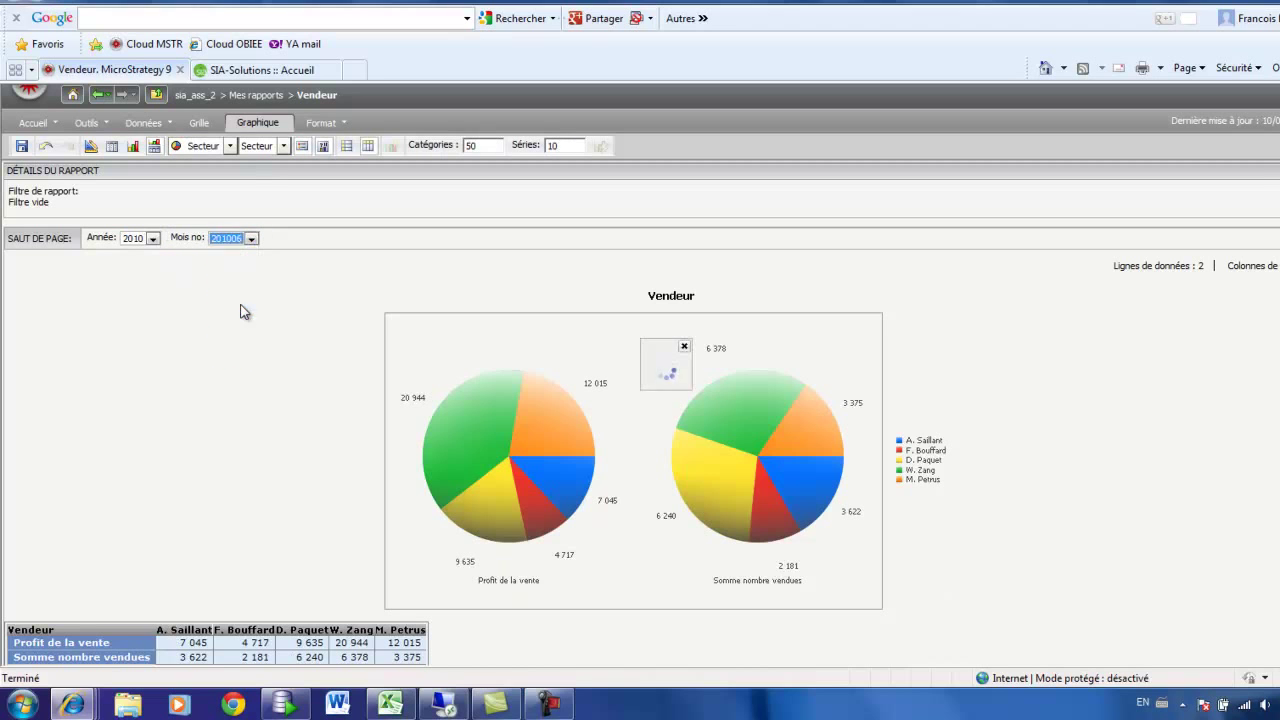
- Page the report to Année 2011 and Mois no 201106 to compare the same month a year on
{"action": "left_click", "coordinate": [152, 239]}
{"action": "left_click", "coordinate": [140, 266]}
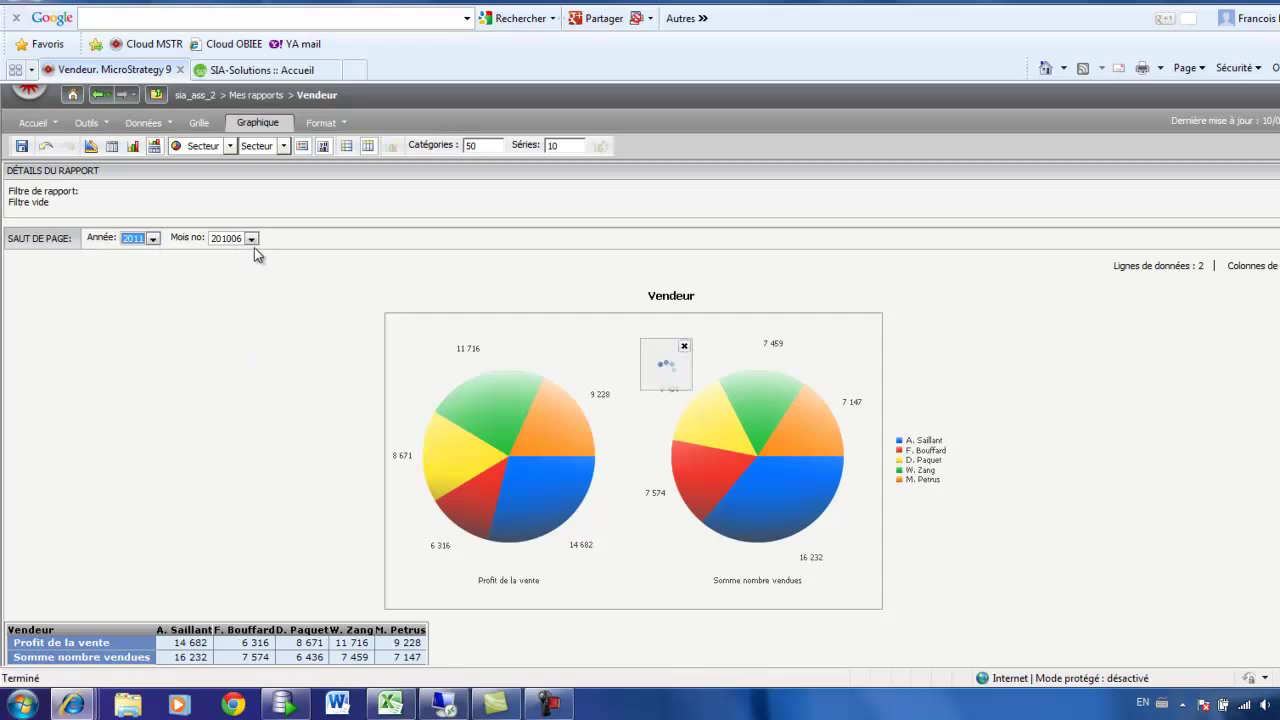
{"action": "left_click", "coordinate": [251, 238]}
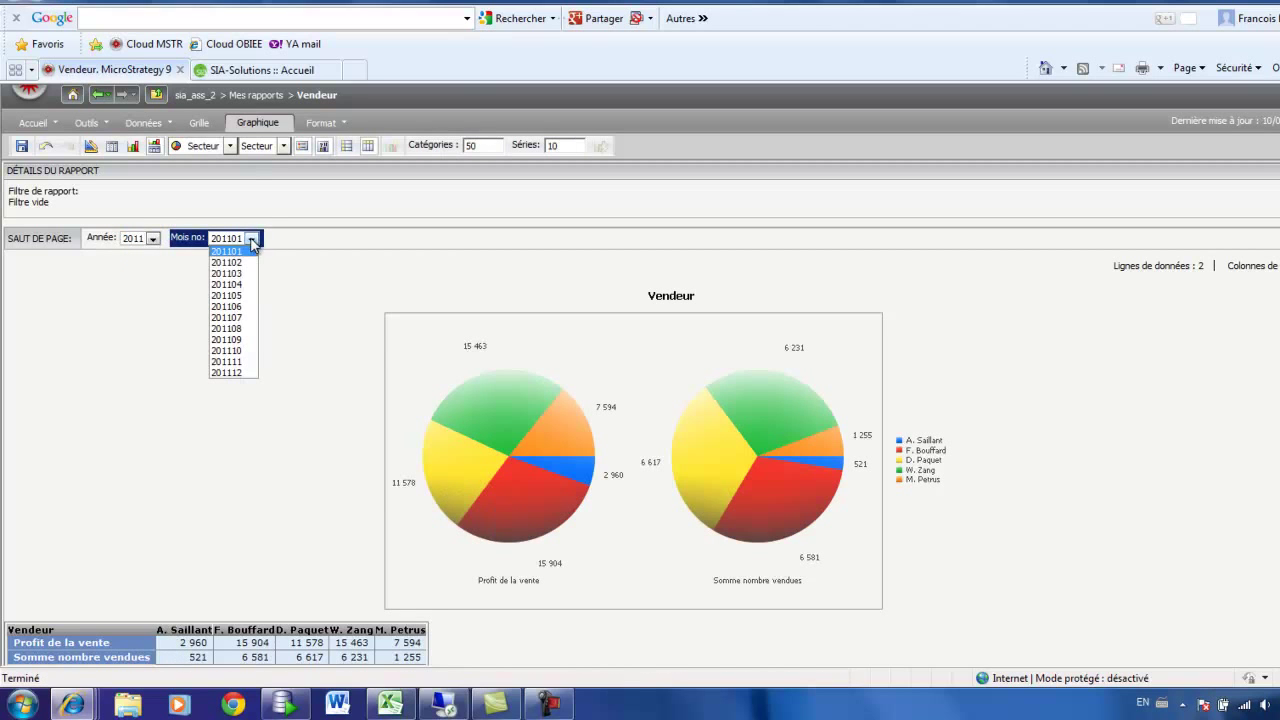
{"action": "left_click", "coordinate": [240, 307]}
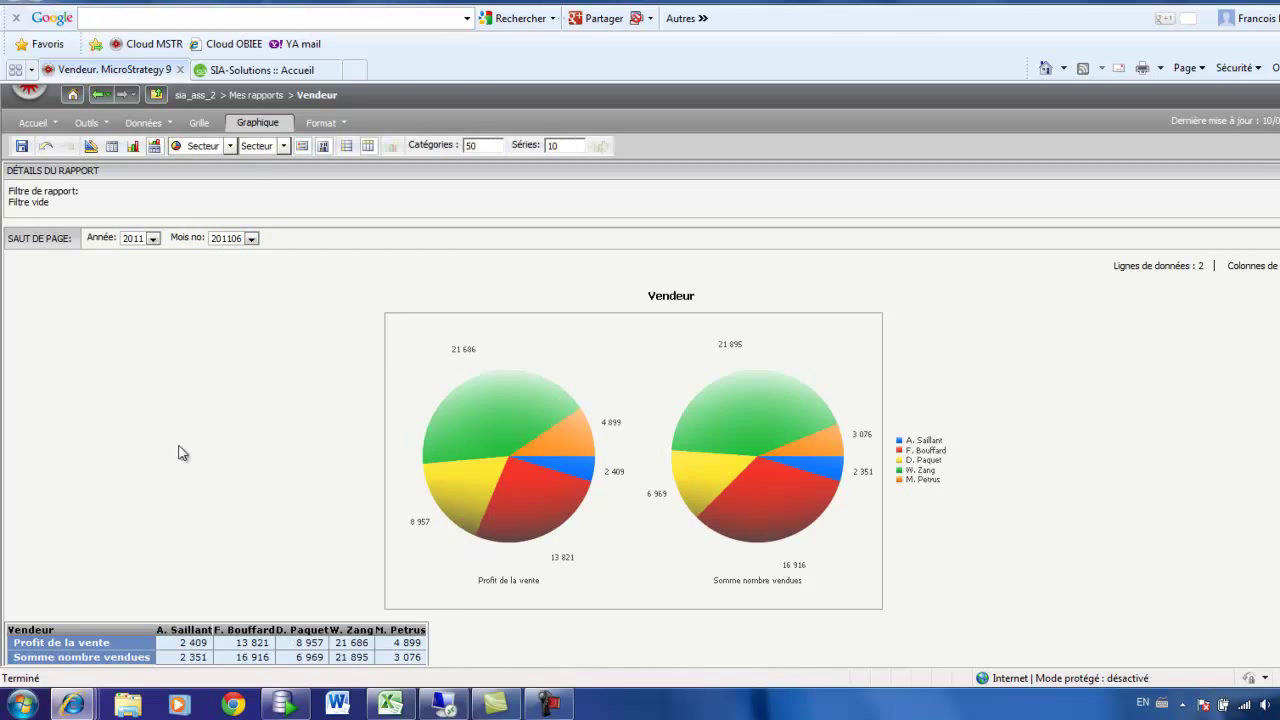
- Return the page-by selection to Année 2012 and Mois no 201206
{"action": "left_click", "coordinate": [152, 239]}
{"action": "left_click", "coordinate": [140, 278]}
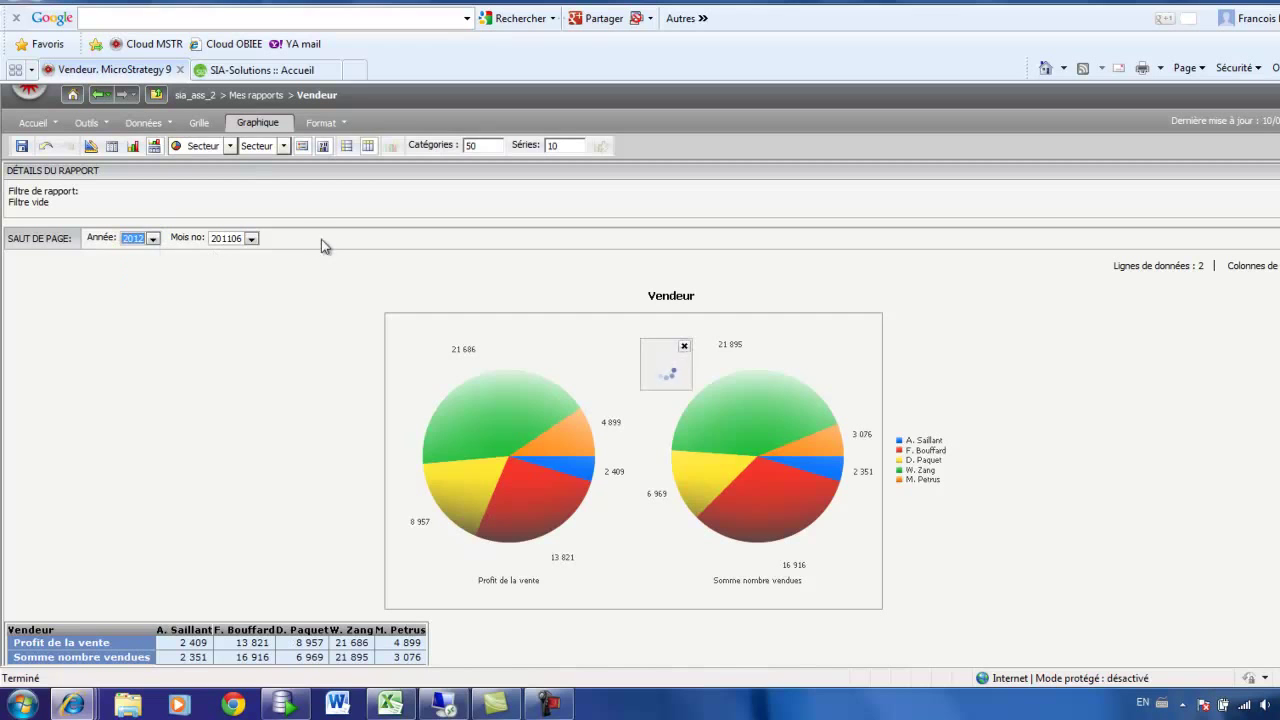
{"action": "left_click", "coordinate": [251, 238]}
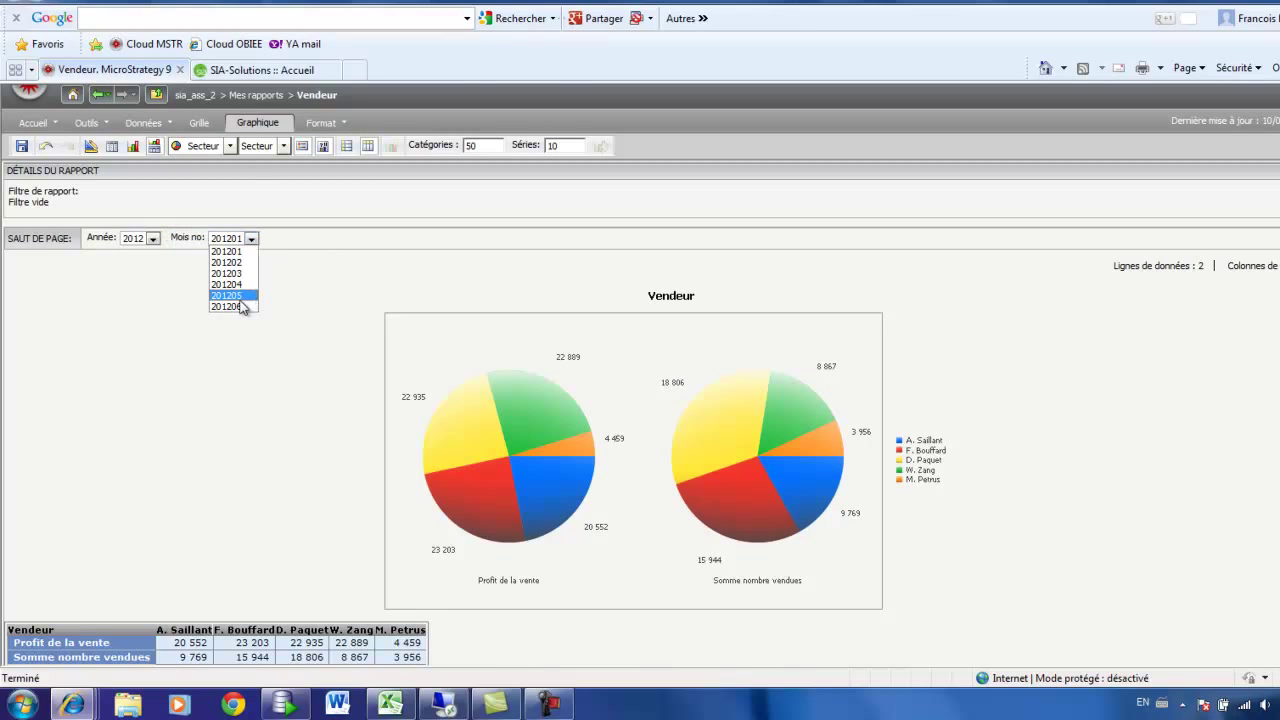
{"action": "left_click", "coordinate": [241, 306]}
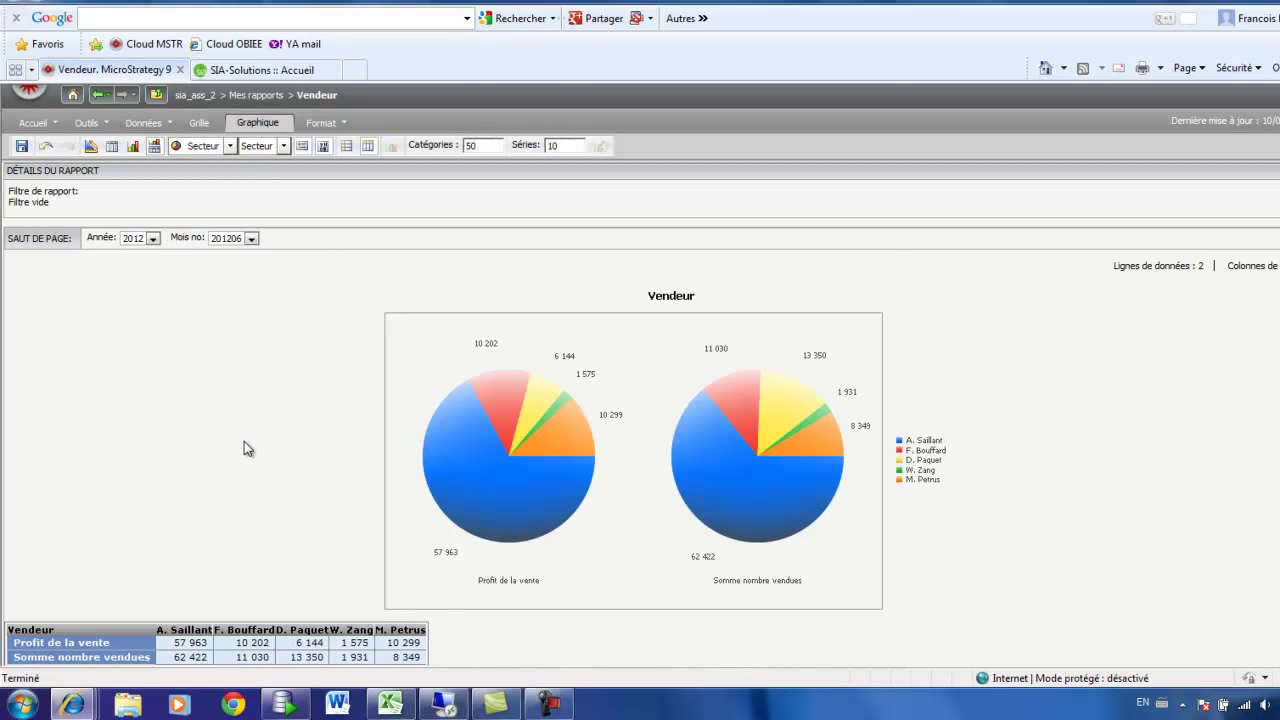
- Save the two-measure report over the existing Vendeur report in Mes rapports, run the saved version, and review its pies and grid
{"action": "left_click", "coordinate": [21, 146]}
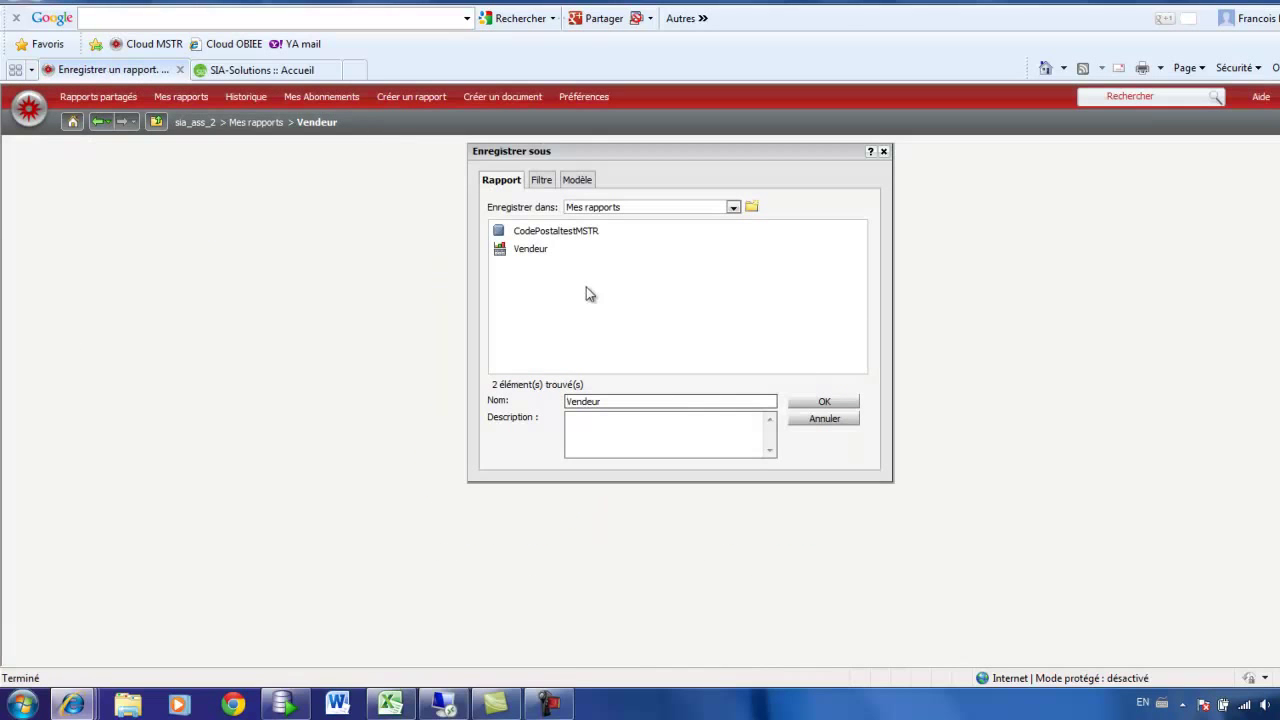
{"action": "left_click", "coordinate": [522, 249]}
{"action": "left_click", "coordinate": [826, 404]}
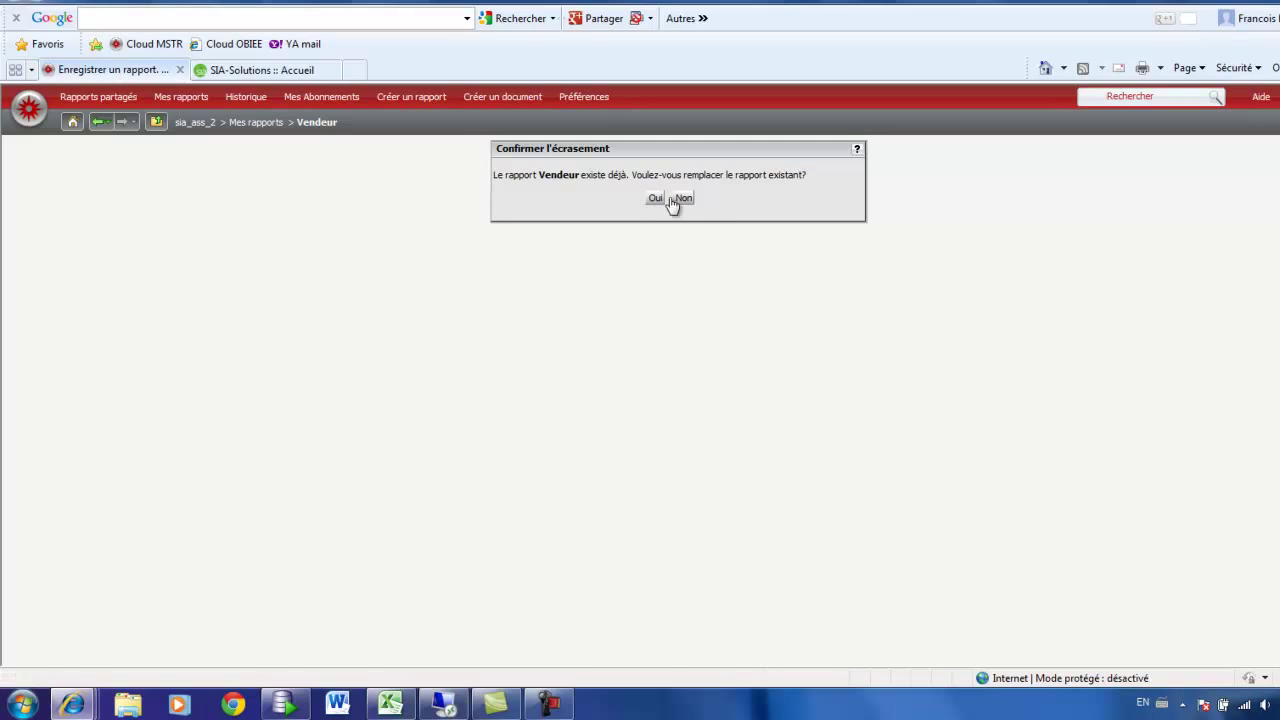
{"action": "left_click", "coordinate": [655, 199]}
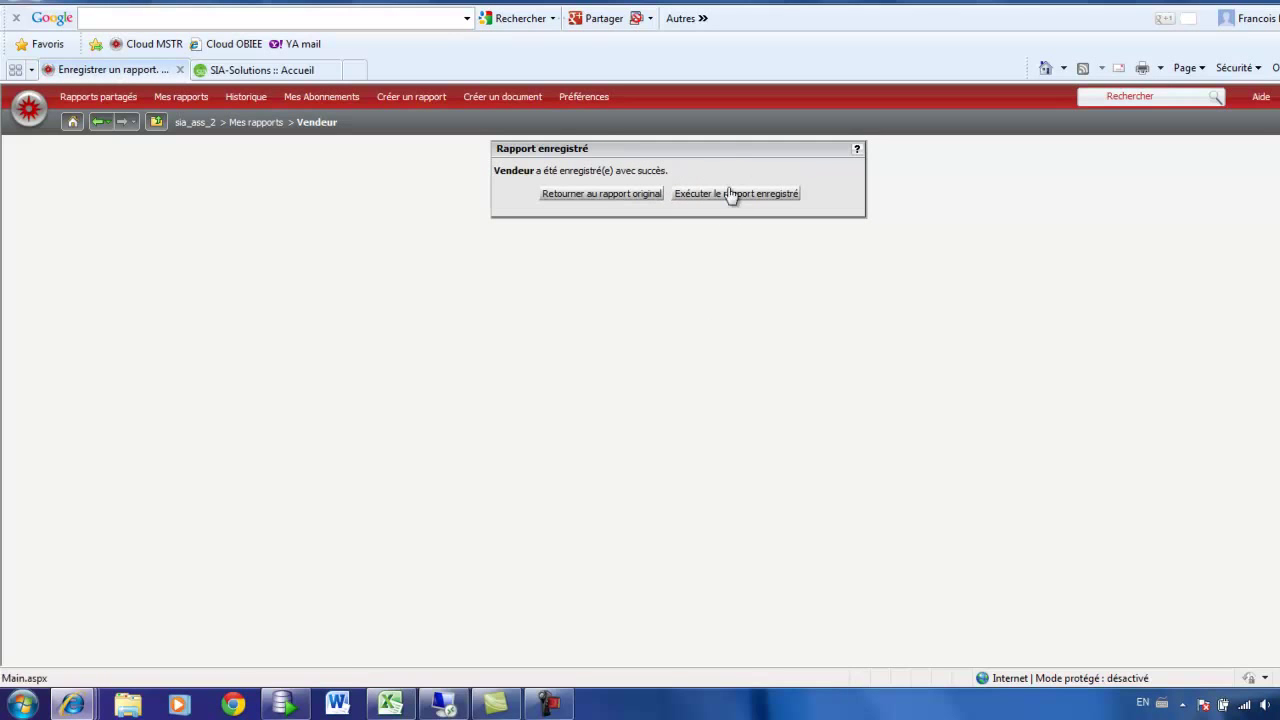
{"action": "left_click", "coordinate": [737, 194]}
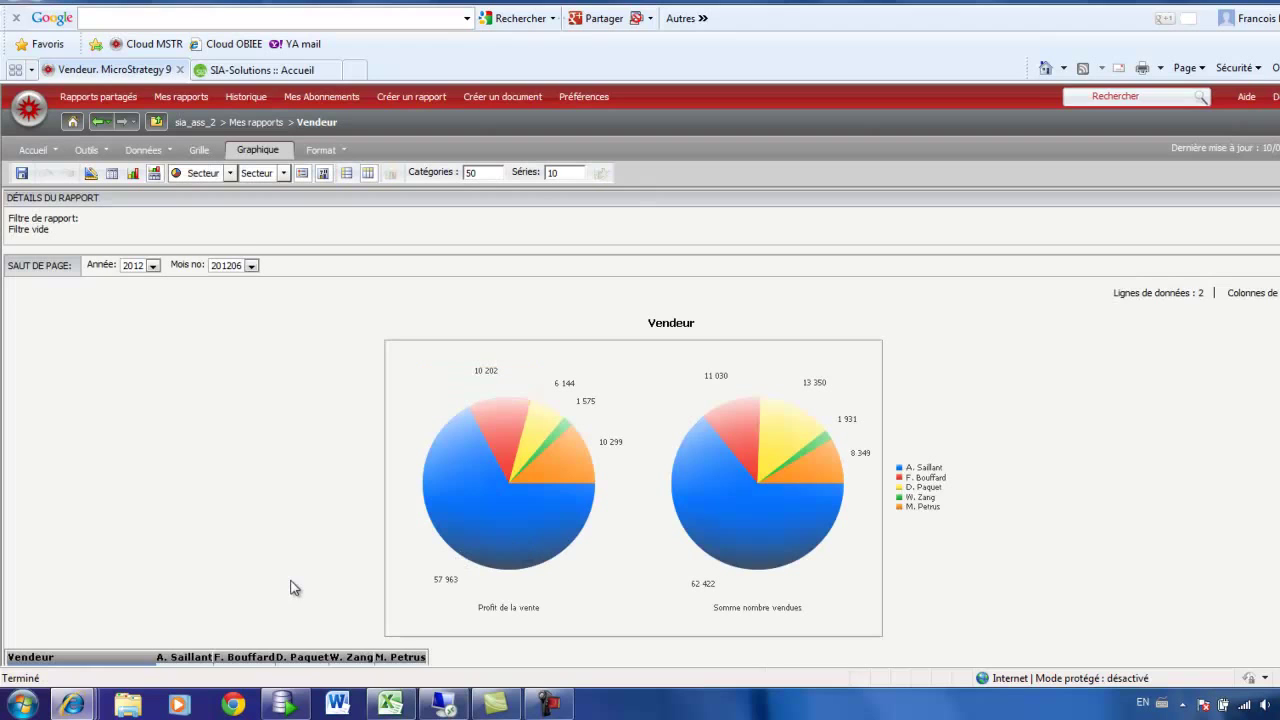
{"action": "scroll", "coordinate": [296, 573], "scroll_direction": "down", "scroll_amount": 1}
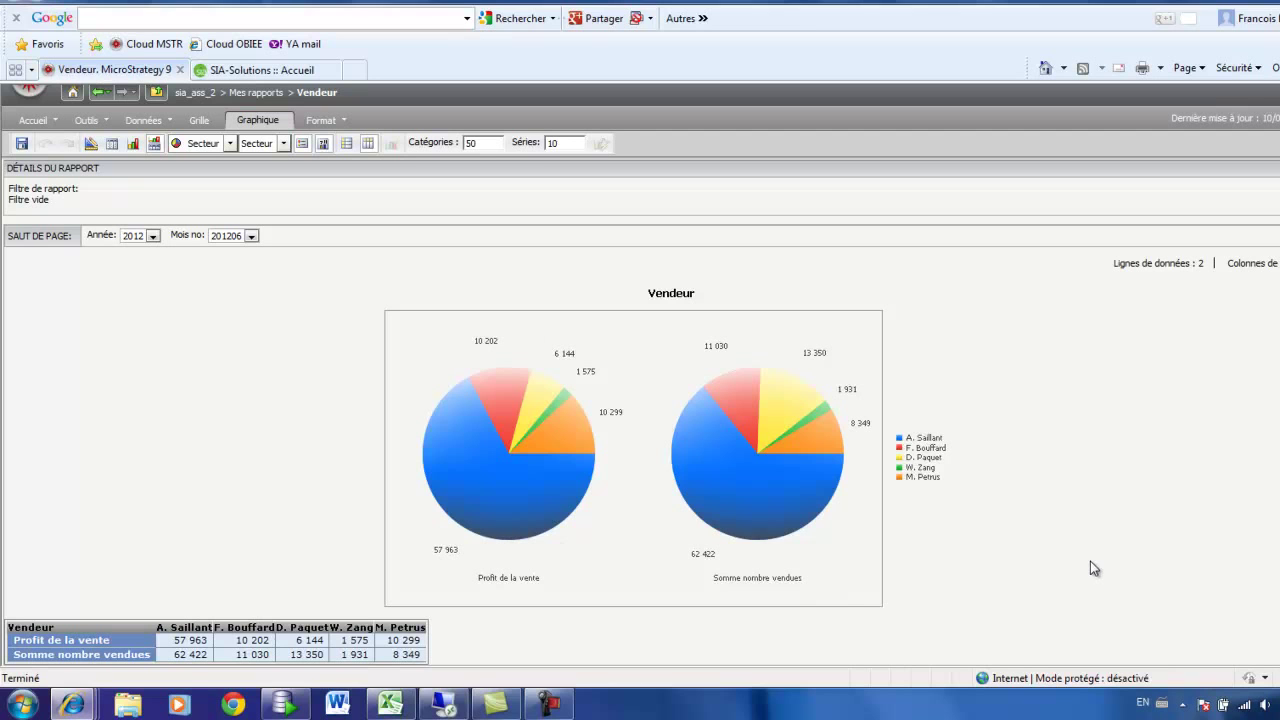
- In design mode, remove Profit de la vente and add the Type Modèle attribute to the categories after Mesures, then run the report
{"action": "left_click", "coordinate": [90, 143]}
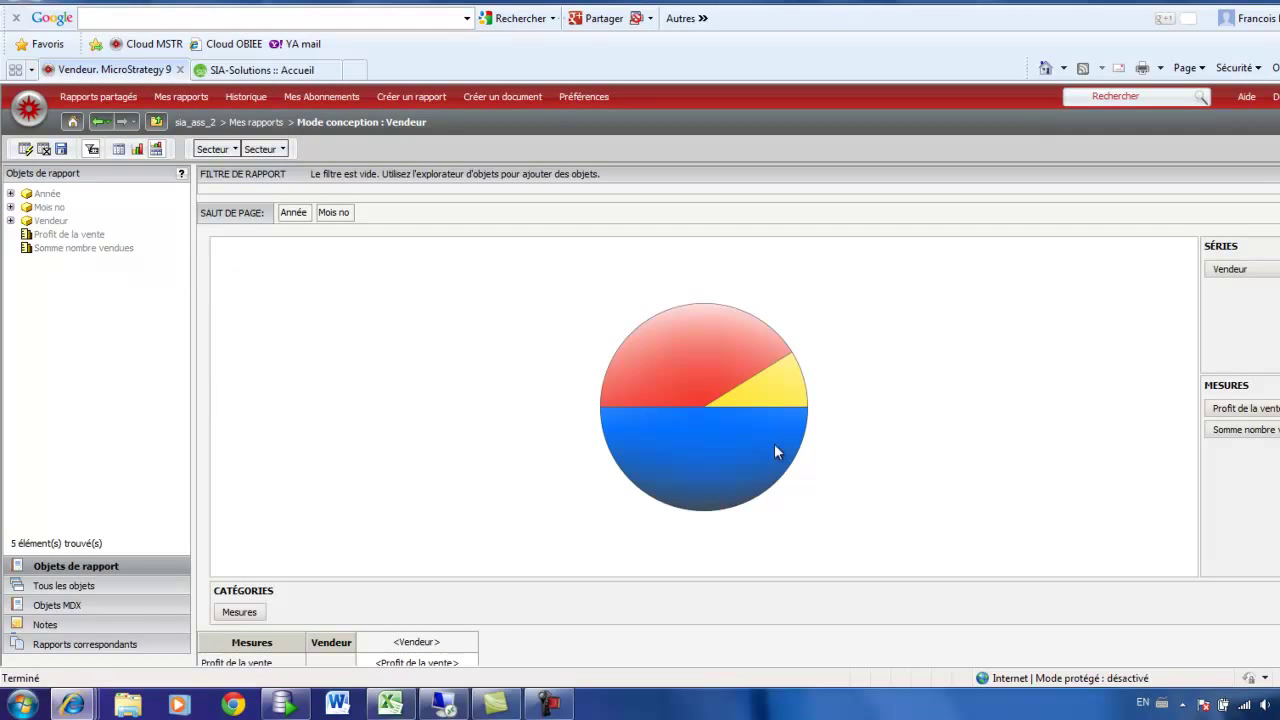
{"action": "left_click_drag", "start_coordinate": [1238, 408], "coordinate": [75, 392]}
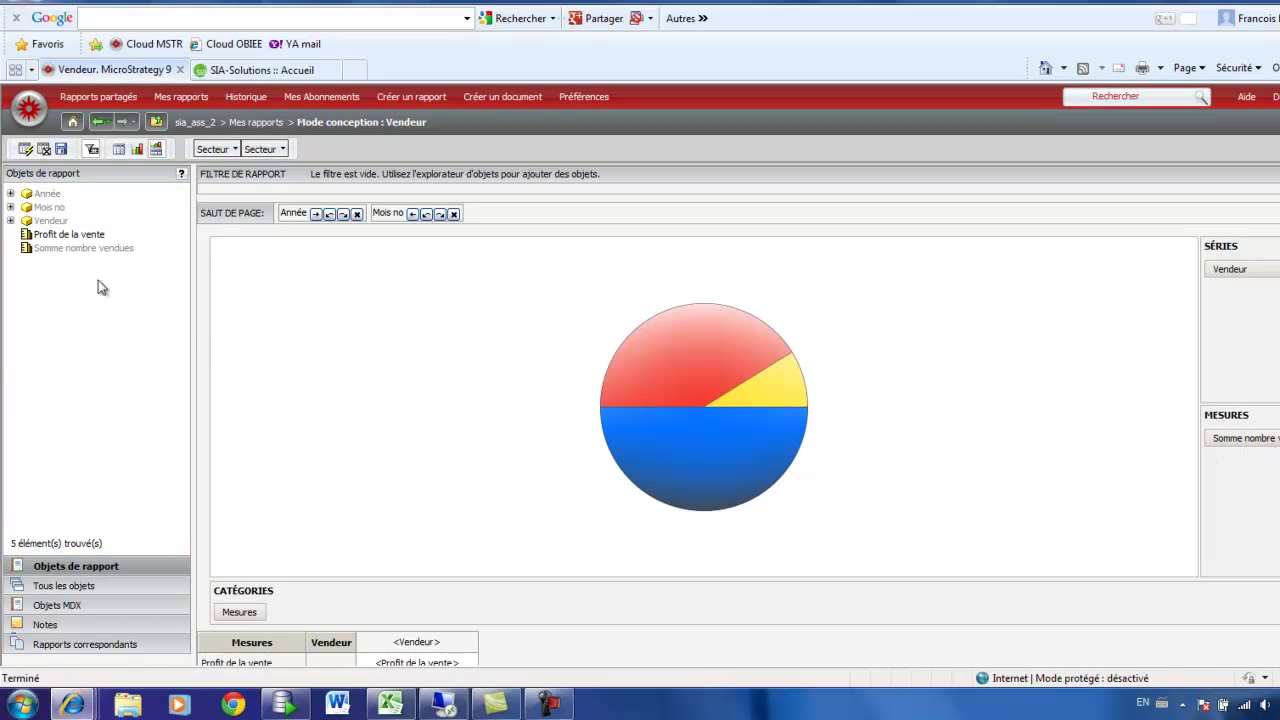
{"action": "left_click", "coordinate": [68, 587]}
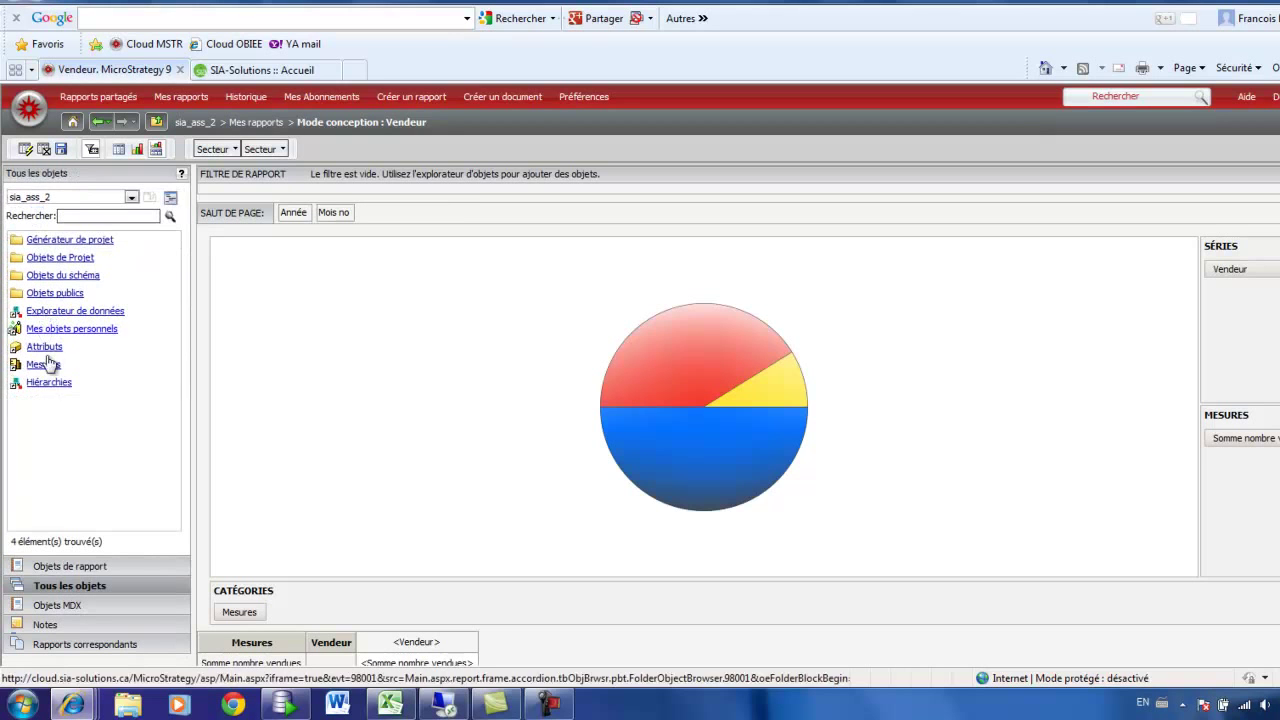
{"action": "left_click", "coordinate": [45, 346]}
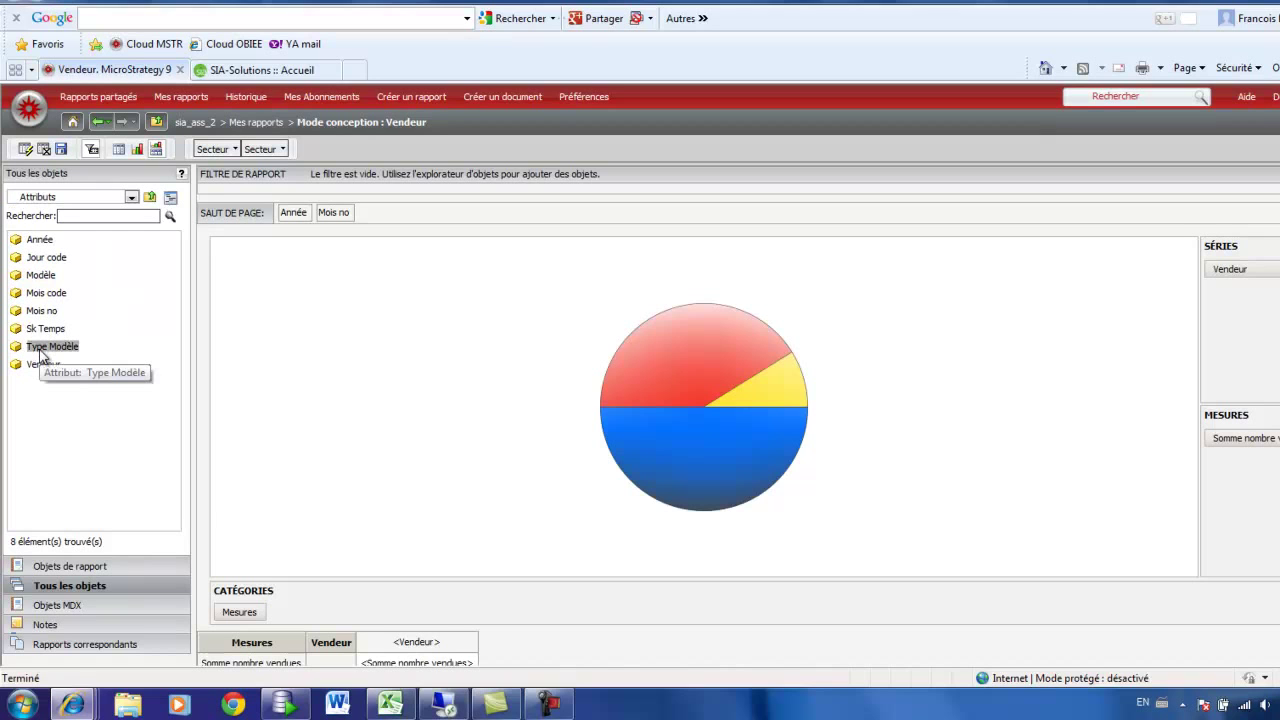
{"action": "mouse_move", "coordinate": [40, 352]}
{"action": "left_mouse_down"}
{"action": "mouse_move", "coordinate": [314, 655]}
{"action": "mouse_move", "coordinate": [356, 660]}
{"action": "mouse_move", "coordinate": [308, 650]}
{"action": "left_mouse_up"}
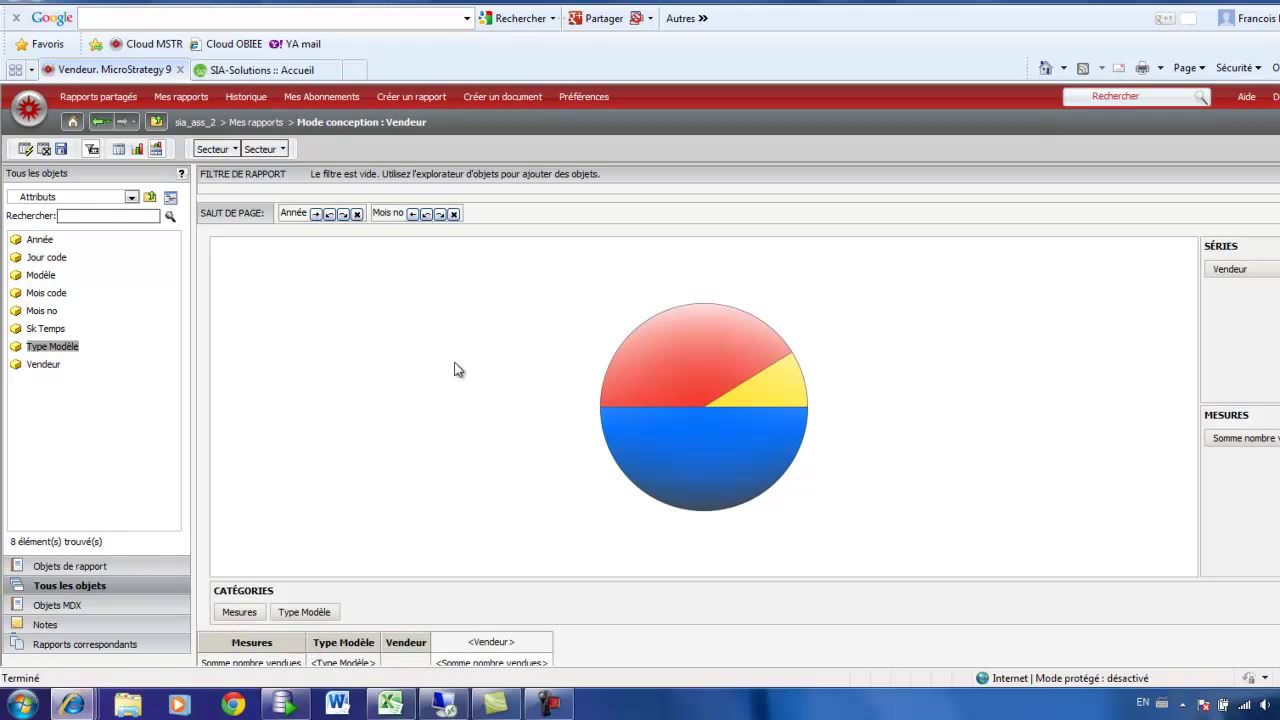
{"action": "left_click", "coordinate": [24, 150]}
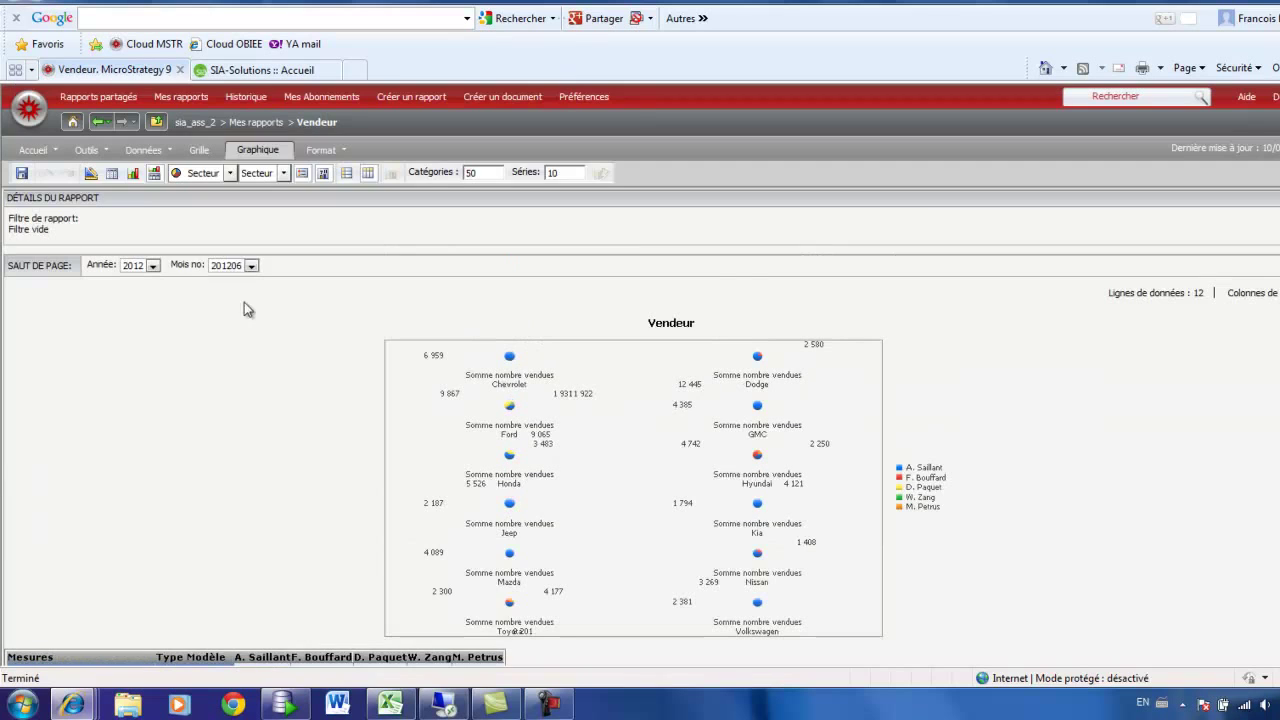
- View the Type Modèle breakdown as a grid only, then as grid and graph together, and examine the figures per make
{"action": "left_click", "coordinate": [112, 173]}
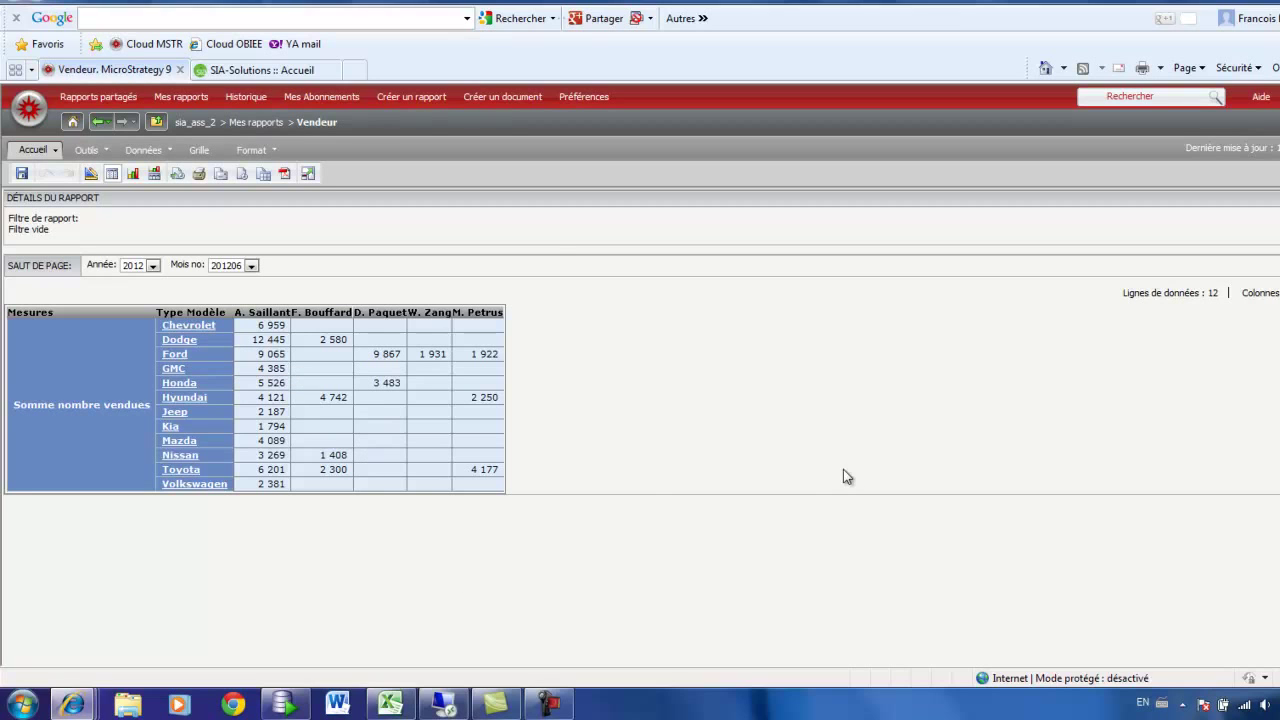
{"action": "left_click", "coordinate": [154, 174]}
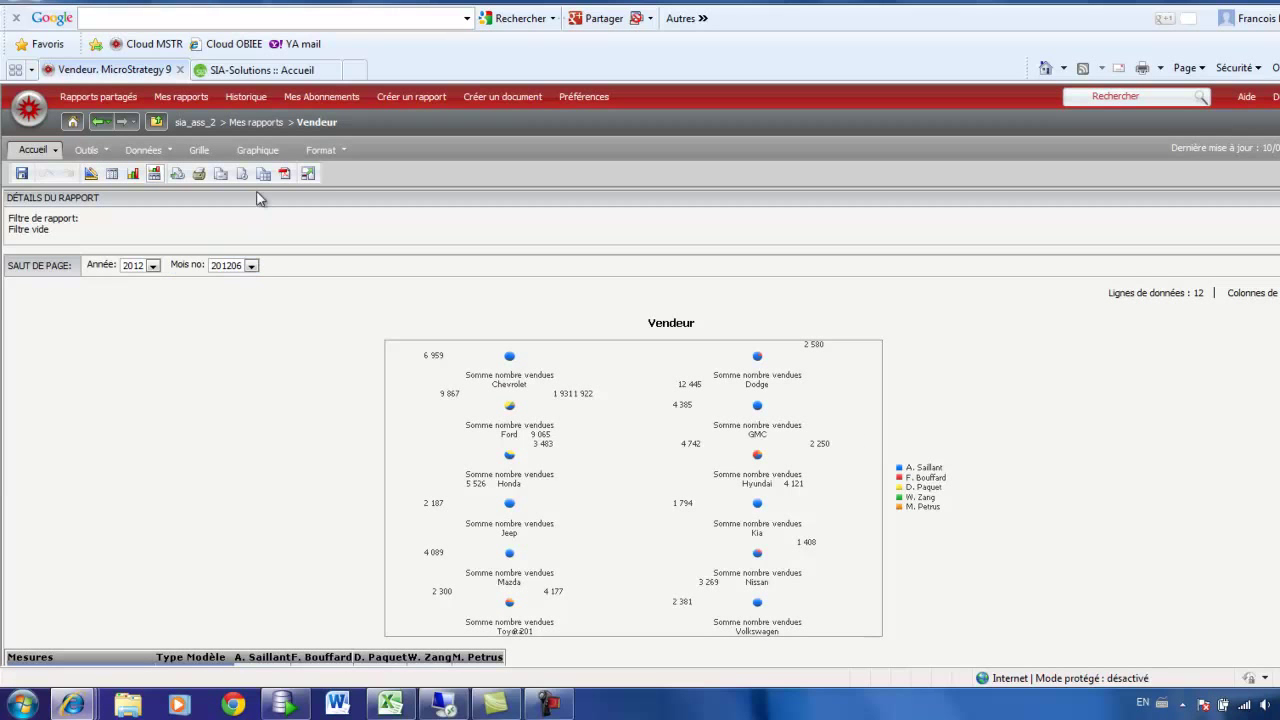
{"action": "scroll", "coordinate": [253, 476], "scroll_direction": "down", "scroll_amount": 3}
{"action": "scroll", "coordinate": [253, 478], "scroll_direction": "up", "scroll_amount": 3}
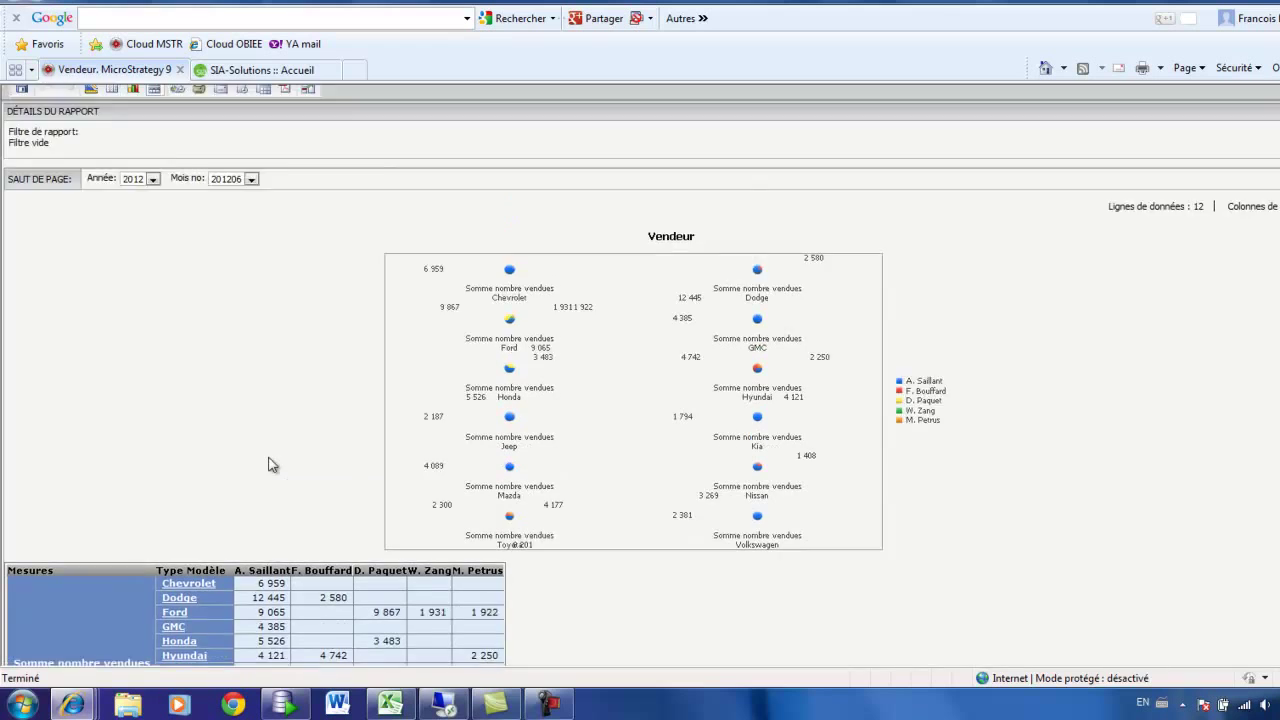
{"action": "scroll", "coordinate": [283, 552], "scroll_direction": "down", "scroll_amount": 1}
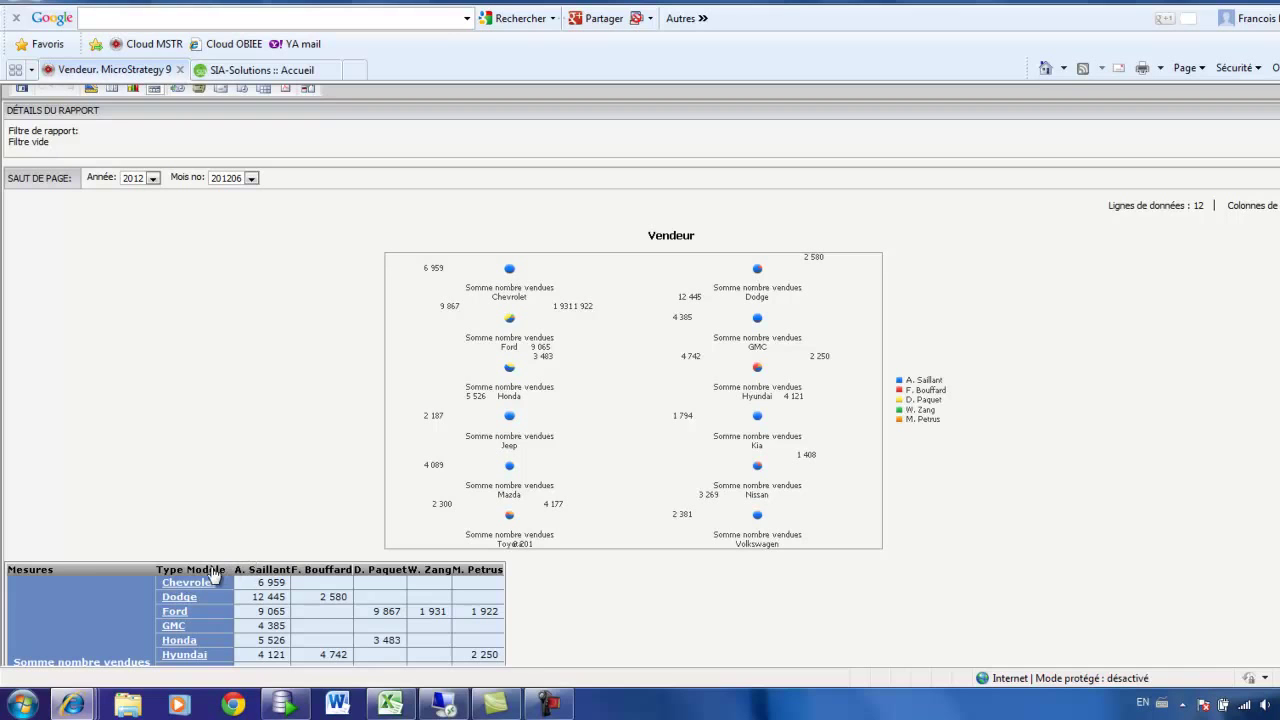
{"action": "scroll", "coordinate": [255, 575], "scroll_direction": "down", "scroll_amount": 1}
{"action": "left_click_drag", "start_coordinate": [272, 486], "coordinate": [270, 483]}
{"action": "scroll", "coordinate": [280, 470], "scroll_direction": "up", "scroll_amount": 2}
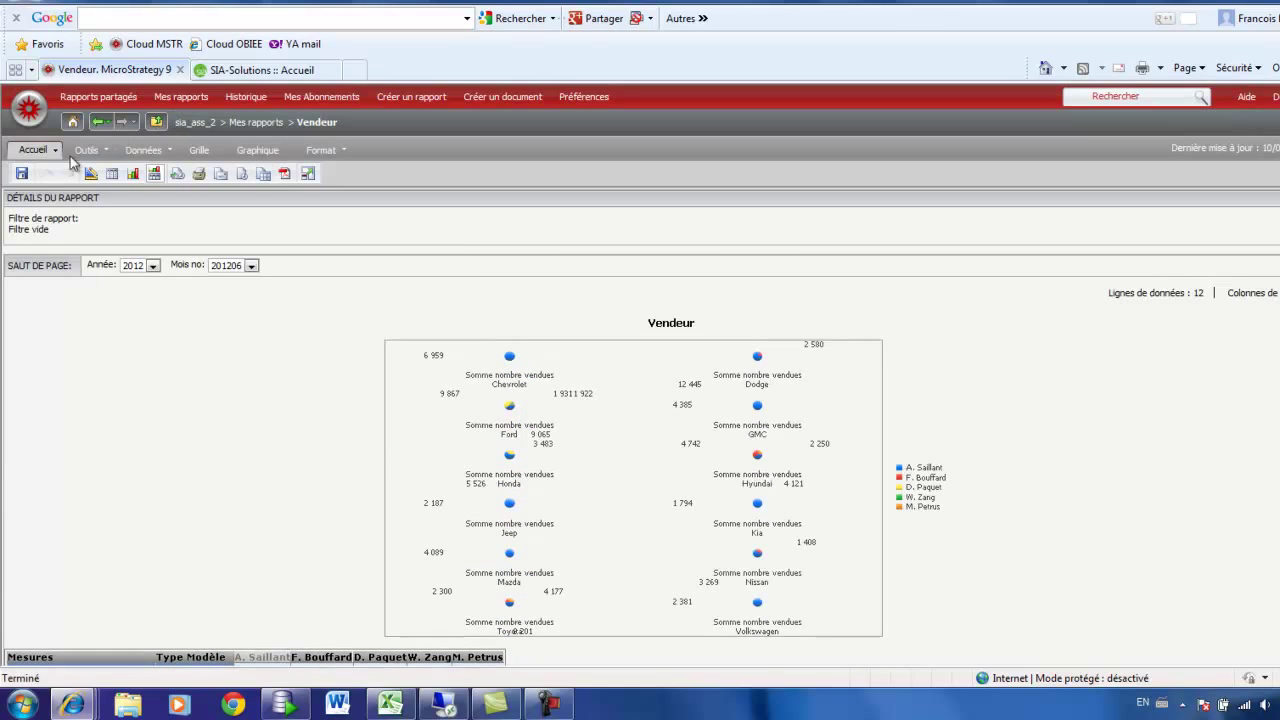
- In design mode, move the Vendeur attribute into the page-by area after Mois no, and run the report
{"action": "left_click", "coordinate": [90, 175]}
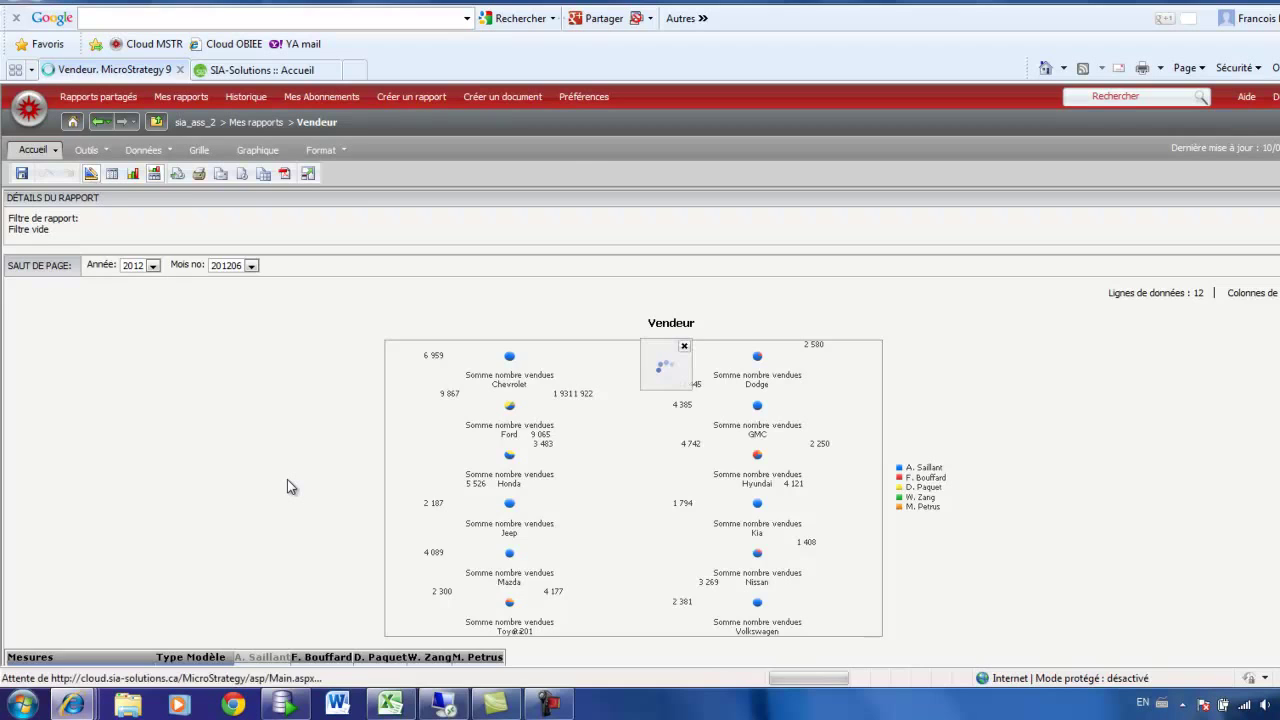
{"action": "mouse_move", "coordinate": [405, 648]}
{"action": "left_mouse_down"}
{"action": "mouse_move", "coordinate": [417, 454]}
{"action": "mouse_move", "coordinate": [406, 214]}
{"action": "left_mouse_up"}
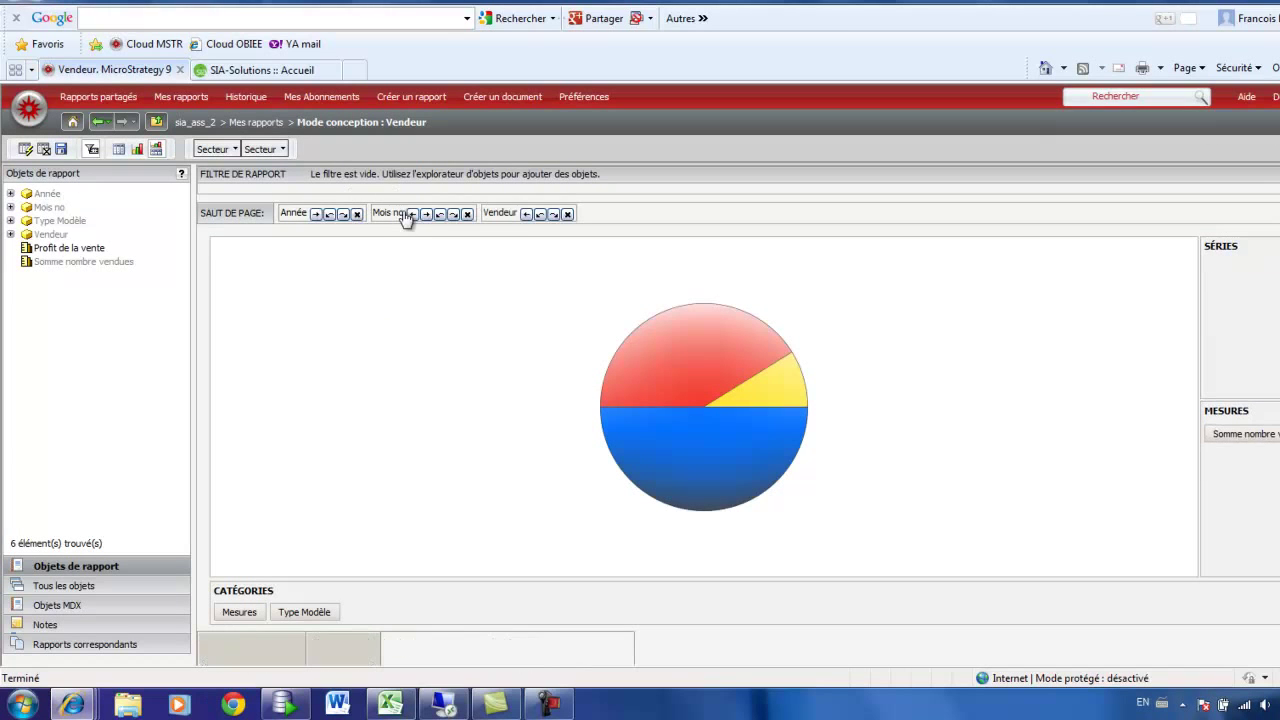
{"action": "left_click", "coordinate": [22, 148]}
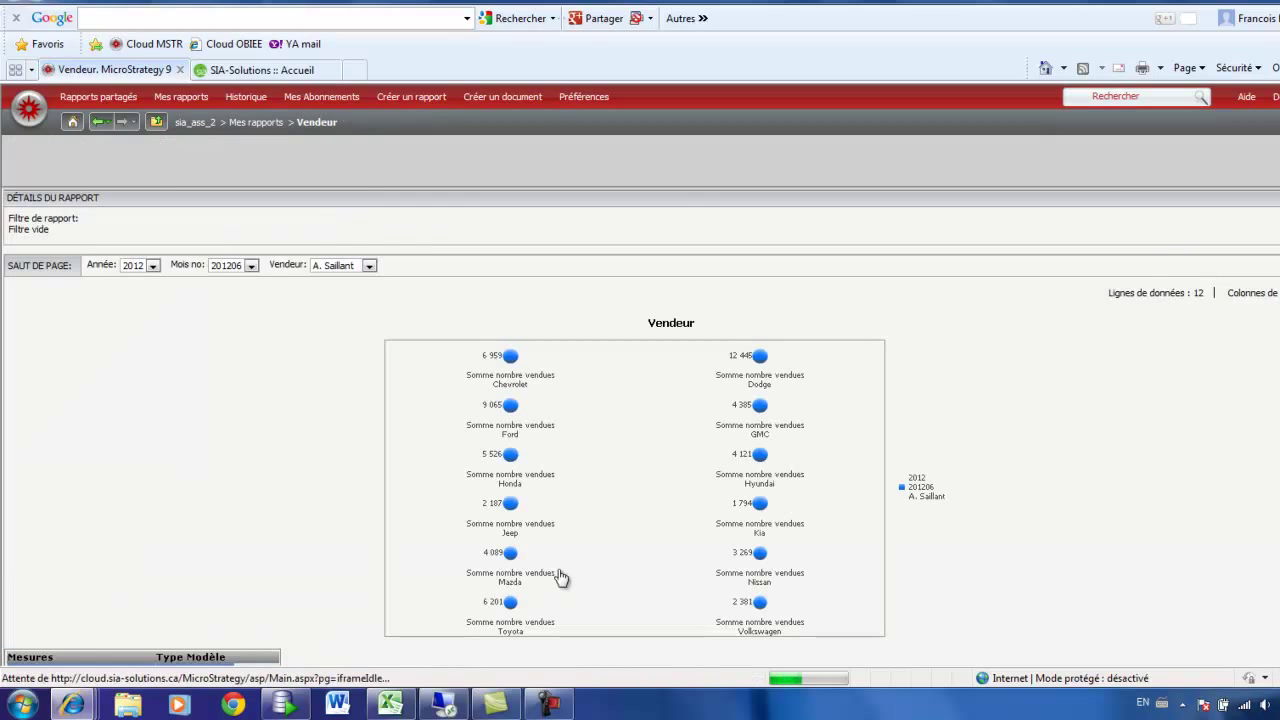
- Pivot Mesures and Type Modèle from the grid's rows to its columns to chart all makes in one pie, and inspect its slices
{"action": "scroll", "coordinate": [215, 415], "scroll_direction": "down", "scroll_amount": 2}
{"action": "scroll", "coordinate": [215, 415], "scroll_direction": "up", "scroll_amount": 1}
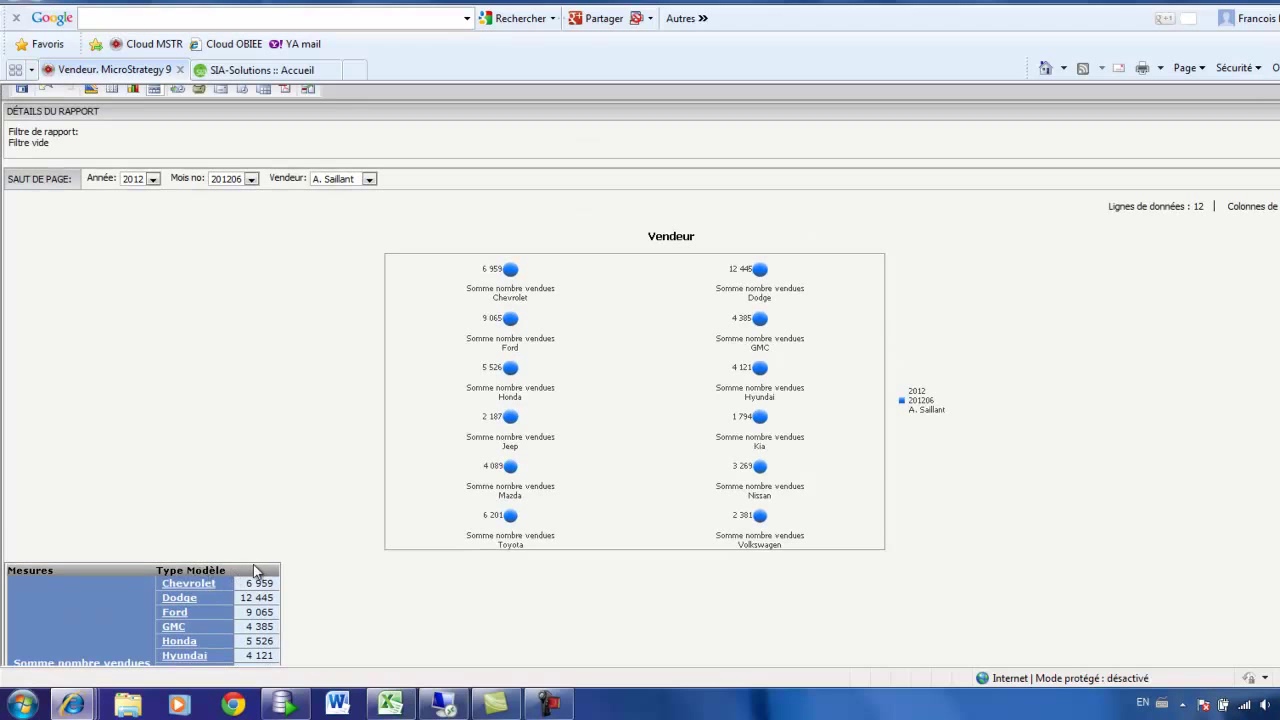
{"action": "left_click_drag", "start_coordinate": [80, 572], "coordinate": [275, 560]}
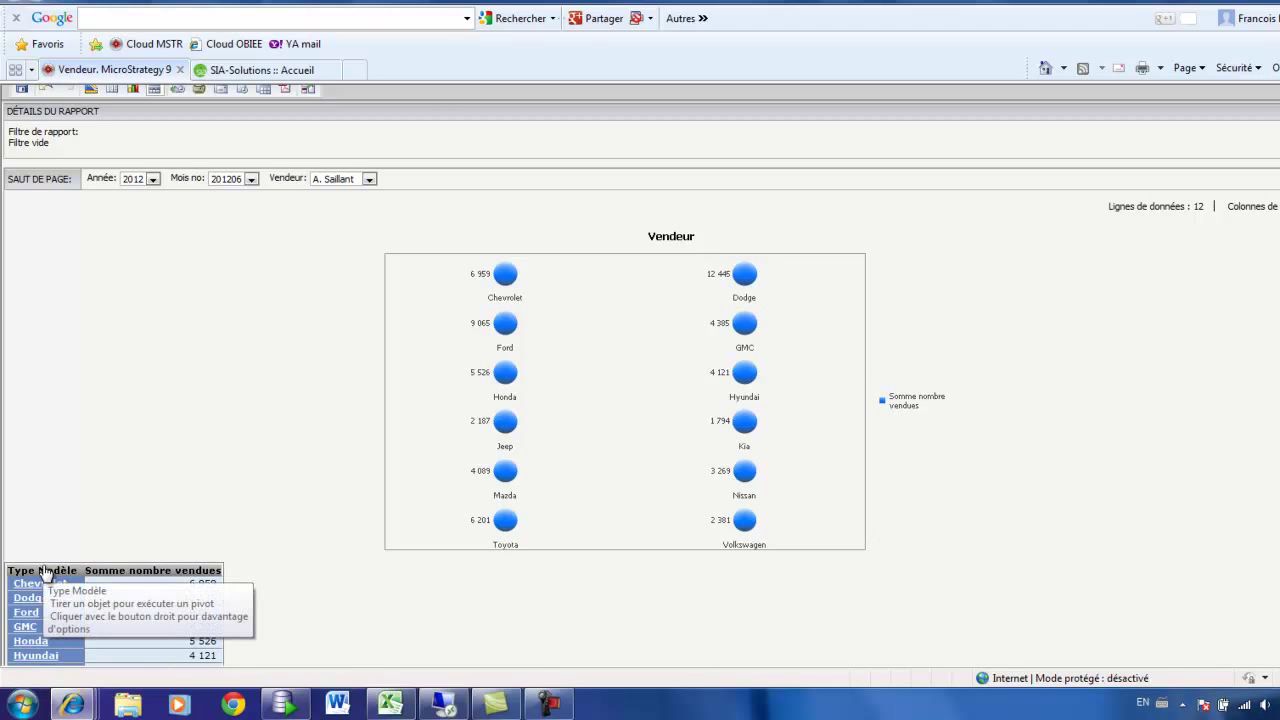
{"action": "left_click_drag", "start_coordinate": [47, 578], "coordinate": [142, 584]}
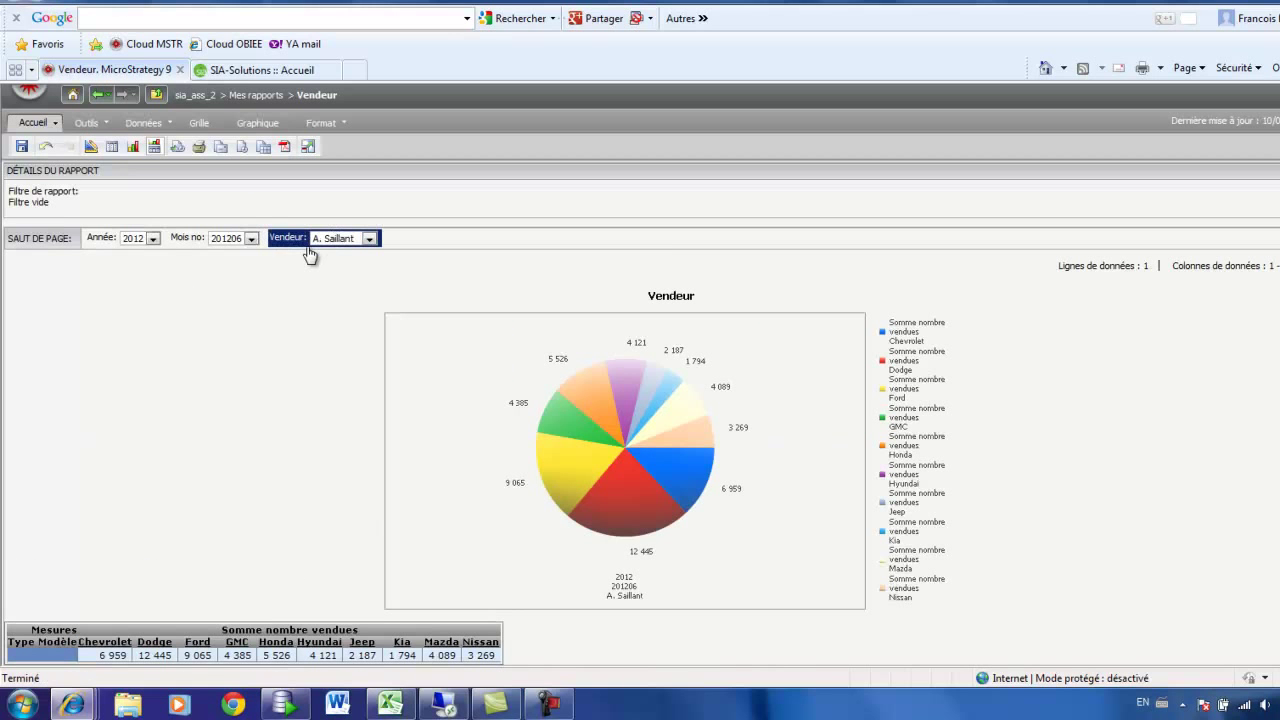
{"action": "mouse_move", "coordinate": [648, 530]}
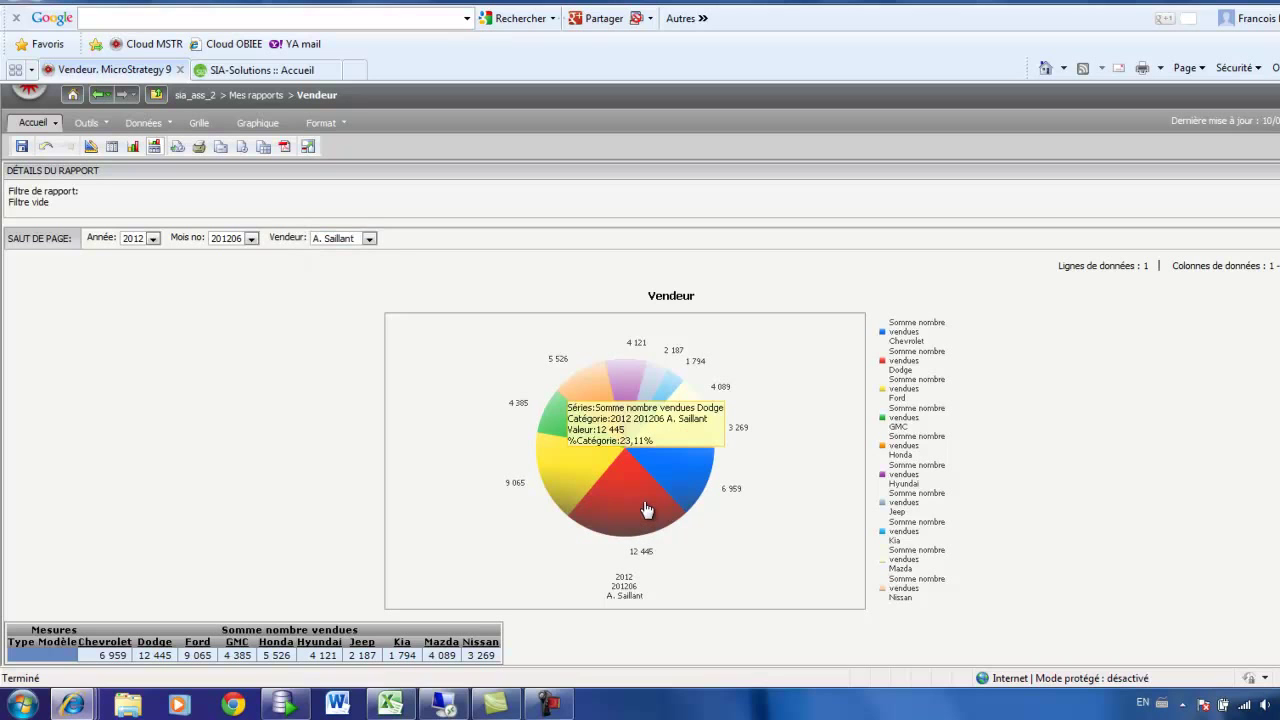
{"action": "mouse_move", "coordinate": [575, 488]}
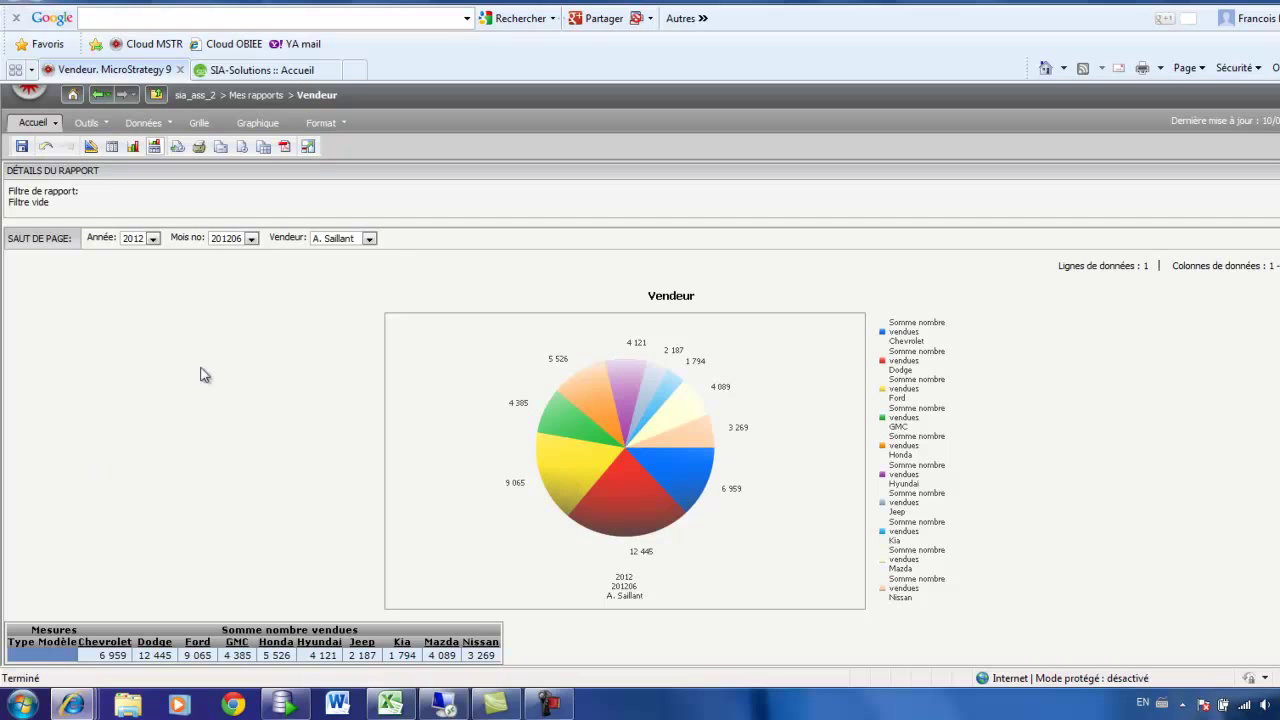
- Set the Vendeur page-by to the fourth salesperson listed and view the chart, finally selecting the second salesperson and inspecting the pie slices
{"action": "left_click", "coordinate": [369, 239]}
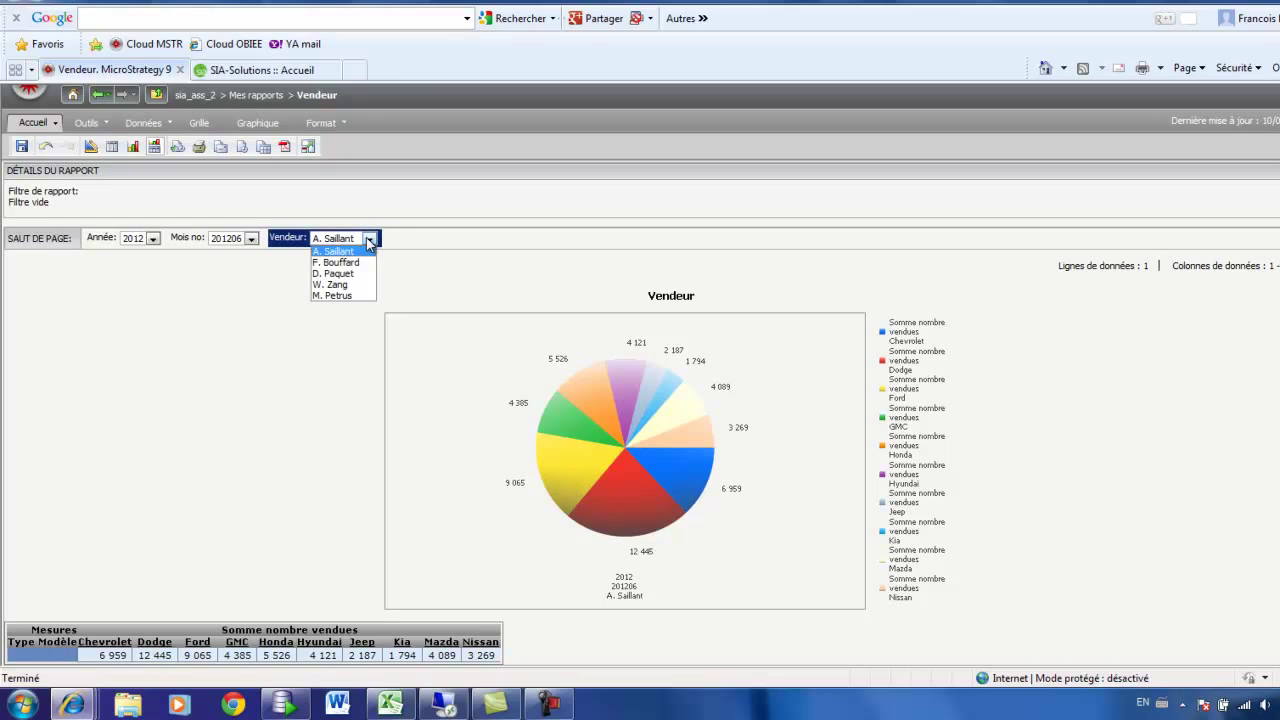
{"action": "left_click", "coordinate": [331, 284]}
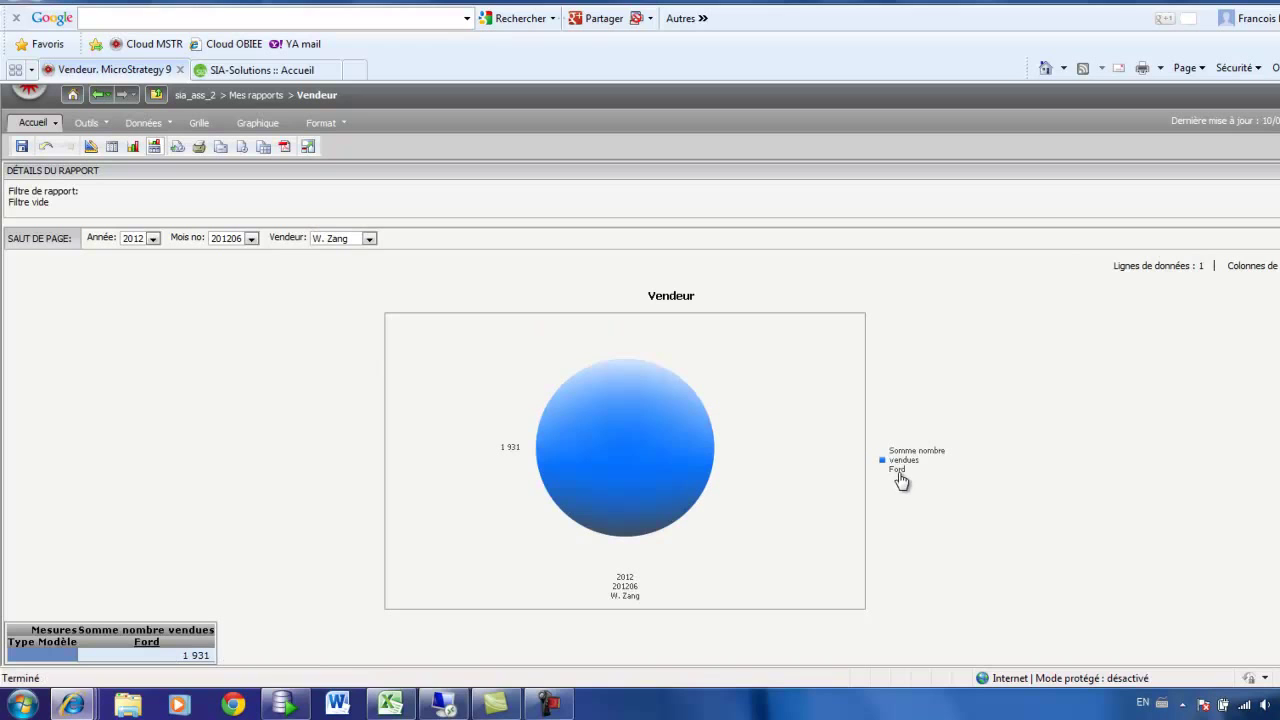
{"action": "left_click", "coordinate": [369, 239]}
{"action": "left_click", "coordinate": [350, 263]}
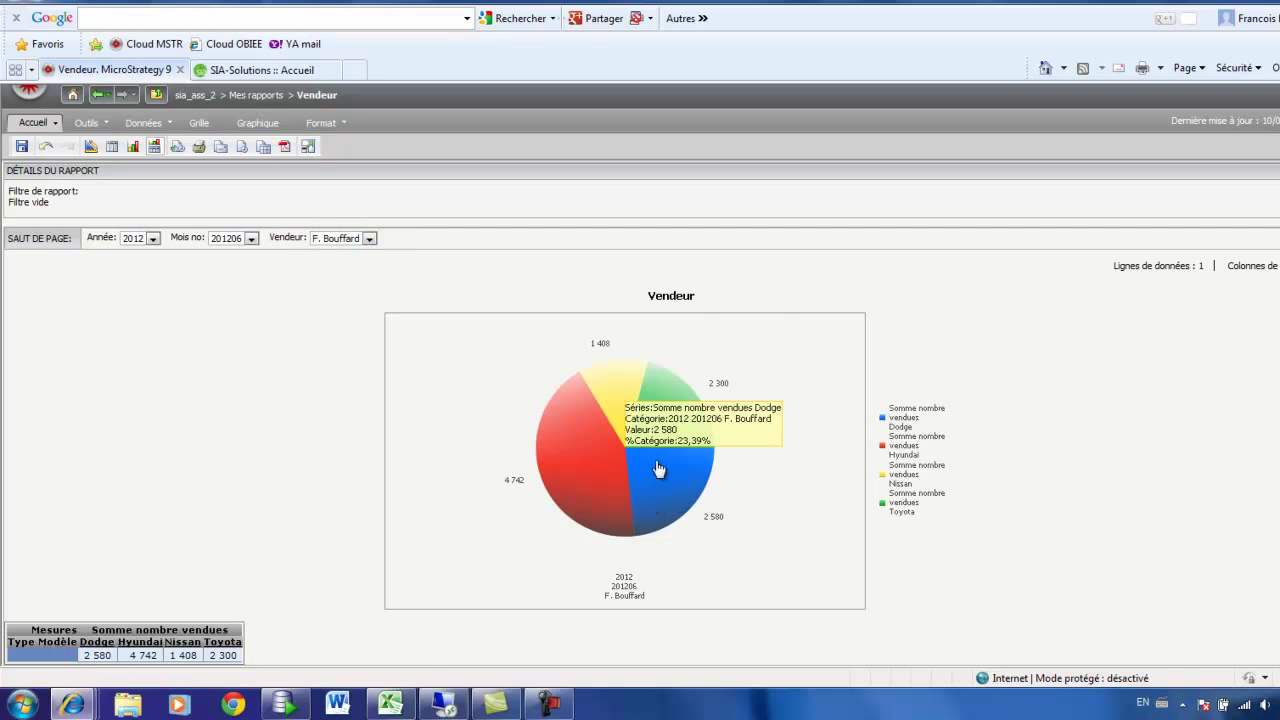
{"action": "mouse_move", "coordinate": [580, 487]}
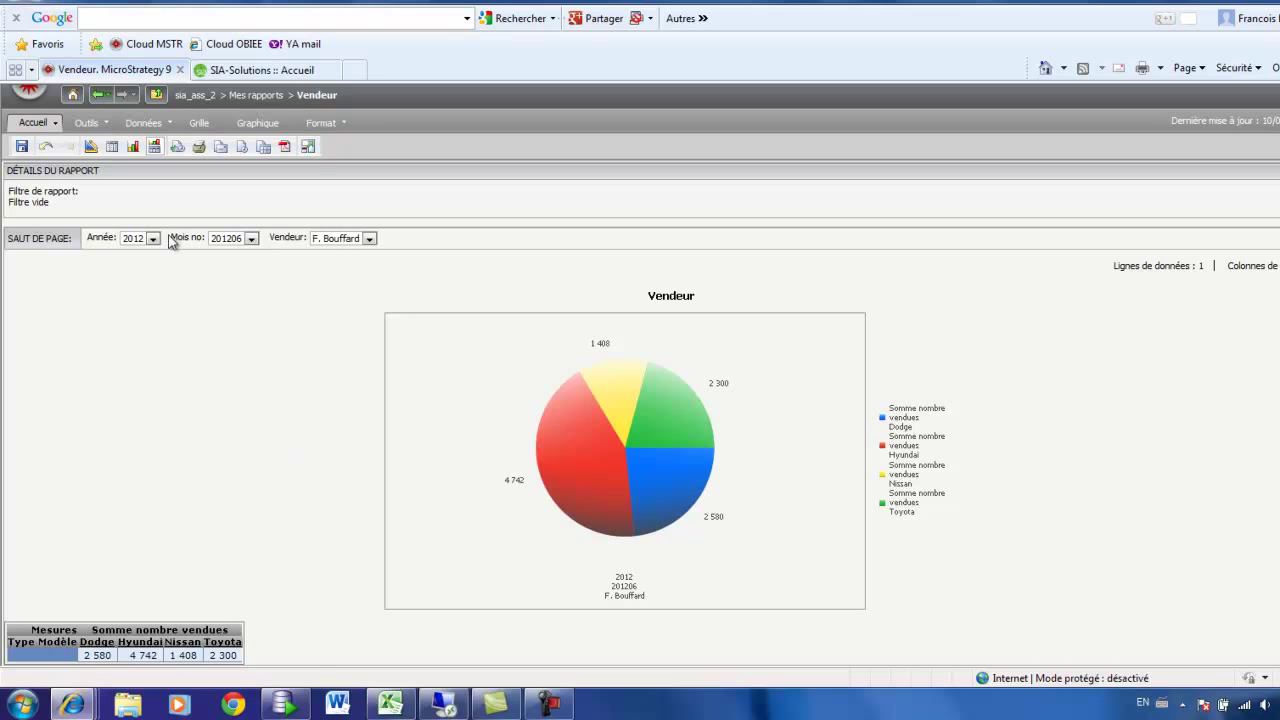
- In design mode, add Profit de la vente to the measures before Somme nombre vendues, and run the report
{"action": "left_click", "coordinate": [90, 146]}
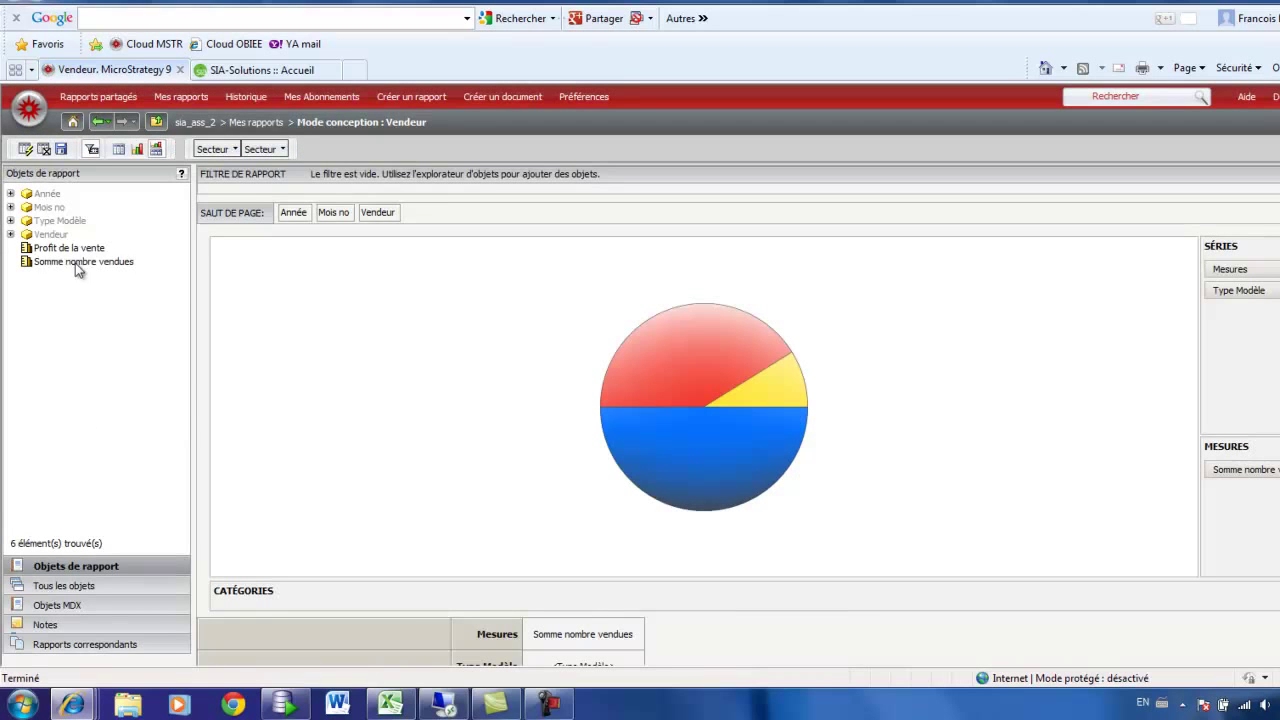
{"action": "left_click", "coordinate": [42, 252]}
{"action": "left_click_drag", "start_coordinate": [44, 255], "coordinate": [1250, 474]}
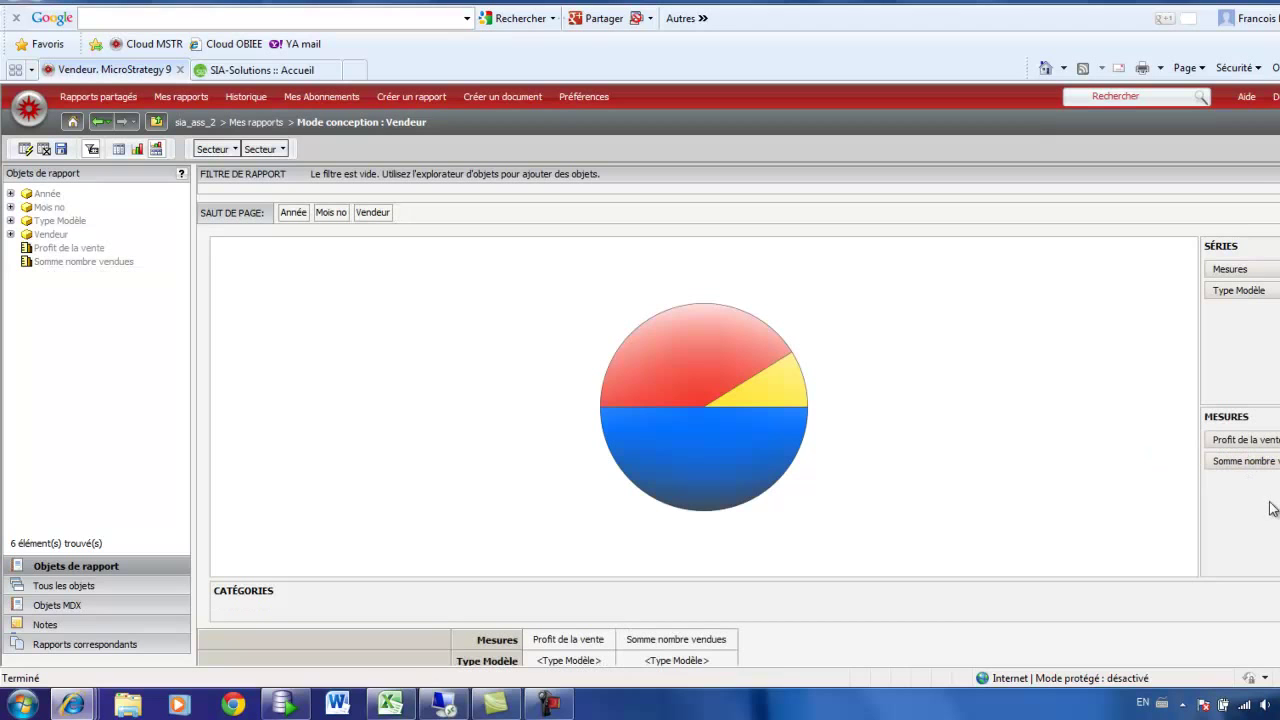
{"action": "left_click", "coordinate": [47, 150]}
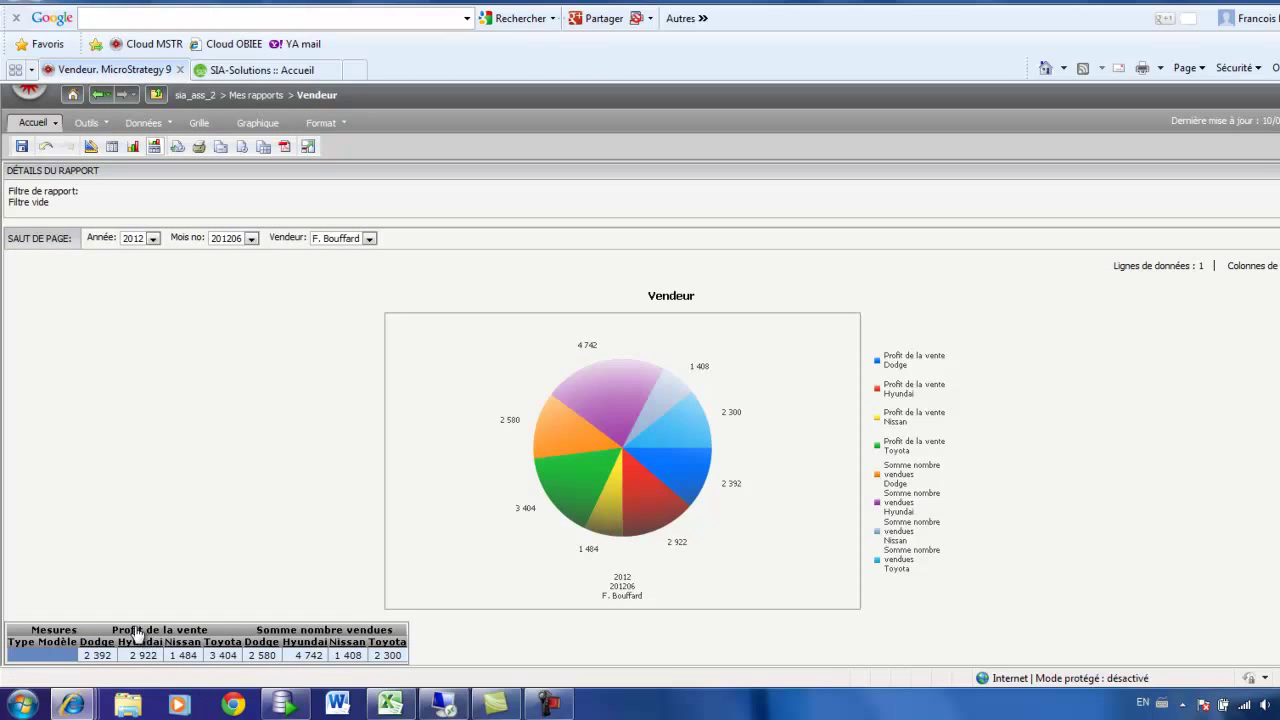
- Pivot the measures from the grid's columns to its rows to give each measure its own pie, and compare the slices
{"action": "left_click_drag", "start_coordinate": [137, 632], "coordinate": [83, 650]}
{"action": "left_click_drag", "start_coordinate": [140, 636], "coordinate": [15, 658]}
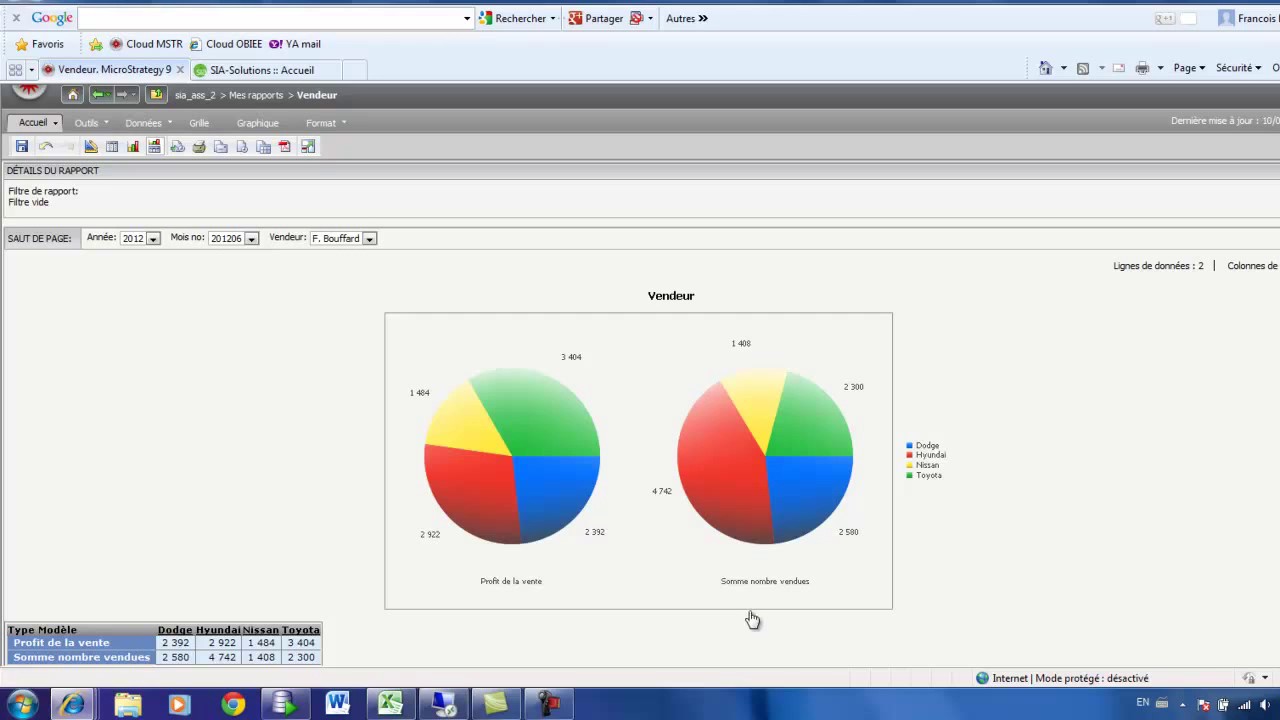
{"action": "mouse_move", "coordinate": [729, 495]}
{"action": "mouse_move", "coordinate": [789, 540]}
- Save the report in Mes rapports as "Vendeur et les types" and run the saved report
{"action": "left_click", "coordinate": [22, 147]}
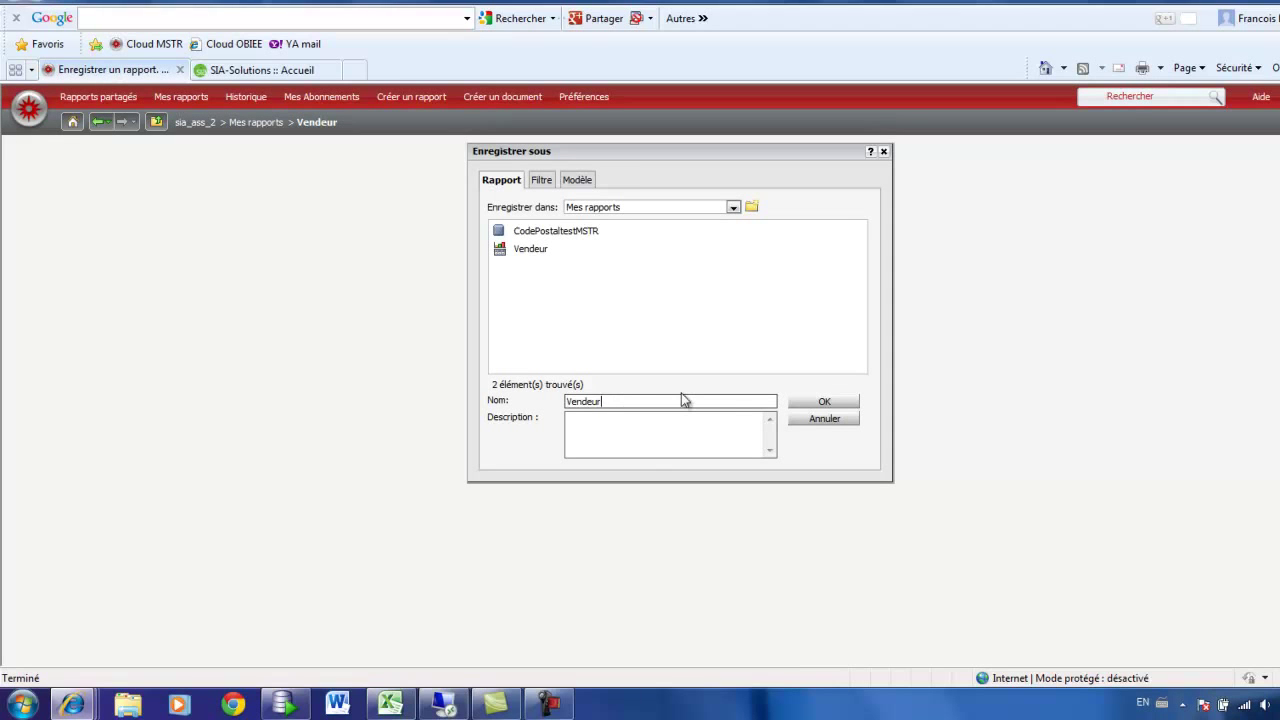
{"action": "type", "text": "et les types"}
{"action": "left_click", "coordinate": [823, 404]}
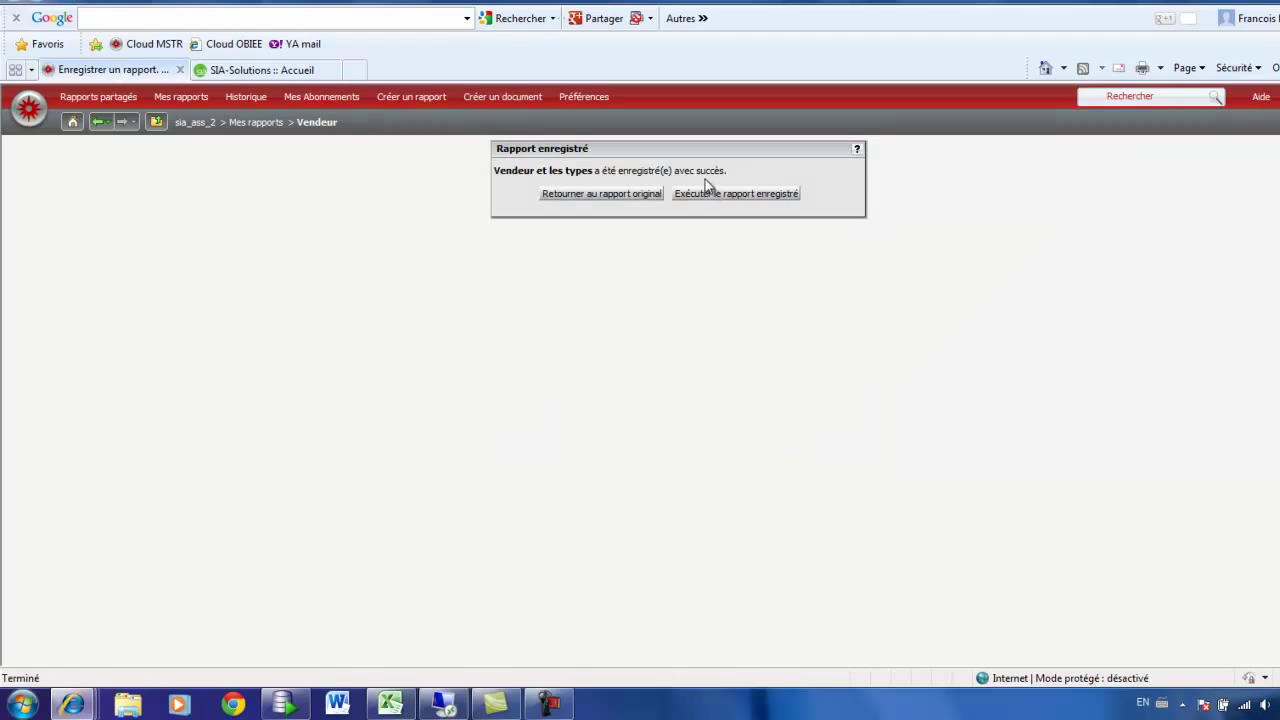
{"action": "left_click", "coordinate": [700, 194]}
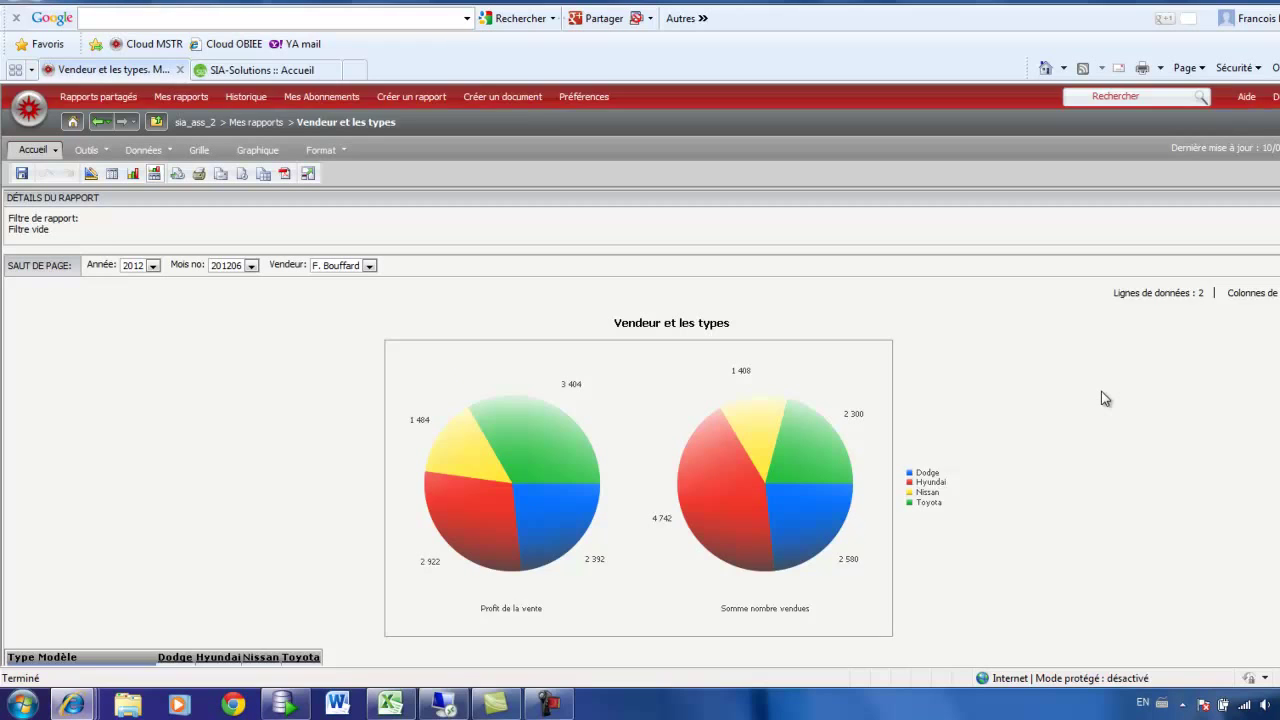
{"action": "scroll", "coordinate": [1101, 392], "scroll_direction": "down", "scroll_amount": 1}
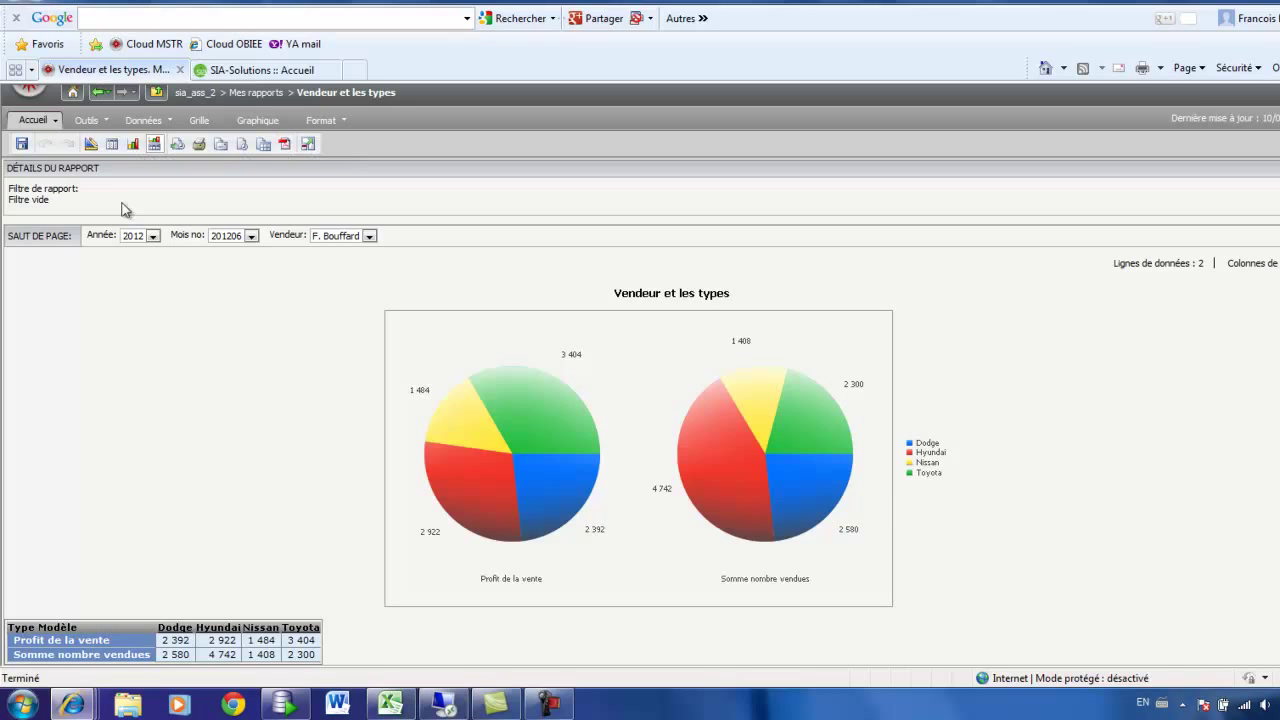
- Open the report in design mode and list all the project's attributes
{"action": "left_click", "coordinate": [91, 143]}
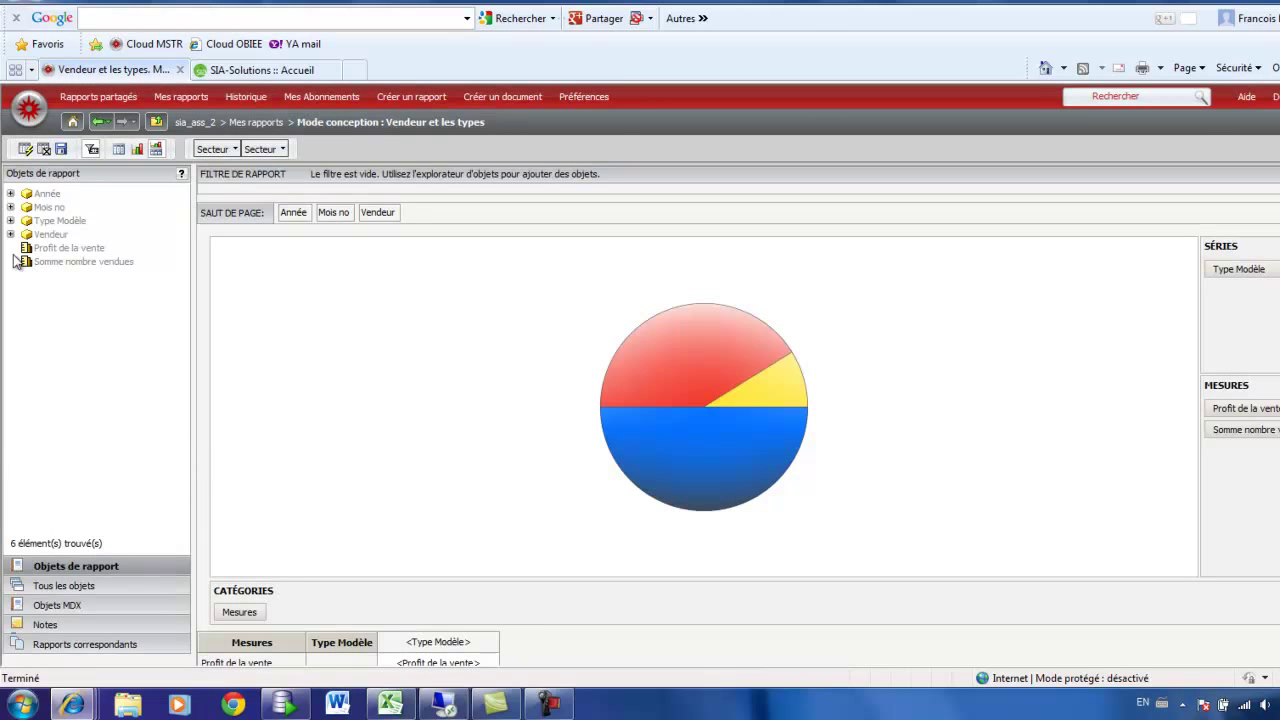
{"action": "left_click", "coordinate": [64, 586]}
{"action": "left_click", "coordinate": [50, 346]}
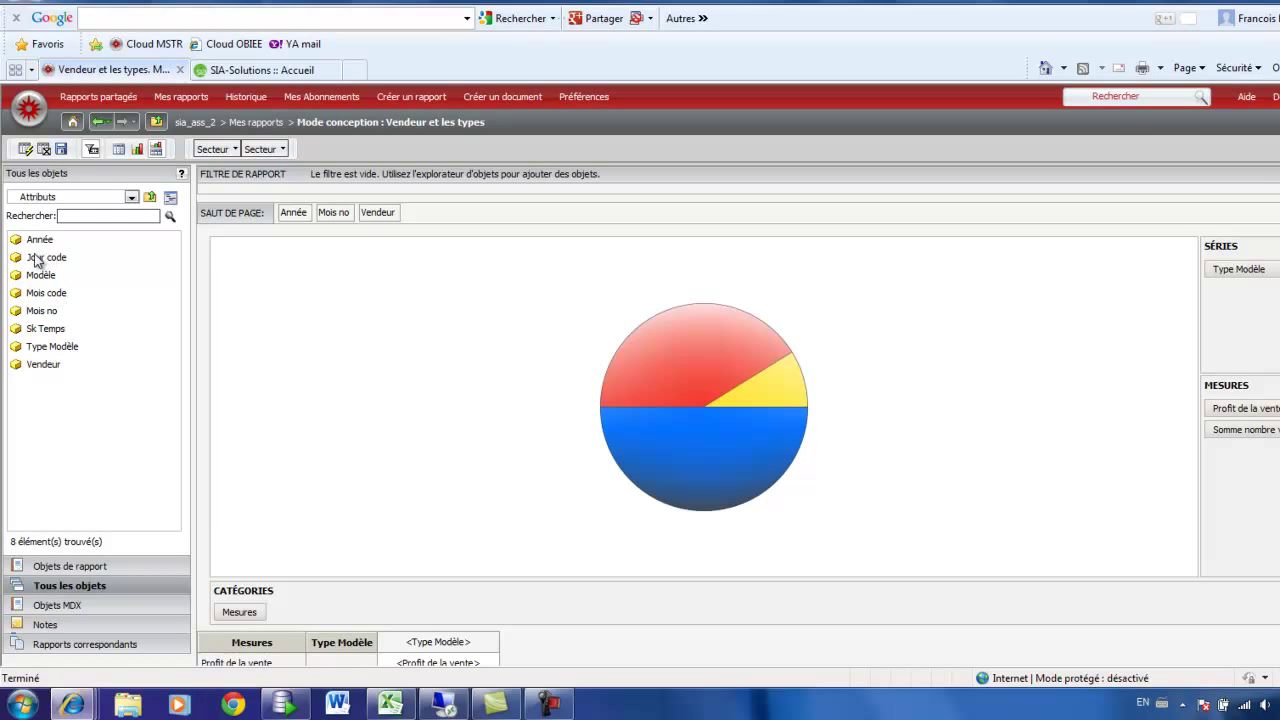
- Switch to MicroStrategy Architect in the remote desktop session, show it full screen, and inspect the DIM_VENDEUR and DIM_MODEL tables
{"action": "left_click", "coordinate": [444, 706]}
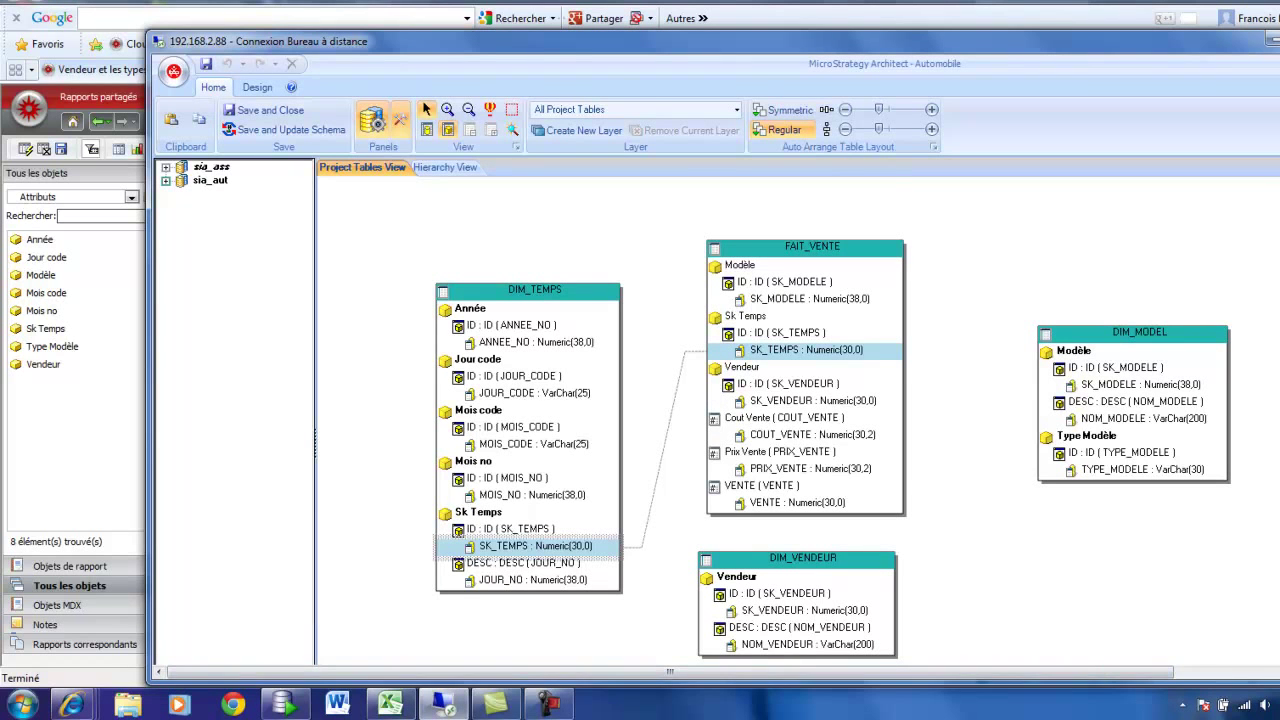
{"action": "double_click", "coordinate": [960, 40]}
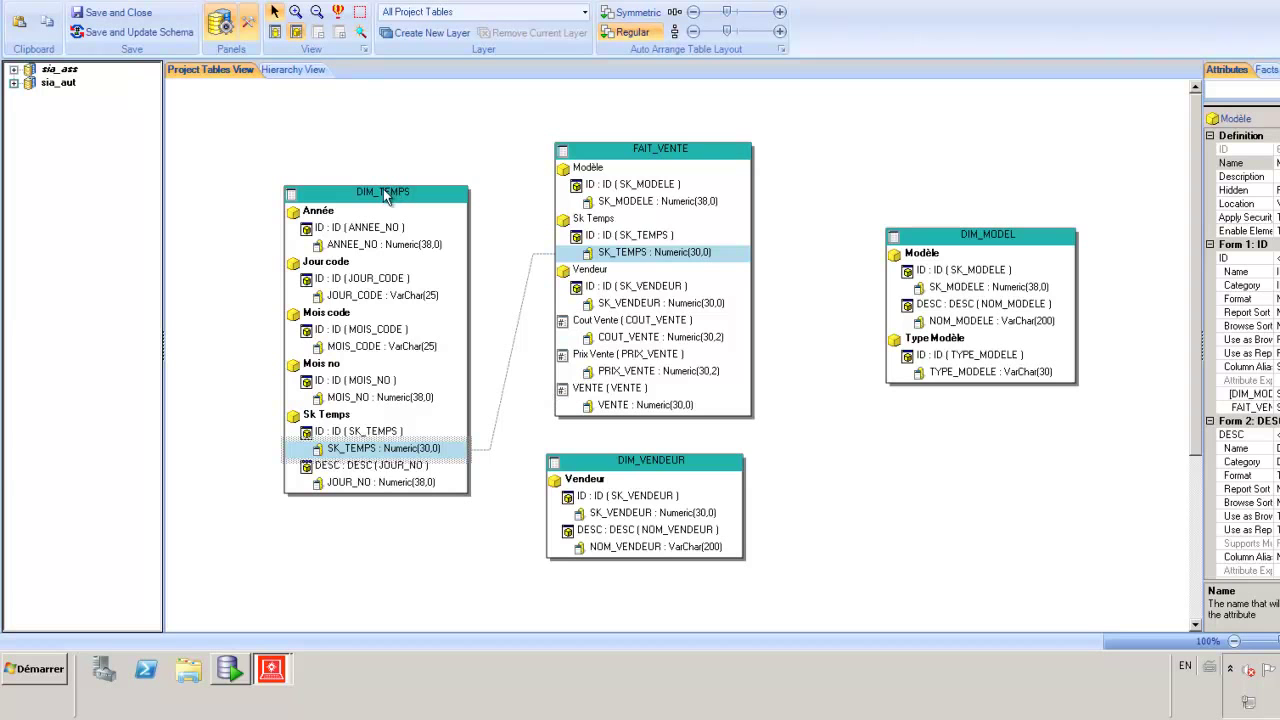
{"action": "left_click", "coordinate": [662, 466]}
{"action": "left_click", "coordinate": [1000, 234]}
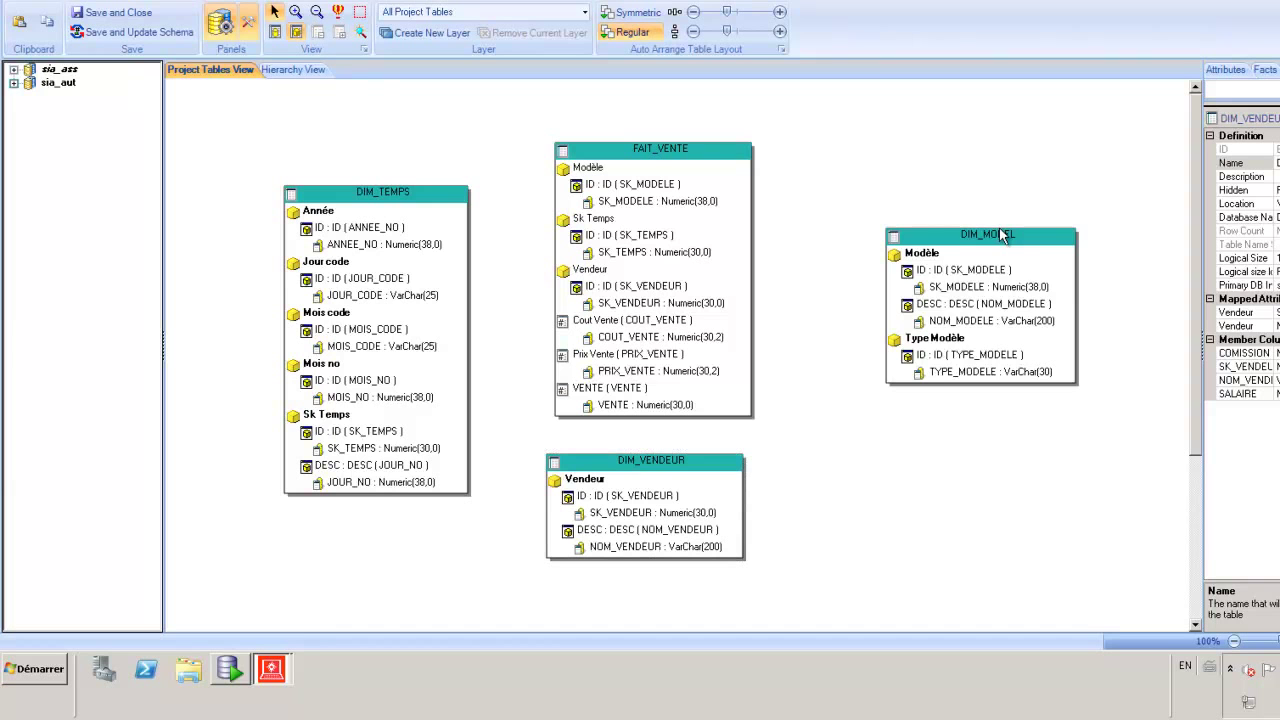
- Spread the DIM_MODEL, DIM_VENDEUR and DIM_TEMPS tables around FAIT_VENTE as a star, and select FAIT_VENTE's VENTE fact
{"action": "left_click_drag", "start_coordinate": [999, 233], "coordinate": [981, 144]}
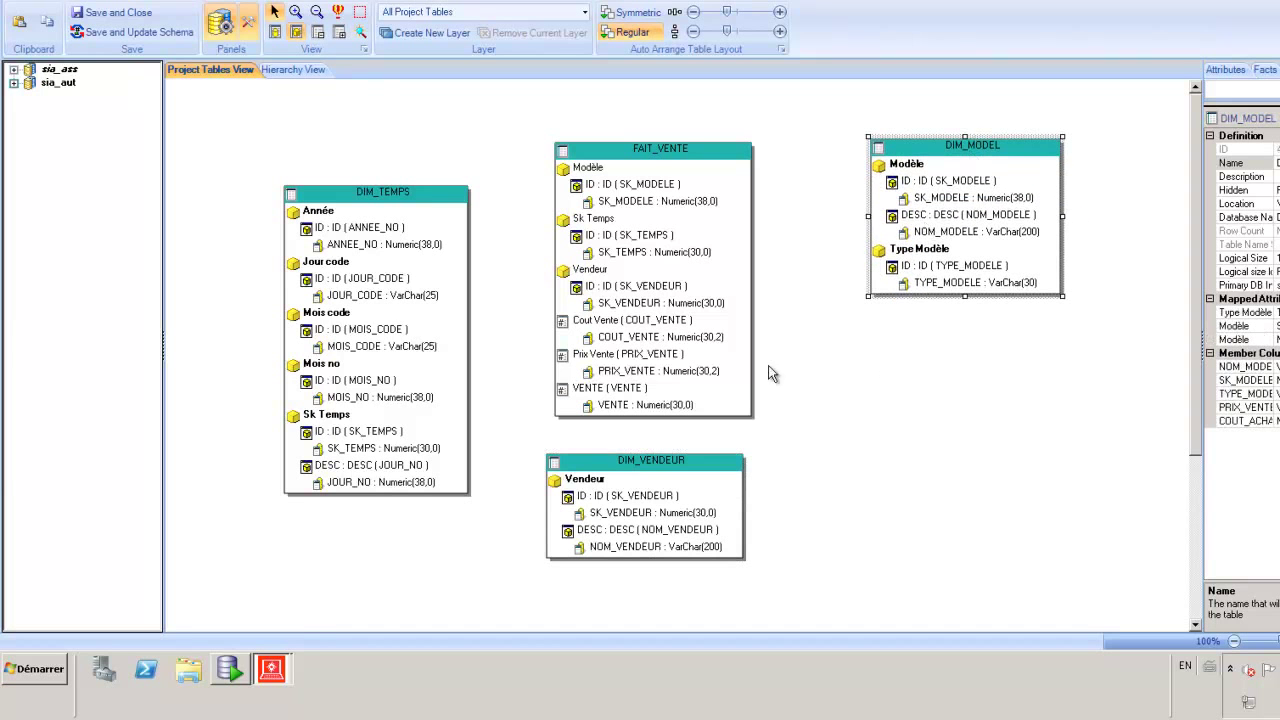
{"action": "left_click_drag", "start_coordinate": [656, 452], "coordinate": [707, 485]}
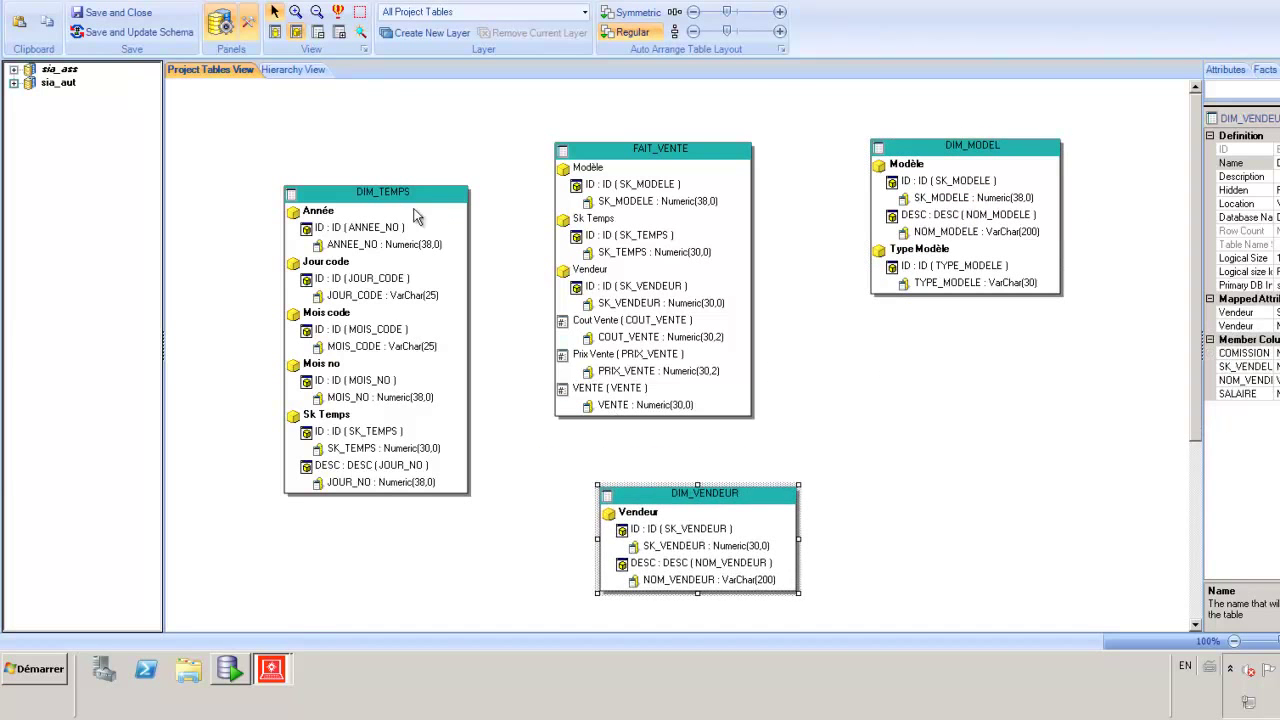
{"action": "left_click_drag", "start_coordinate": [378, 195], "coordinate": [322, 146]}
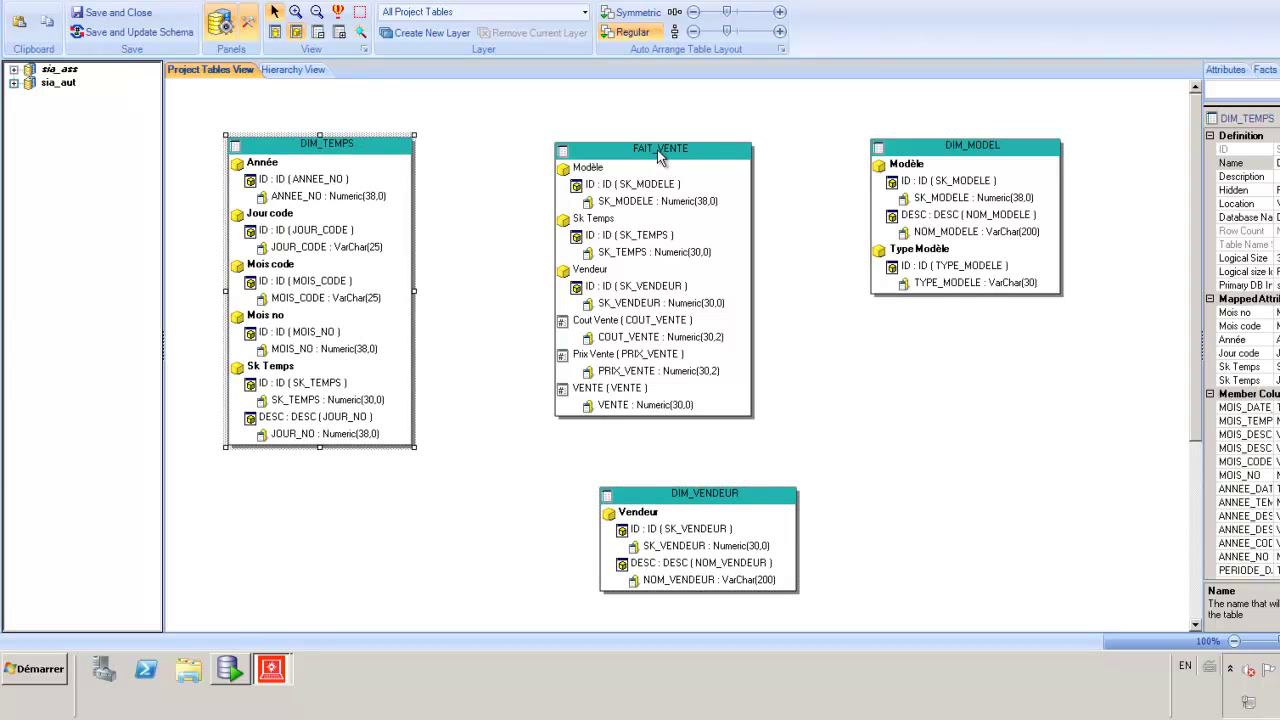
{"action": "left_click", "coordinate": [659, 152]}
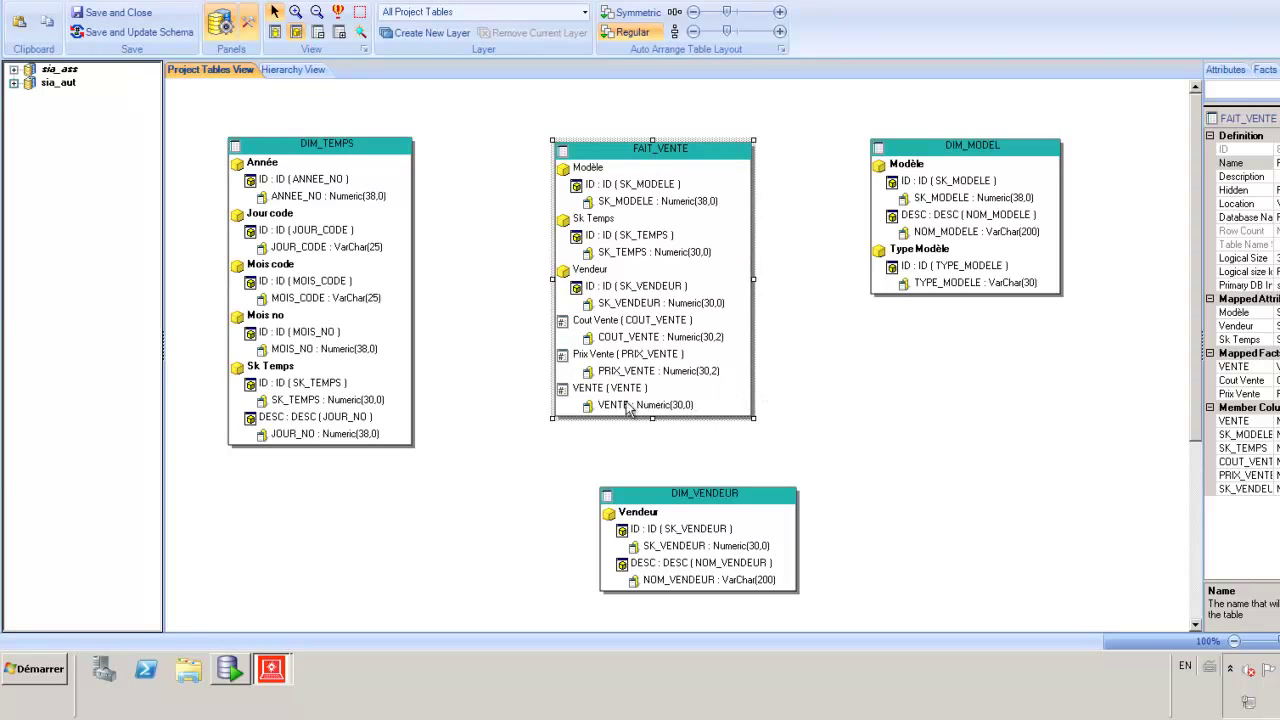
{"action": "left_click", "coordinate": [594, 392]}
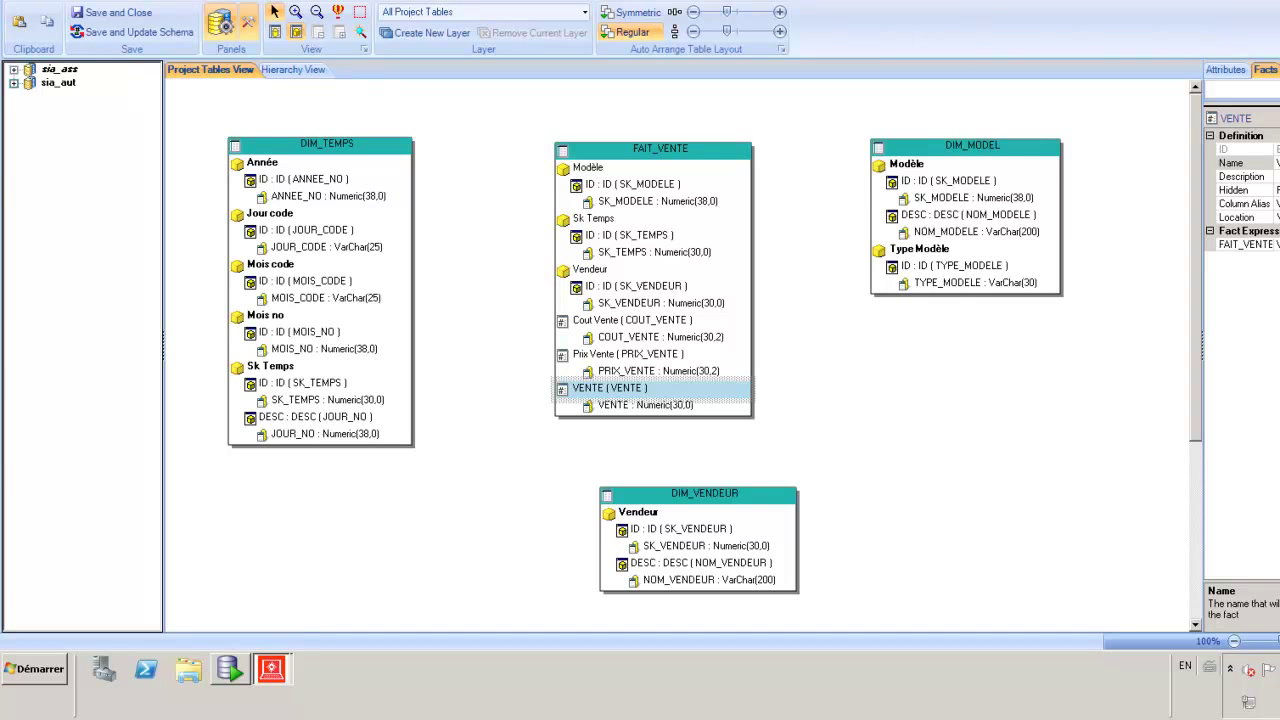
- Leave the full-screen remote session, return to the browser, and run the Vendeur et les types report to view its pies and grid
{"action": "key", "text": "ctrl+alt+Break"}
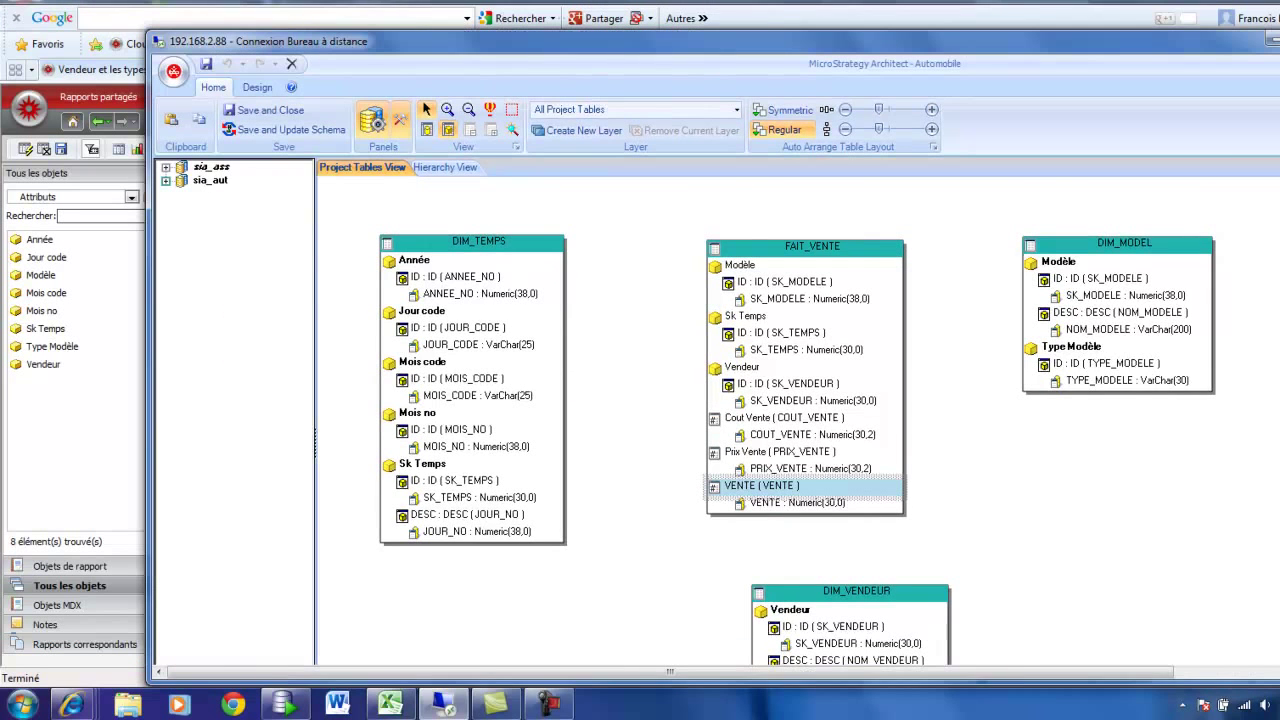
{"action": "key", "text": "alt+Tab"}
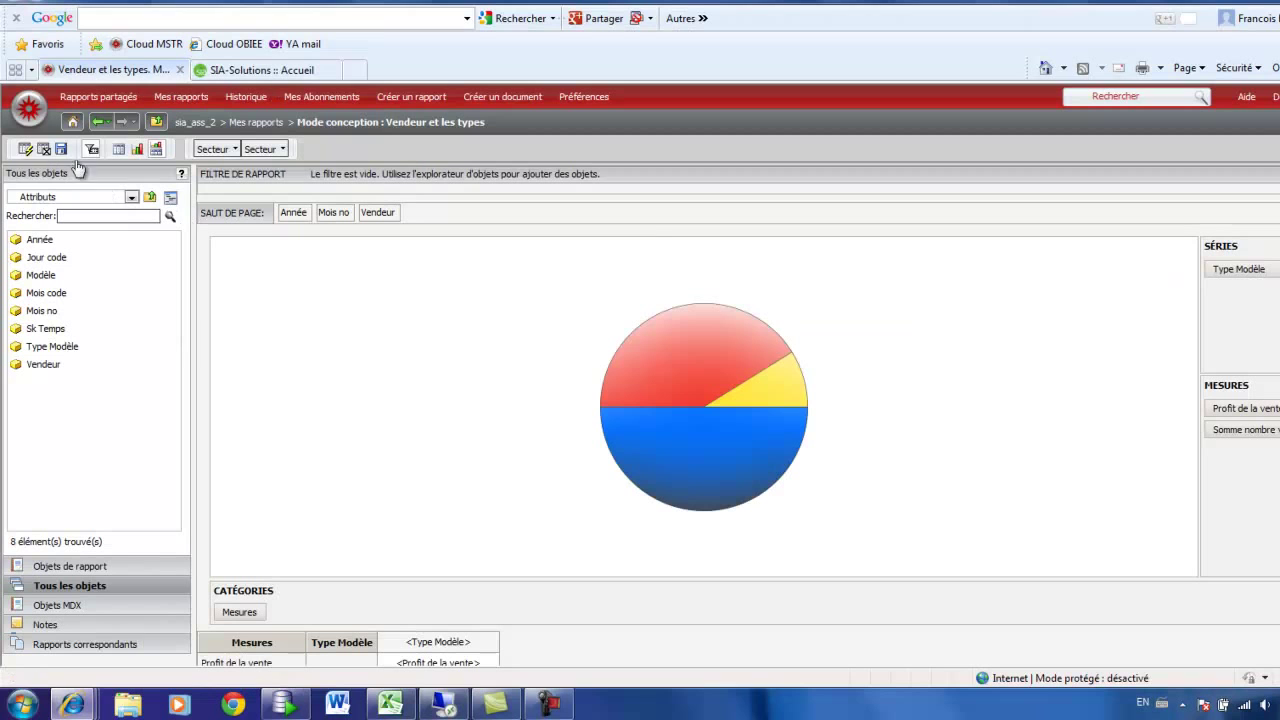
{"action": "left_click", "coordinate": [23, 150]}
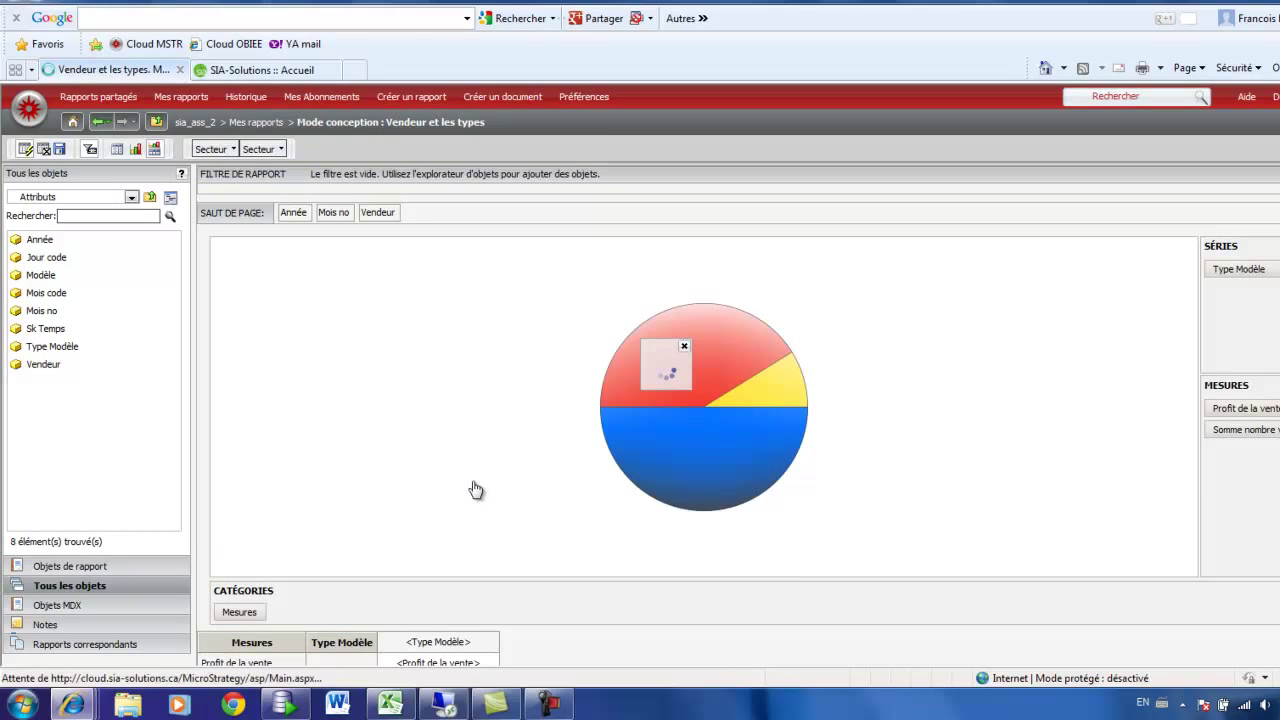
{"action": "scroll", "coordinate": [1101, 451], "scroll_direction": "down", "scroll_amount": 1}
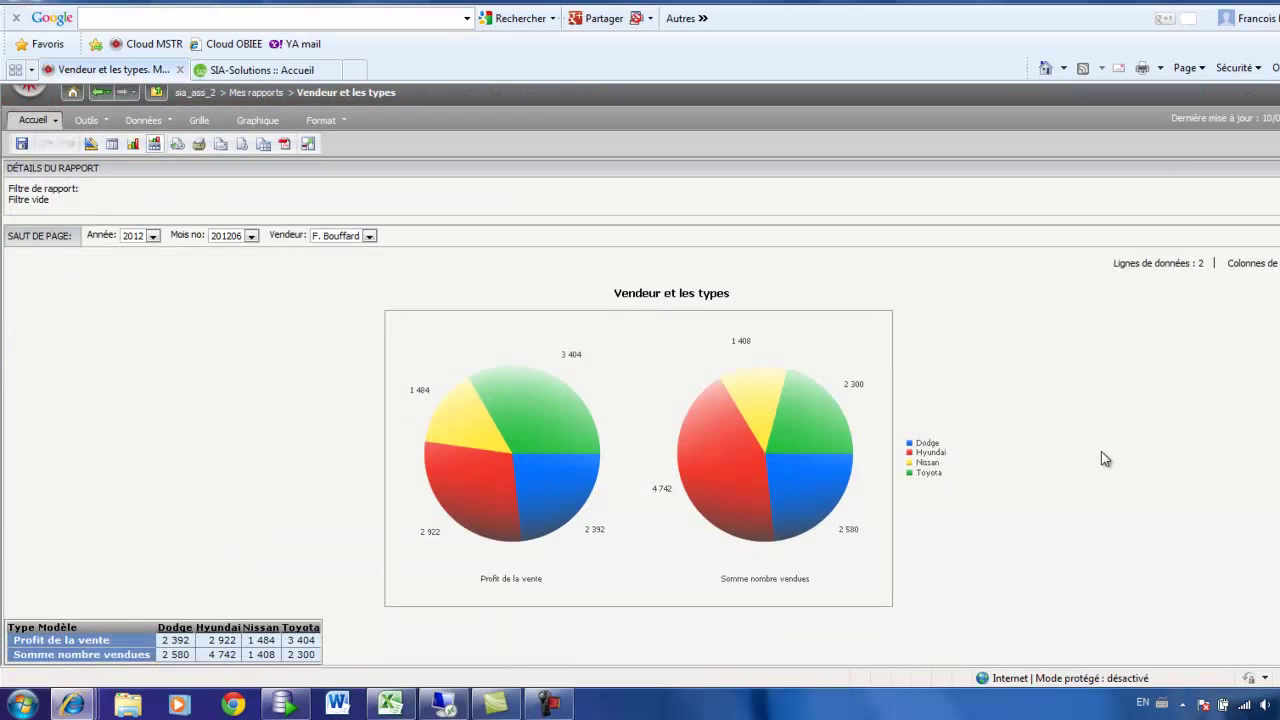